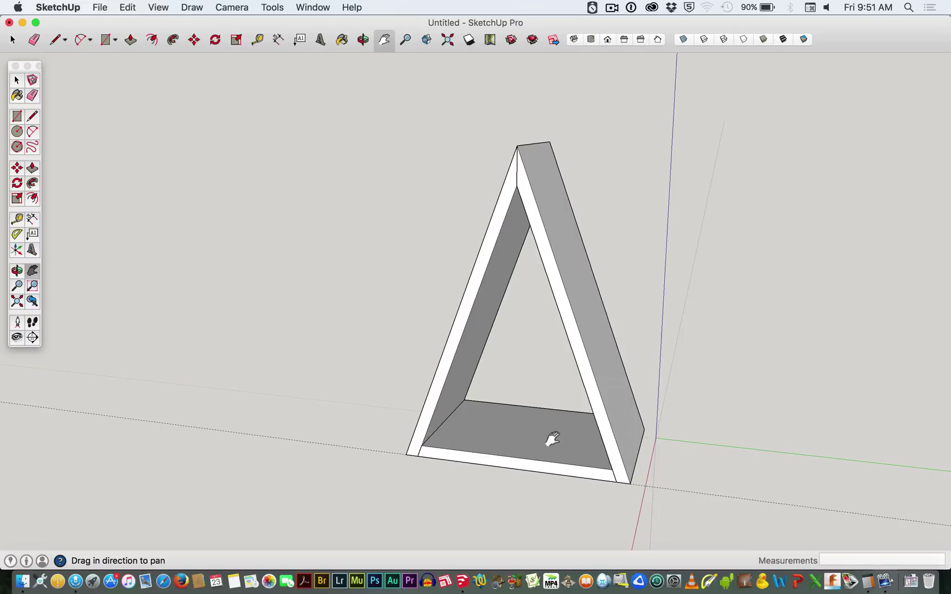
# Select the flat rectangular slab on the ground plane
pyautogui.click(612, 7)
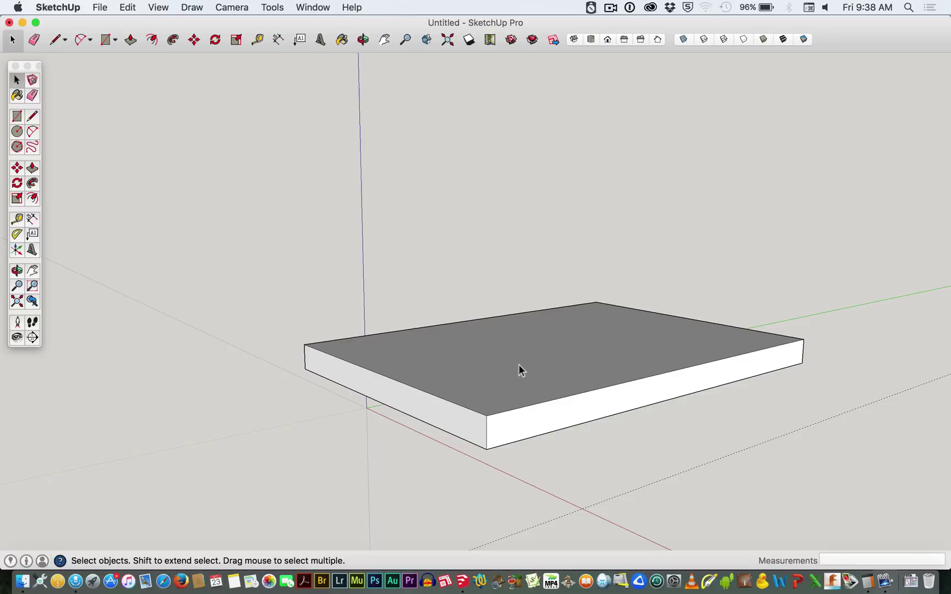
pyautogui.click(510, 394)
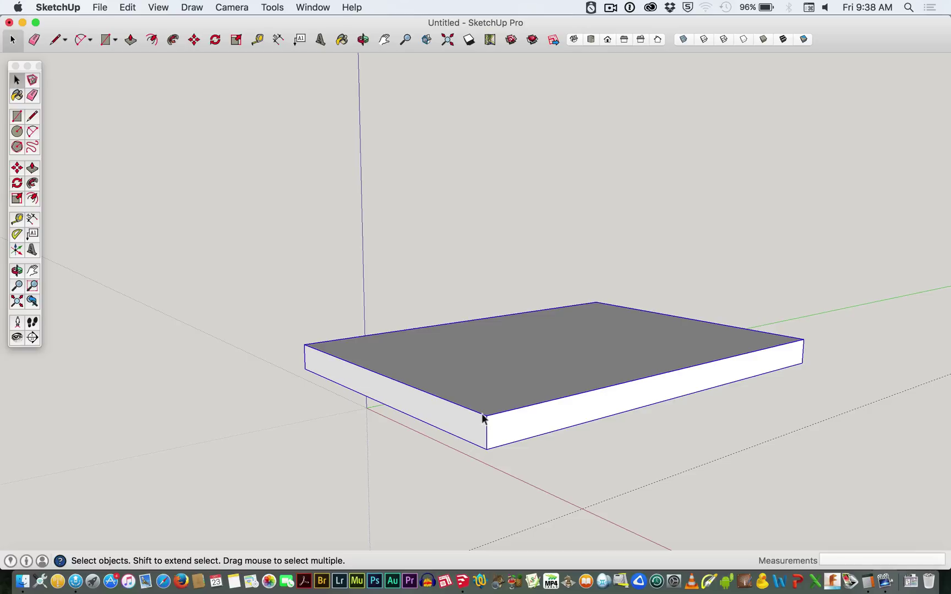
# Copy the board straight up above the original
pyautogui.press('m')
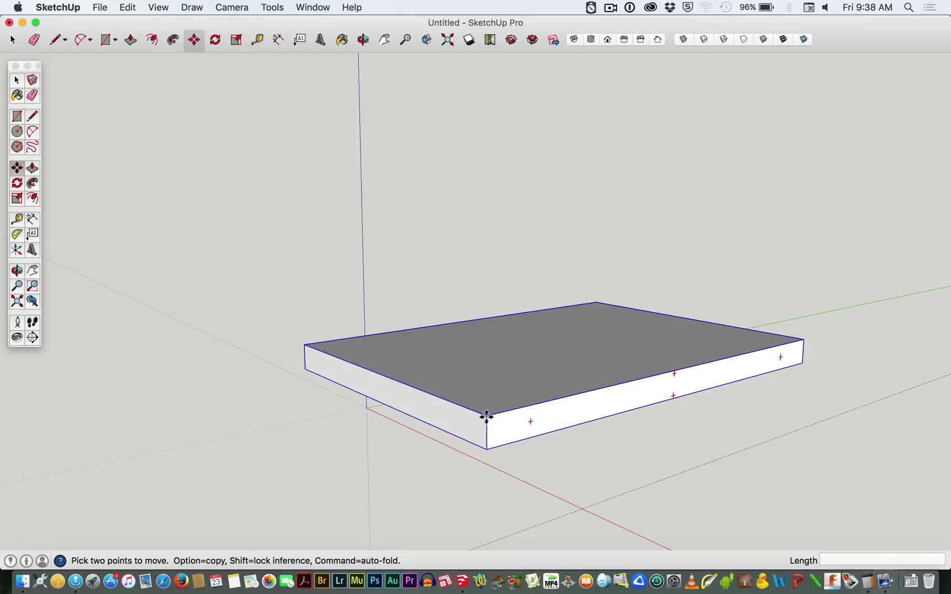
pyautogui.click(486, 417)
pyautogui.press('alt')
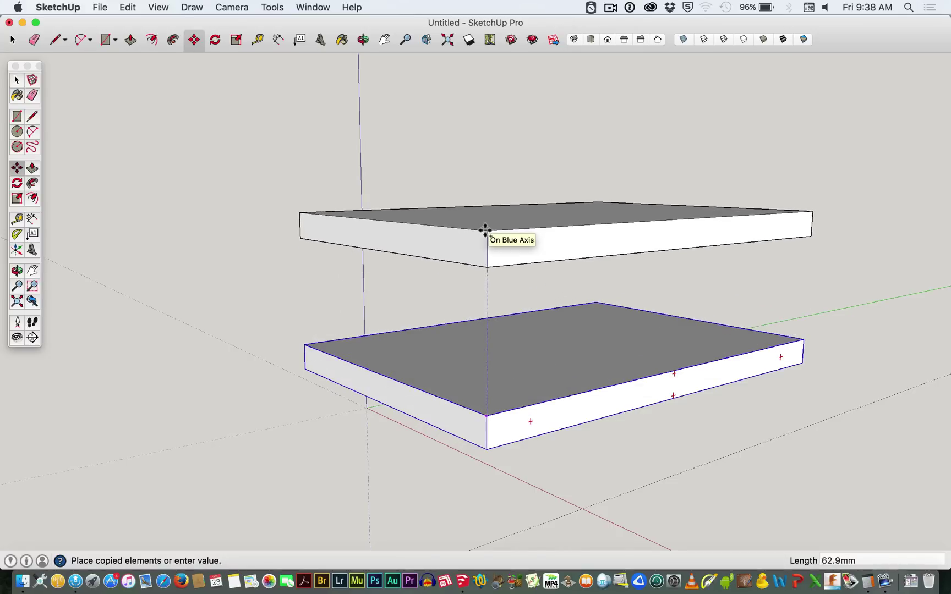
pyautogui.click(485, 230)
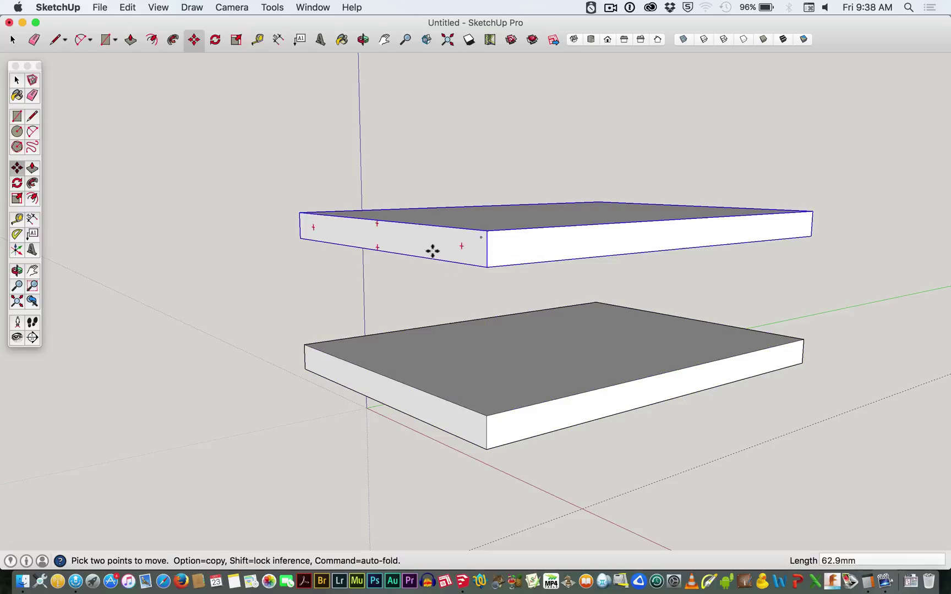
# Rotate the copied board 70° so it leans across the base board
pyautogui.press('q')
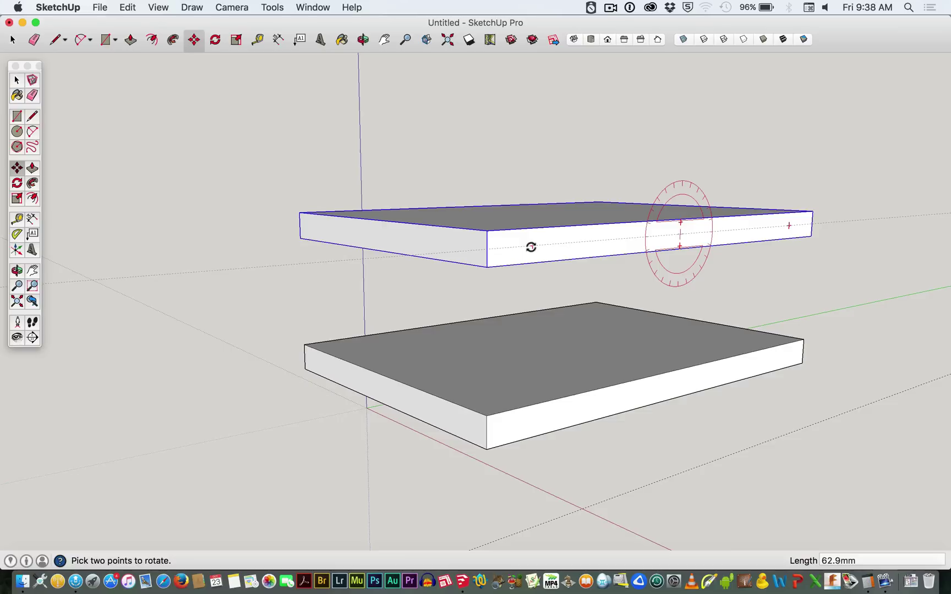
pyautogui.press('m')
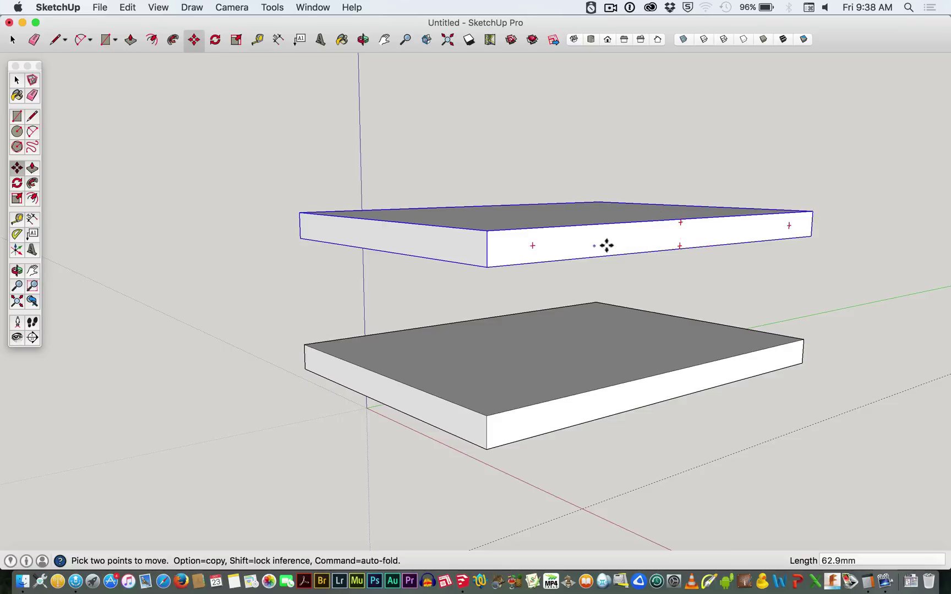
pyautogui.press('q')
pyautogui.press('m')
pyautogui.press('q')
pyautogui.click(532, 248)
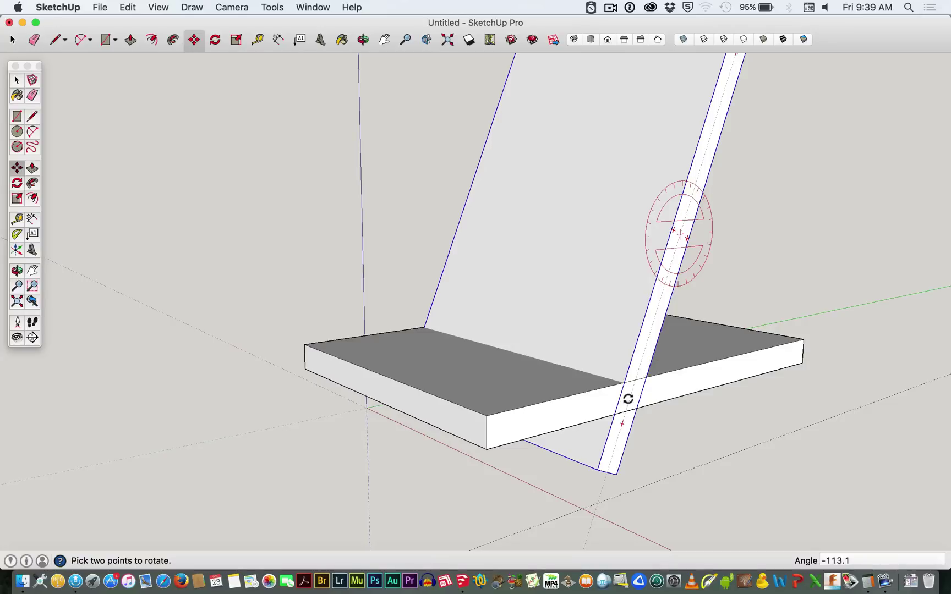
pyautogui.write('70')
pyautogui.press('Return')
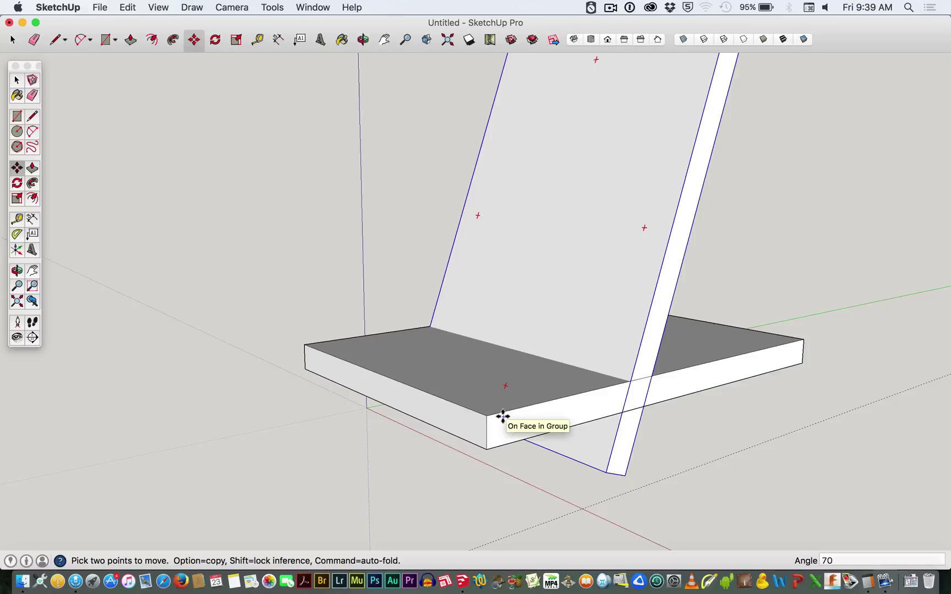
# Select the base board and copy it straight up
pyautogui.press('space')
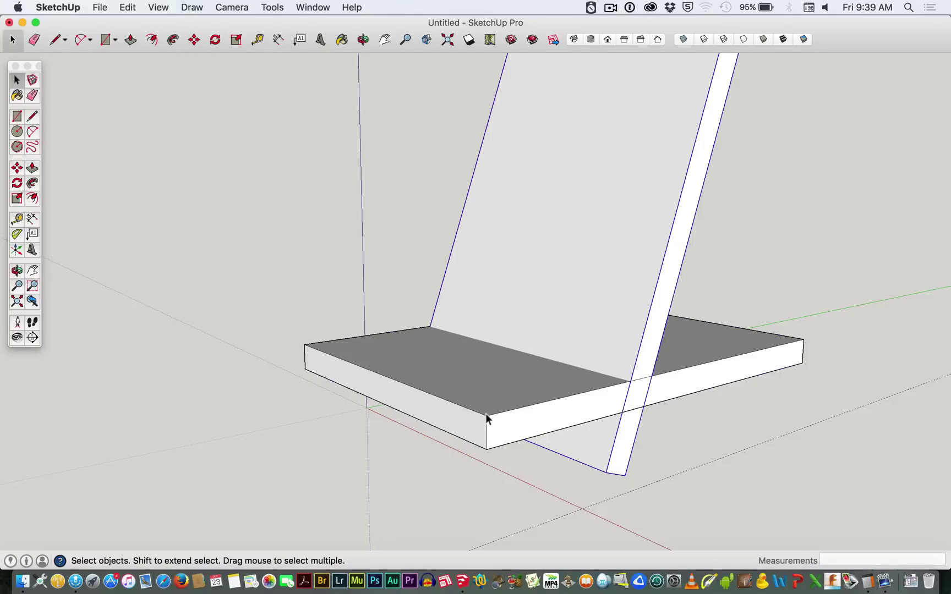
pyautogui.click(485, 413)
pyautogui.press('m')
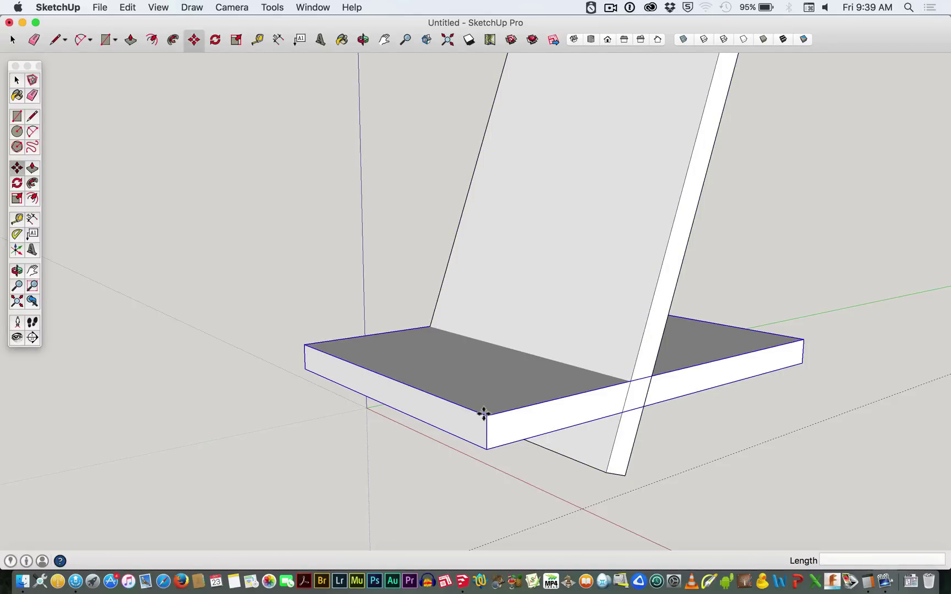
pyautogui.click(485, 416)
pyautogui.press('alt')
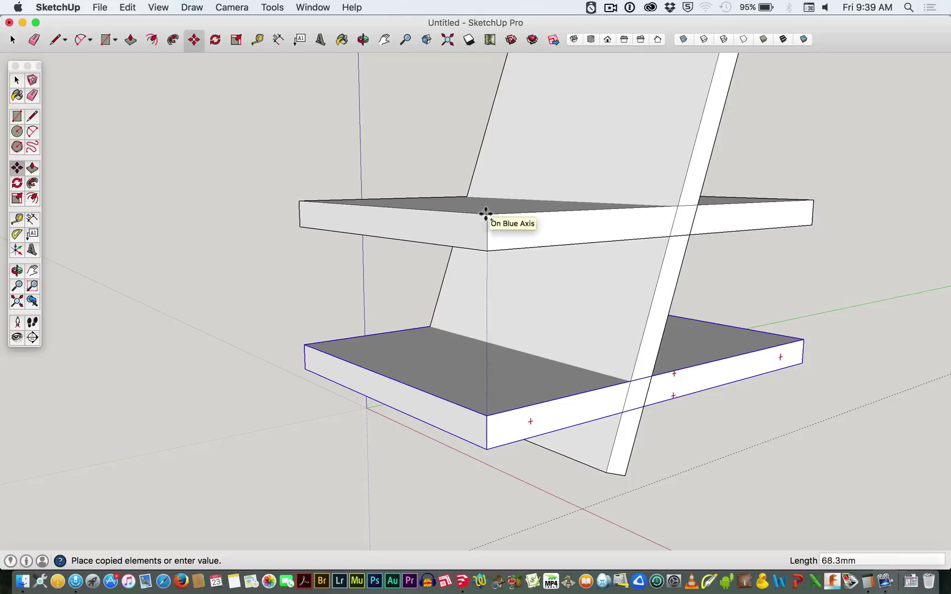
pyautogui.click(486, 215)
# Tilt the copy −70° instead of 70°, then move it to the base's far edge
pyautogui.press('q')
pyautogui.click(788, 215)
pyautogui.write('70')
pyautogui.press('Return')
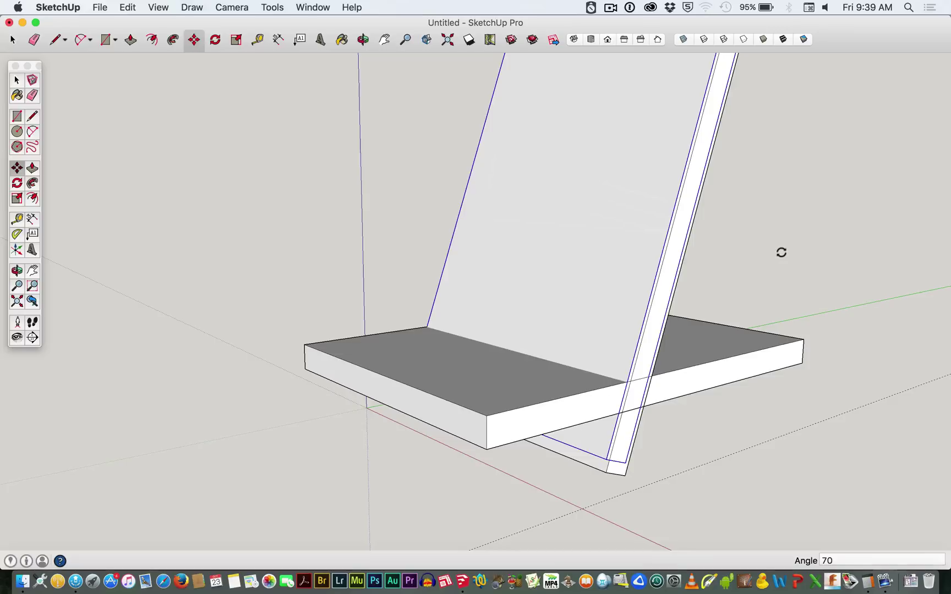
pyautogui.press('super+z')
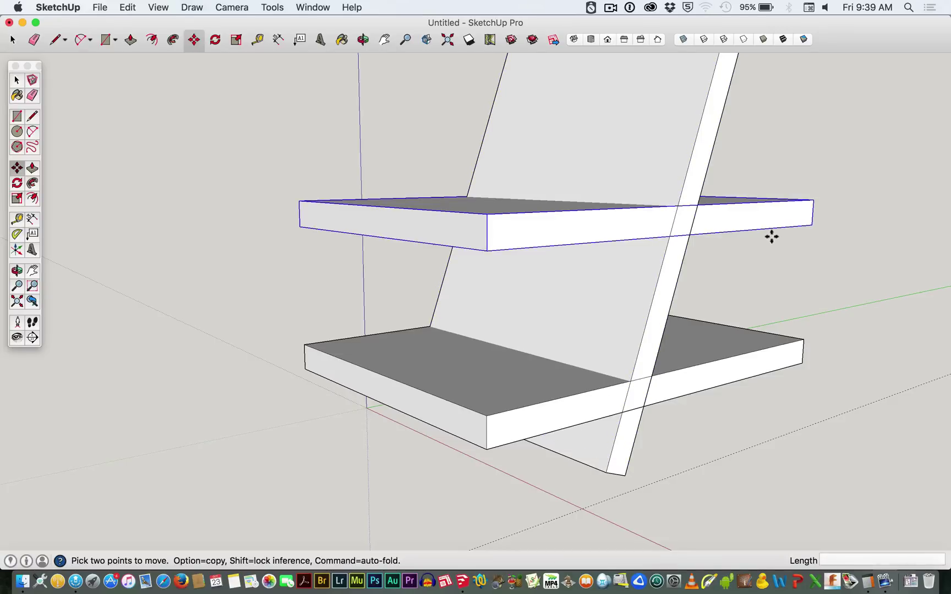
pyautogui.press('q')
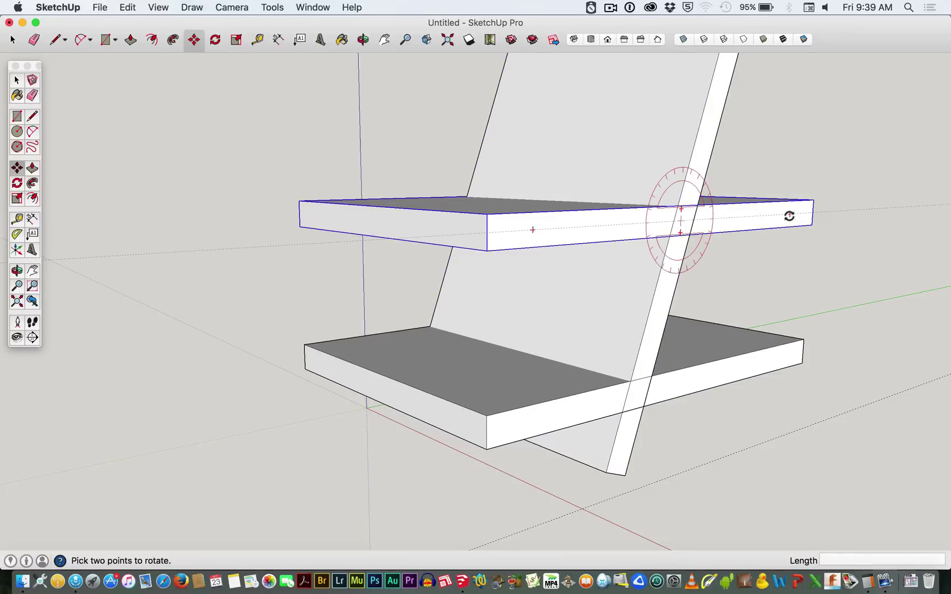
pyautogui.click(789, 216)
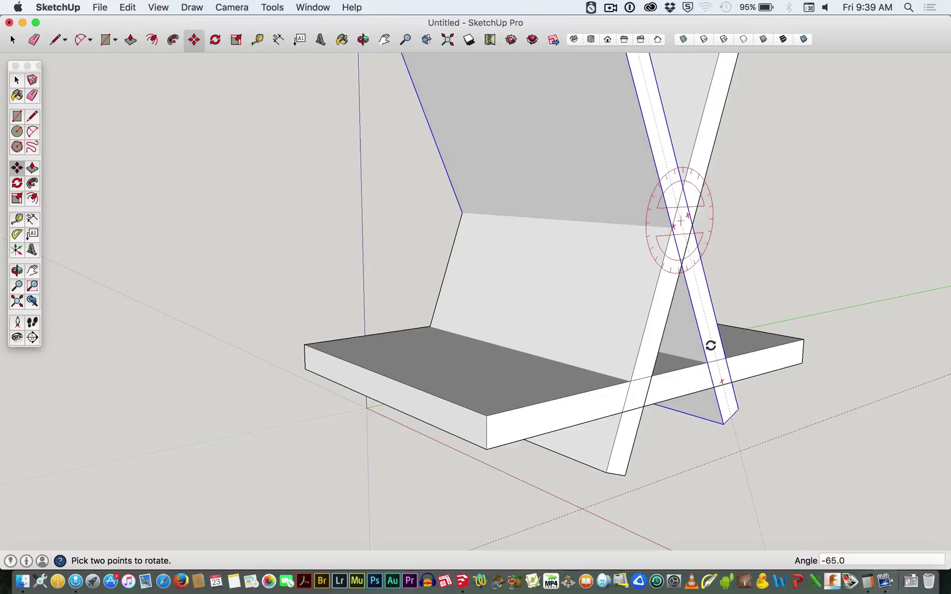
pyautogui.write('-70')
pyautogui.press('Return')
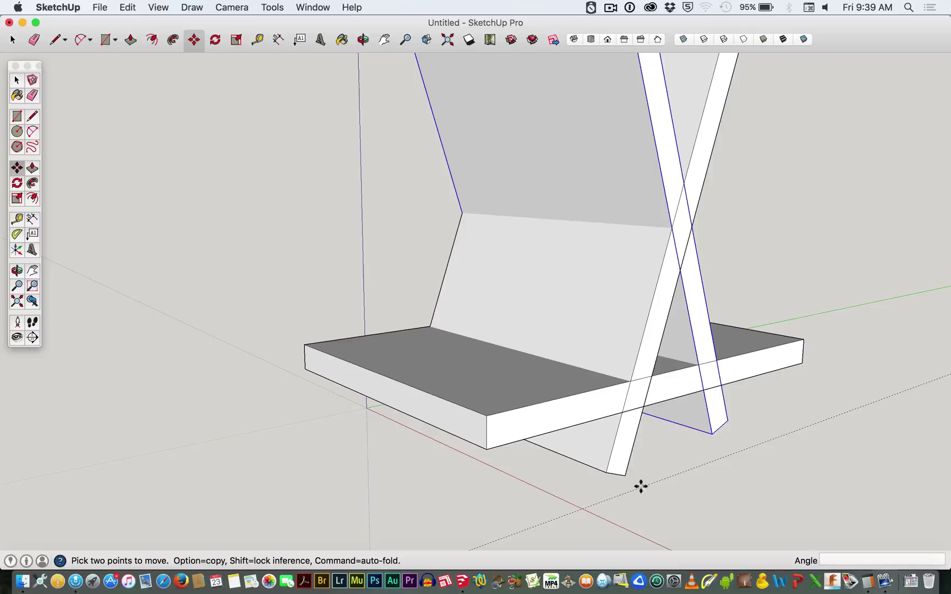
pyautogui.click(624, 472)
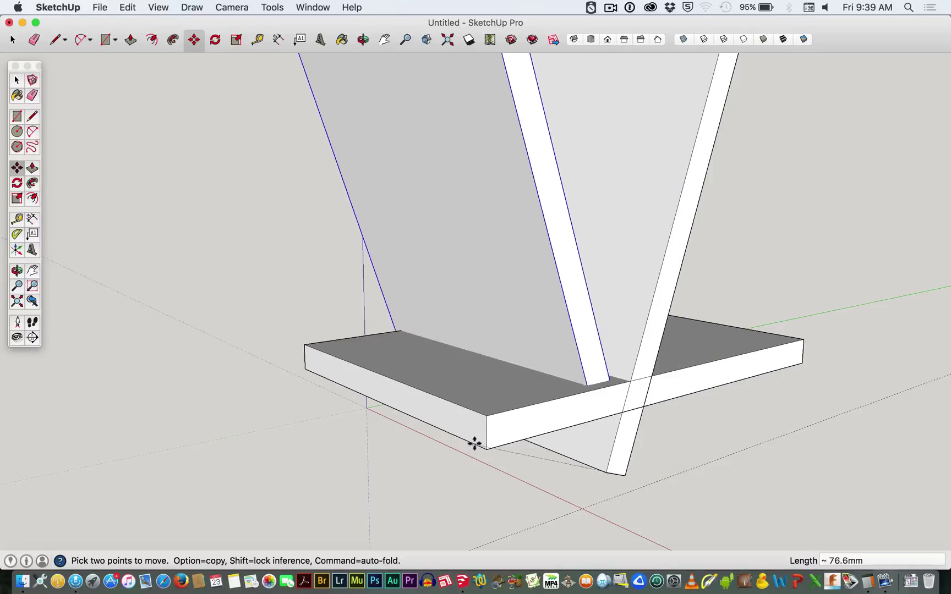
pyautogui.click(803, 363)
# Snap the front side board's bottom corner onto the base board's corner and orbit in on the joint
pyautogui.press('space')
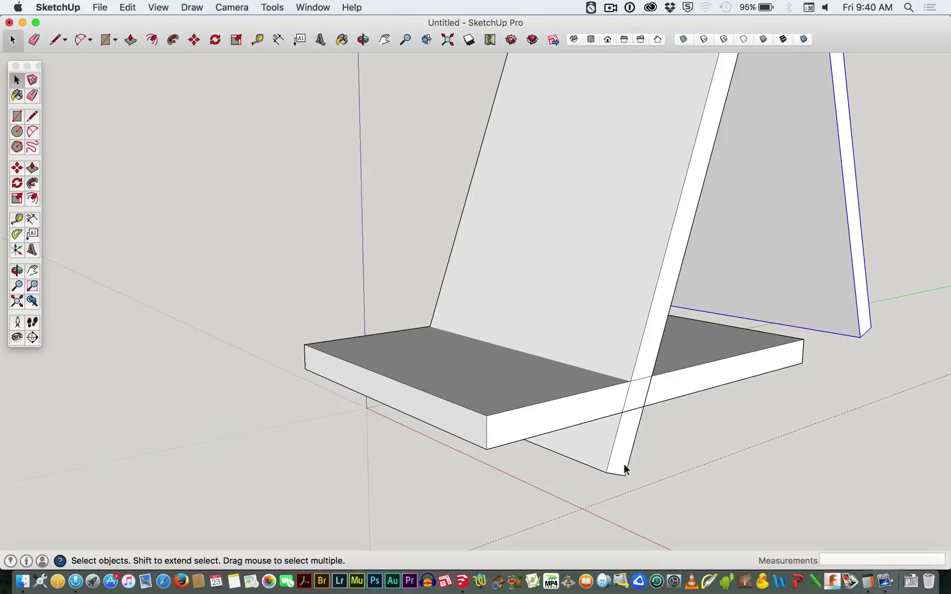
pyautogui.click(623, 471)
pyautogui.press('m')
pyautogui.click(622, 472)
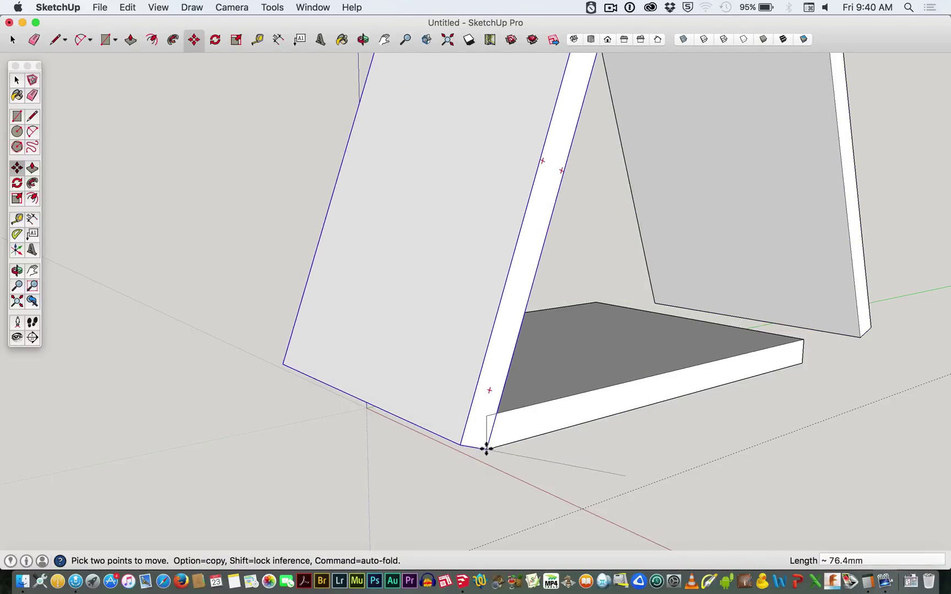
pyautogui.click(486, 449)
pyautogui.scroll(5, 493, 413)
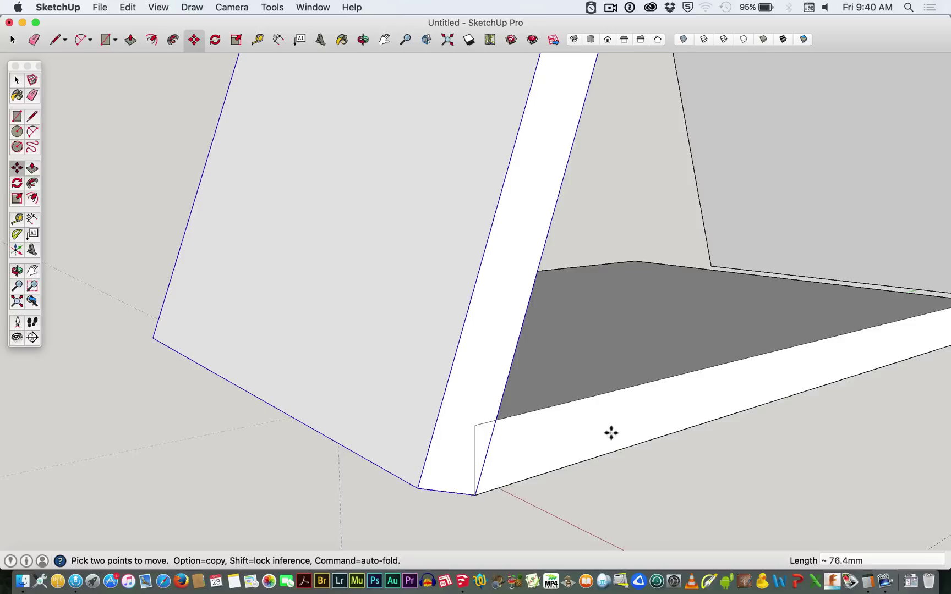
pyautogui.moveTo(629, 448); pyautogui.dragTo(529, 438, button='middle')
pyautogui.moveTo(529, 438); pyautogui.dragTo(462, 376)
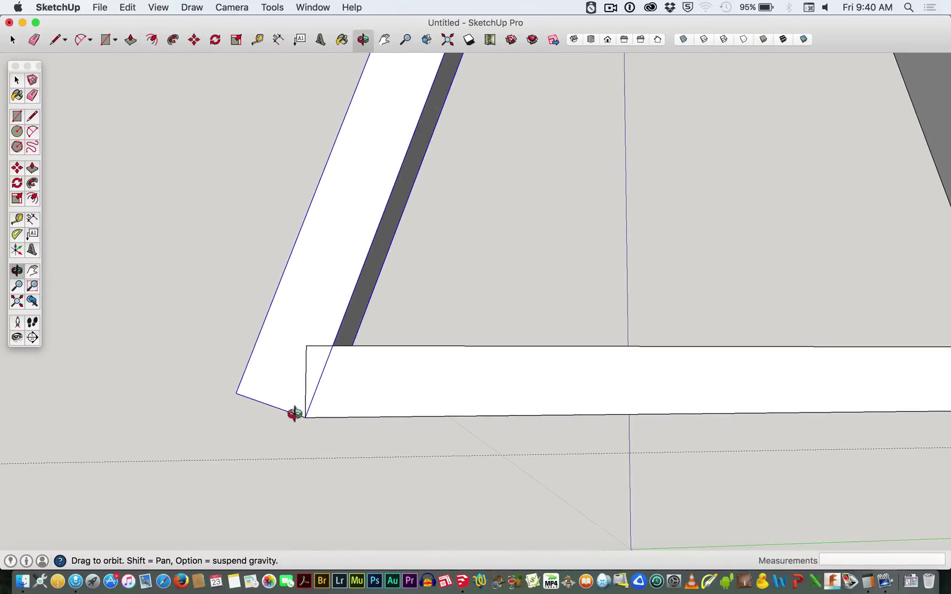
pyautogui.moveTo(267, 420); pyautogui.dragTo(379, 414)
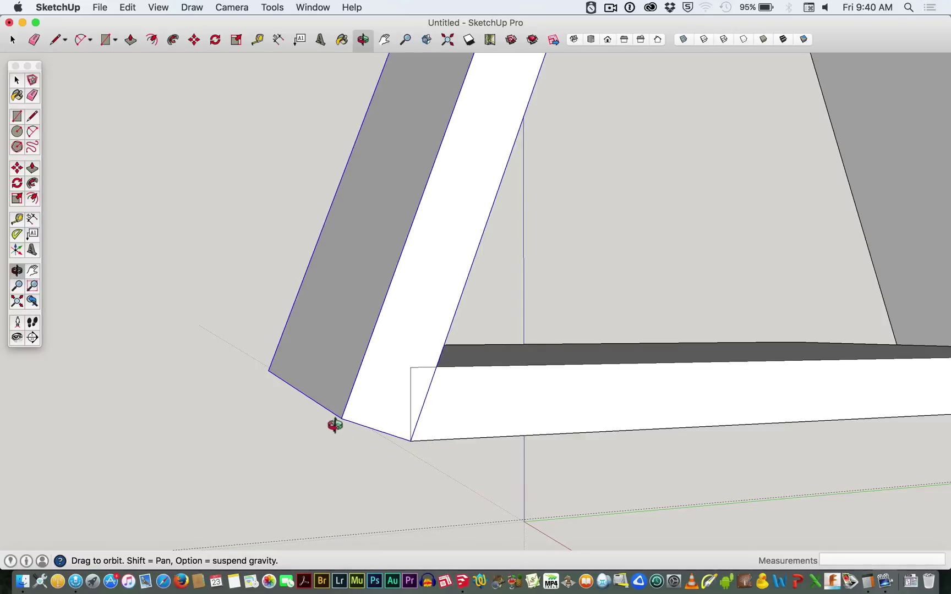
pyautogui.moveTo(345, 416); pyautogui.dragTo(406, 339)
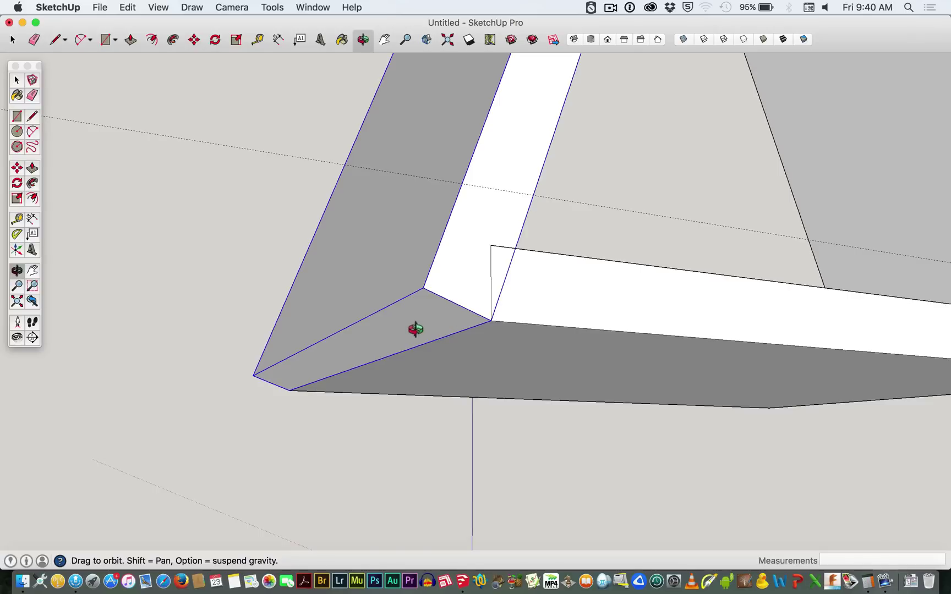
# Edit the side board group and push/pull its bottom end face downward
pyautogui.press('p')
pyautogui.press('space')
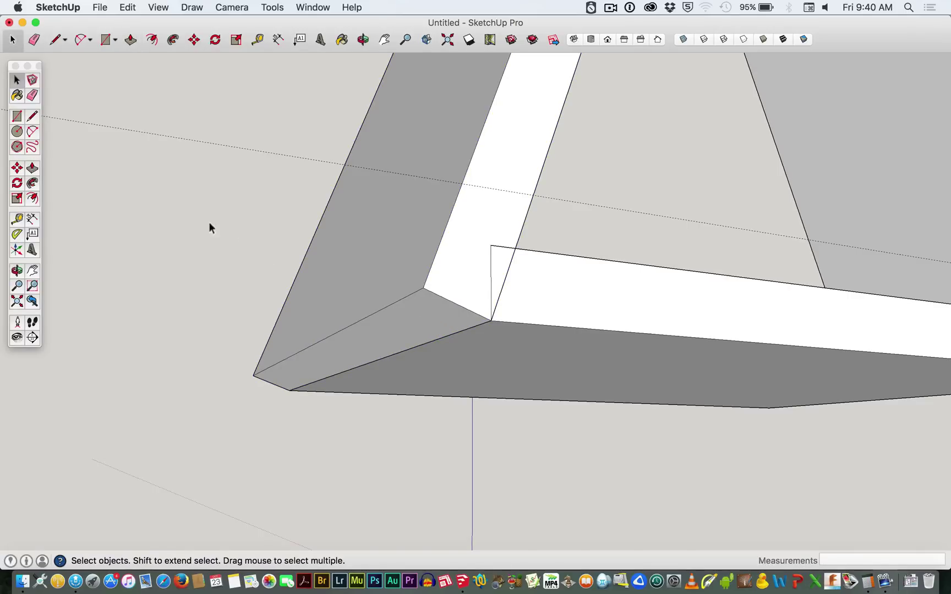
pyautogui.doubleClick(371, 272)
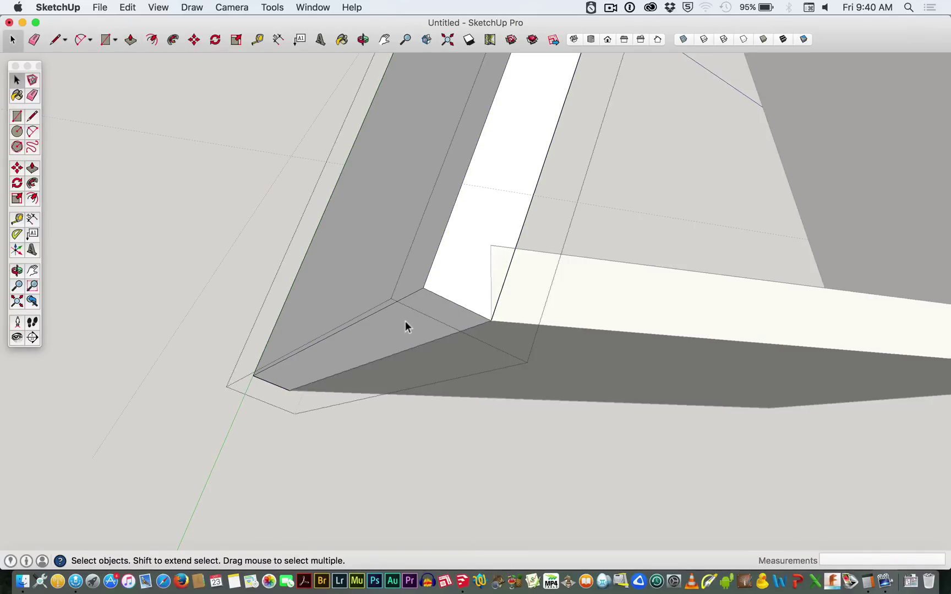
pyautogui.press('p')
pyautogui.moveTo(406, 324); pyautogui.dragTo(381, 382)
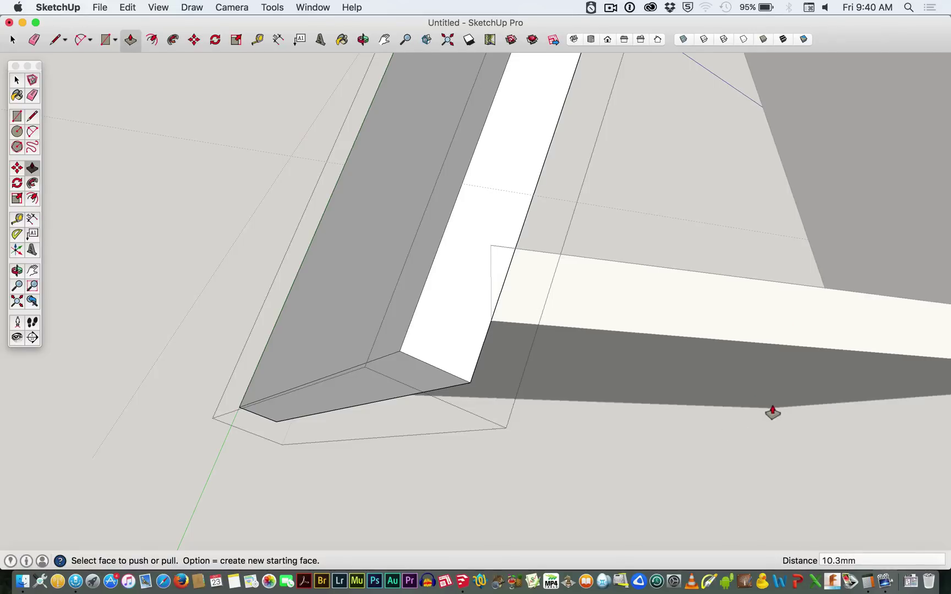
# Move the slanted board so its corner drops onto the bottom corner endpoint
pyautogui.press('h')
pyautogui.moveTo(770, 408); pyautogui.dragTo(254, 410)
pyautogui.press('m')
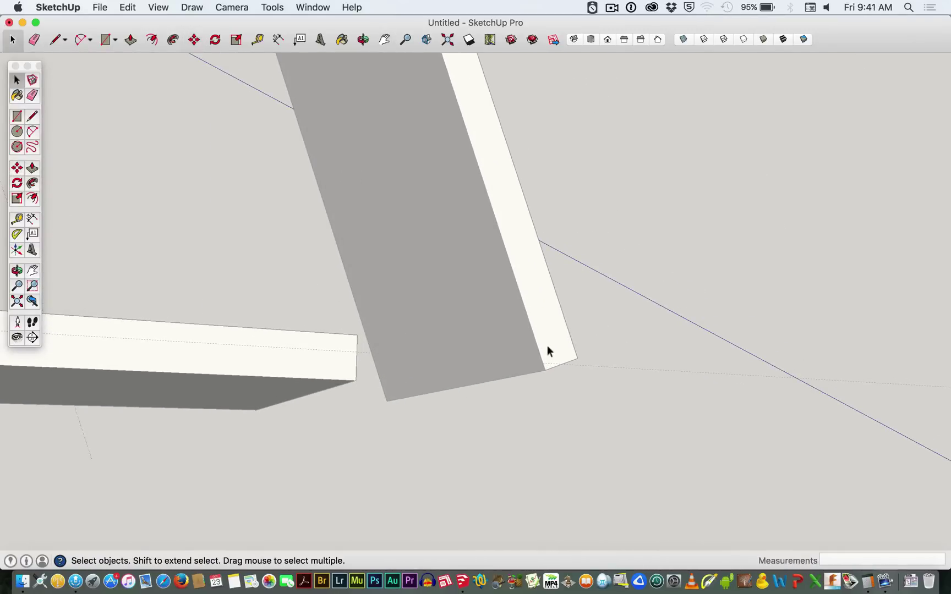
pyautogui.press('space')
pyautogui.press('m')
pyautogui.click(543, 367)
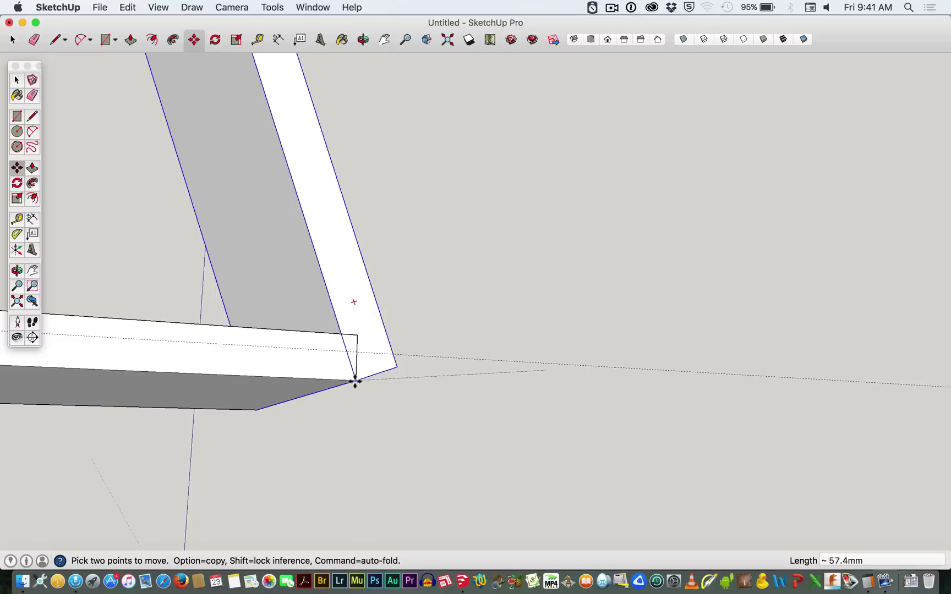
pyautogui.scroll(4, 355, 380)
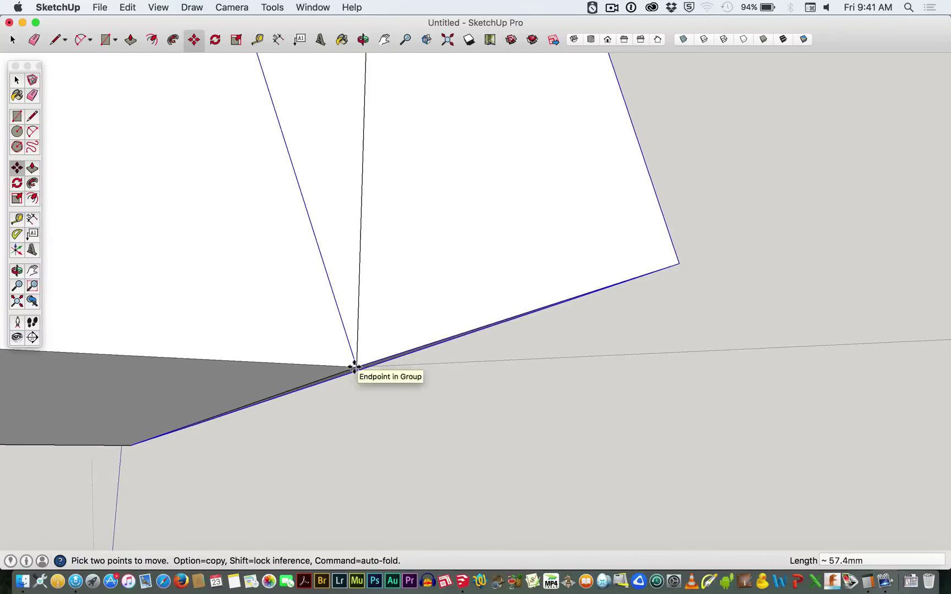
pyautogui.click(355, 367)
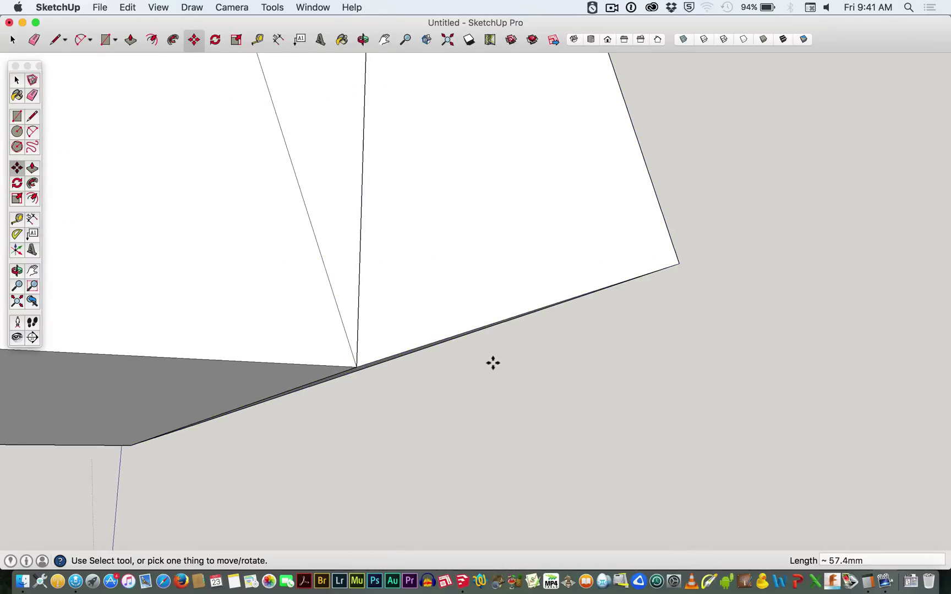
pyautogui.moveTo(490, 363); pyautogui.dragTo(427, 355, button='middle')
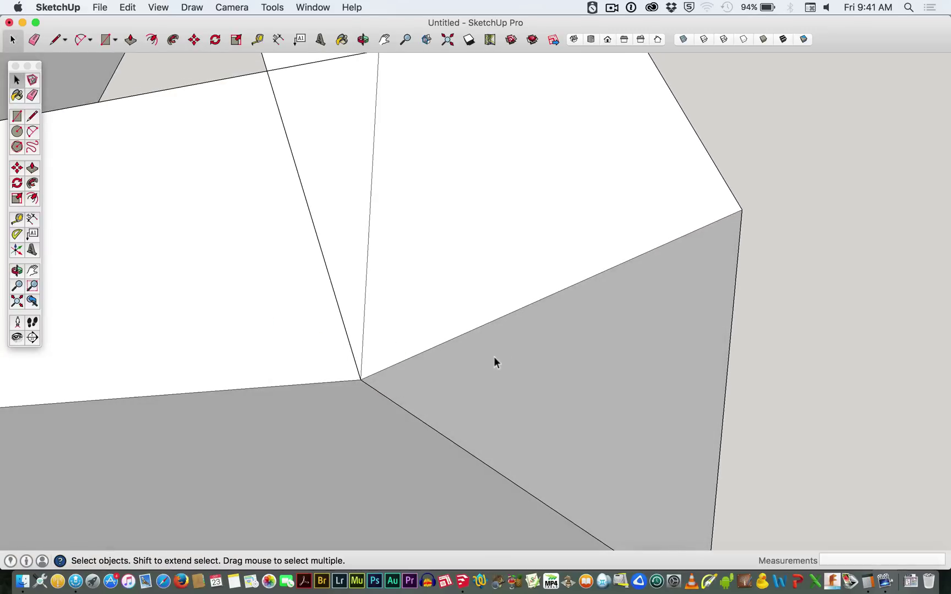
# Push/pull the slanted board's face out 7.1 mm and inspect the frame's corner
pyautogui.press('p')
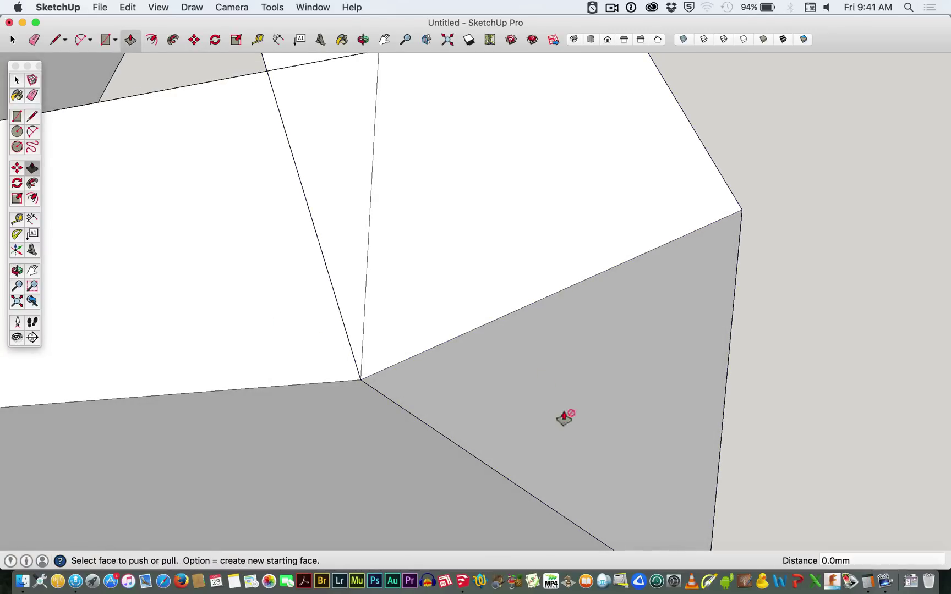
pyautogui.press('space')
pyautogui.tripleClick(584, 422)
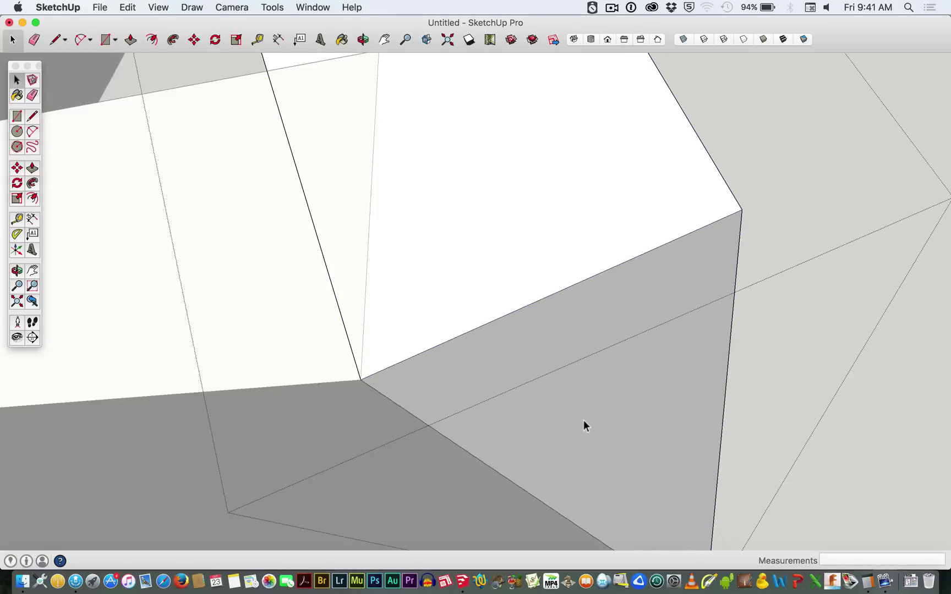
pyautogui.press('p')
pyautogui.moveTo(613, 406); pyautogui.dragTo(753, 530)
pyautogui.scroll(-5, 331, 258)
pyautogui.scroll(-8, 330, 259)
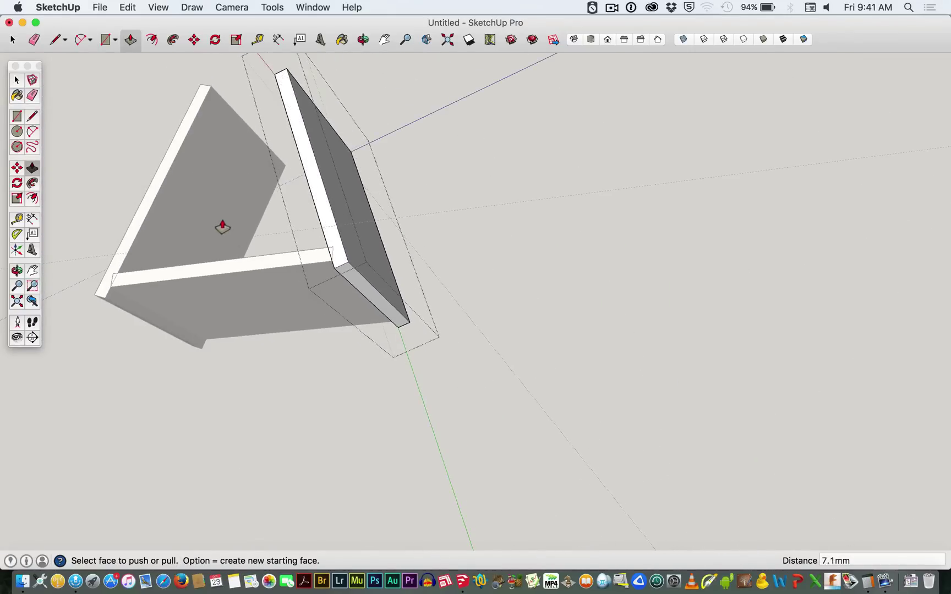
pyautogui.press('o')
pyautogui.moveTo(216, 223); pyautogui.dragTo(404, 490)
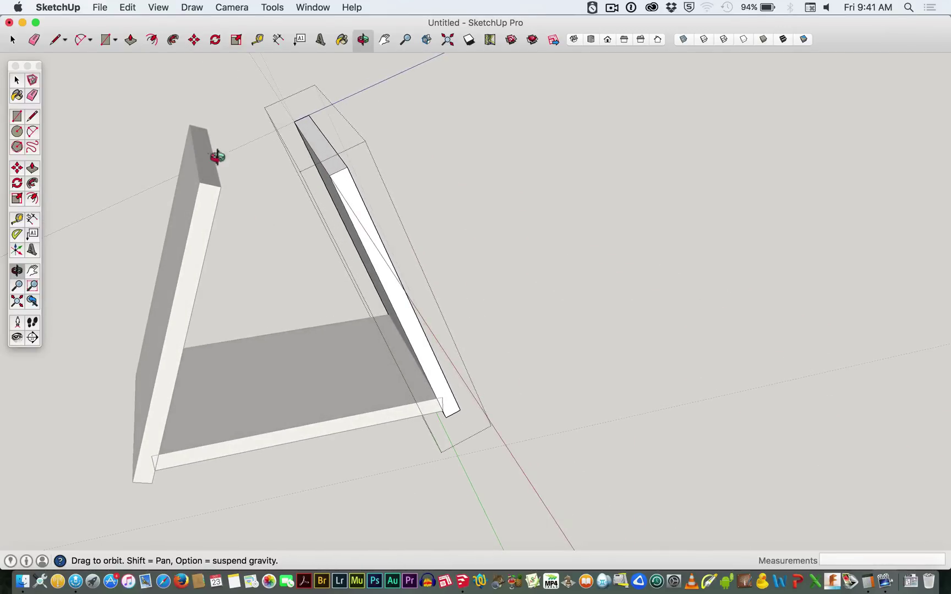
pyautogui.scroll(3, 269, 213)
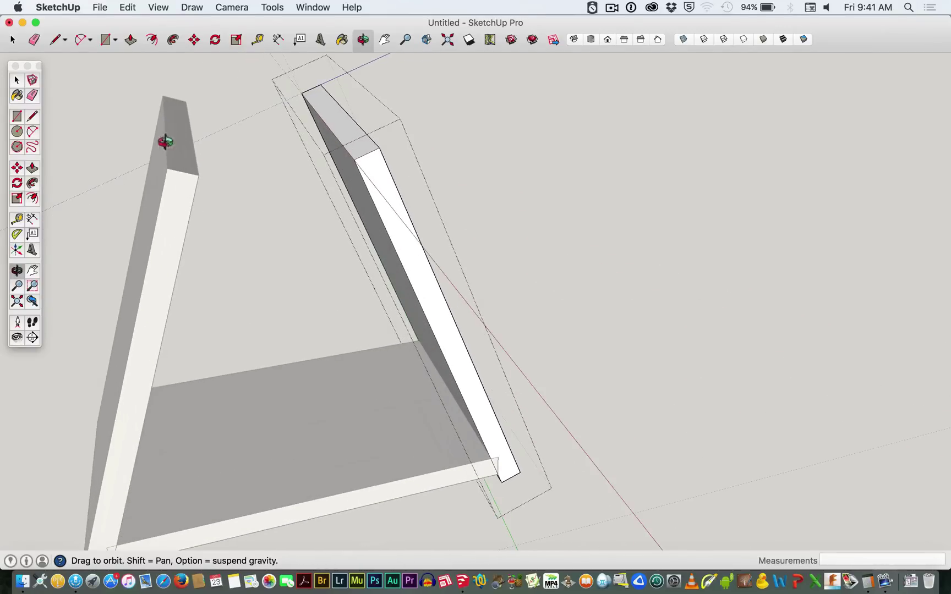
pyautogui.scroll(-5, 257, 253)
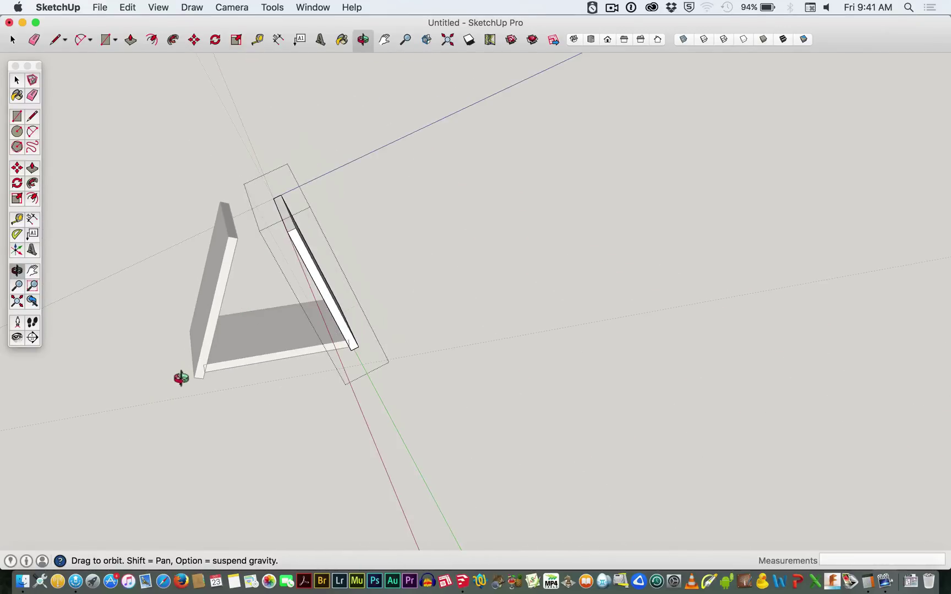
pyautogui.scroll(10, 181, 378)
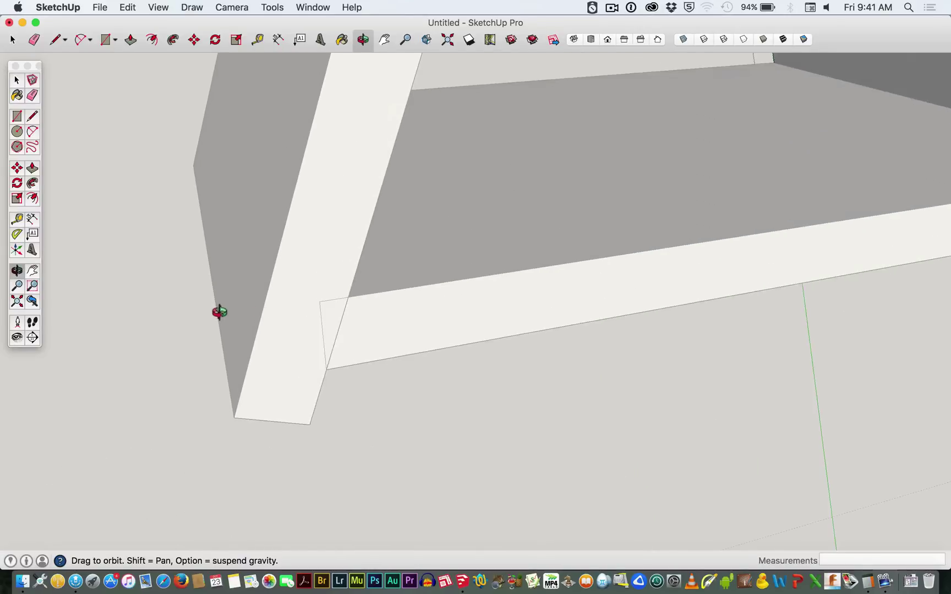
# Open the bottom board group and start a guide line at its end face's front corner
pyautogui.press('space')
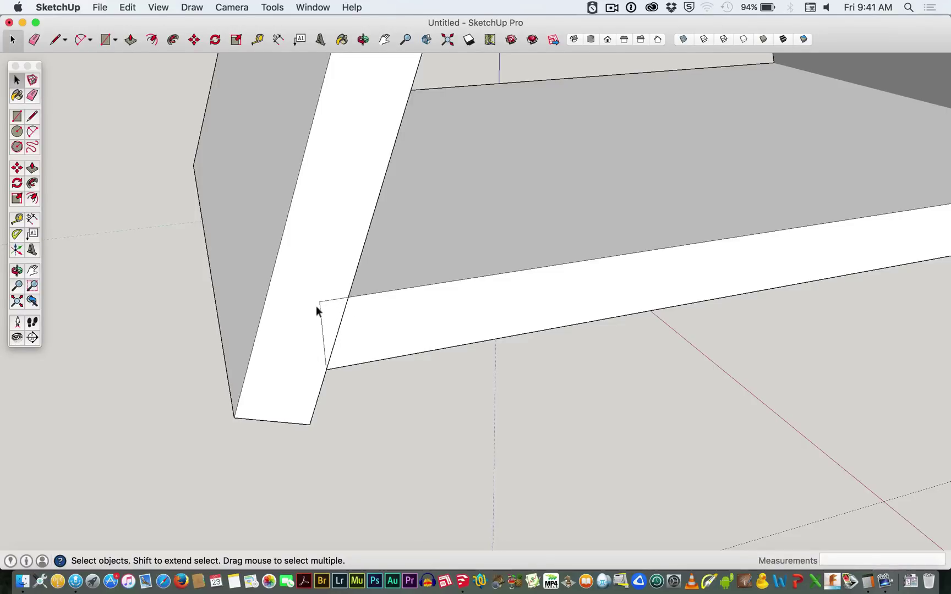
pyautogui.click(354, 306)
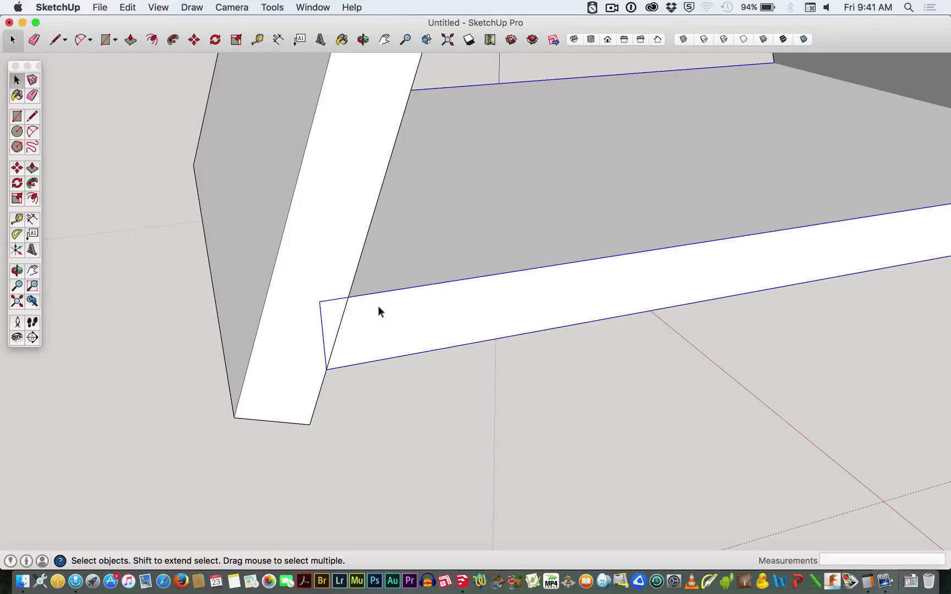
pyautogui.doubleClick(378, 307)
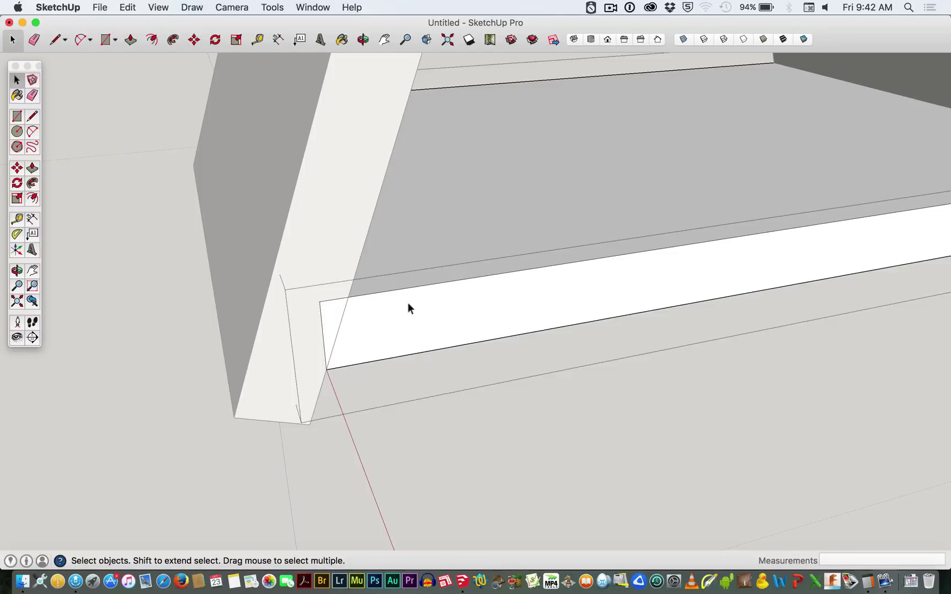
pyautogui.click(33, 116)
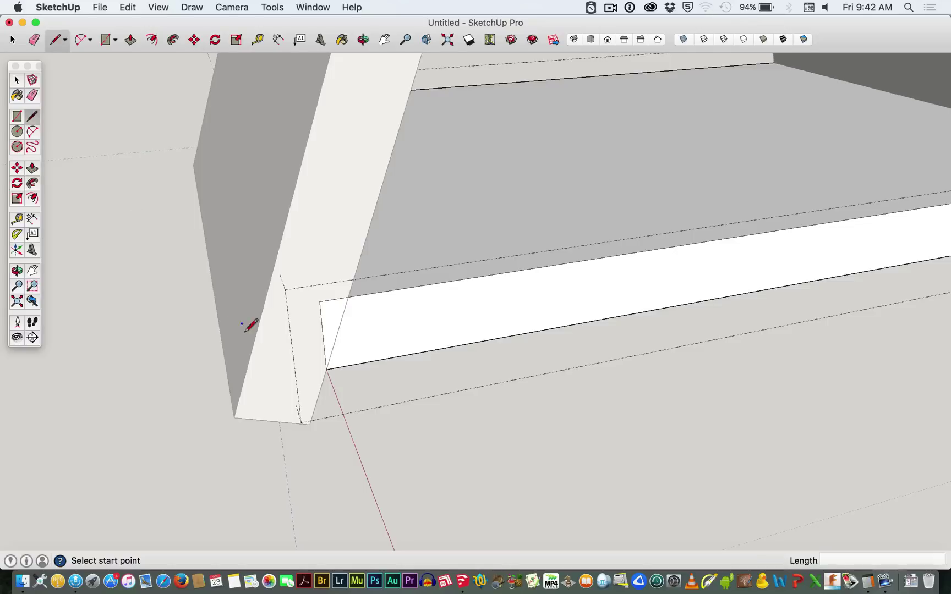
pyautogui.click(326, 370)
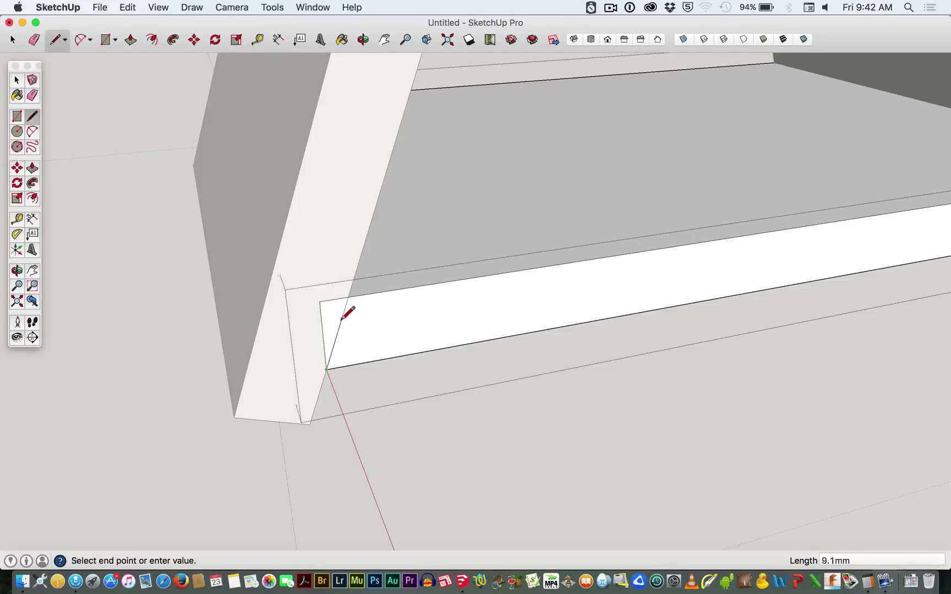
# Finish the diagonal guide line at the leg's edge and re-enter the bottom board group
pyautogui.click(347, 297)
pyautogui.press('space')
pyautogui.click(462, 434)
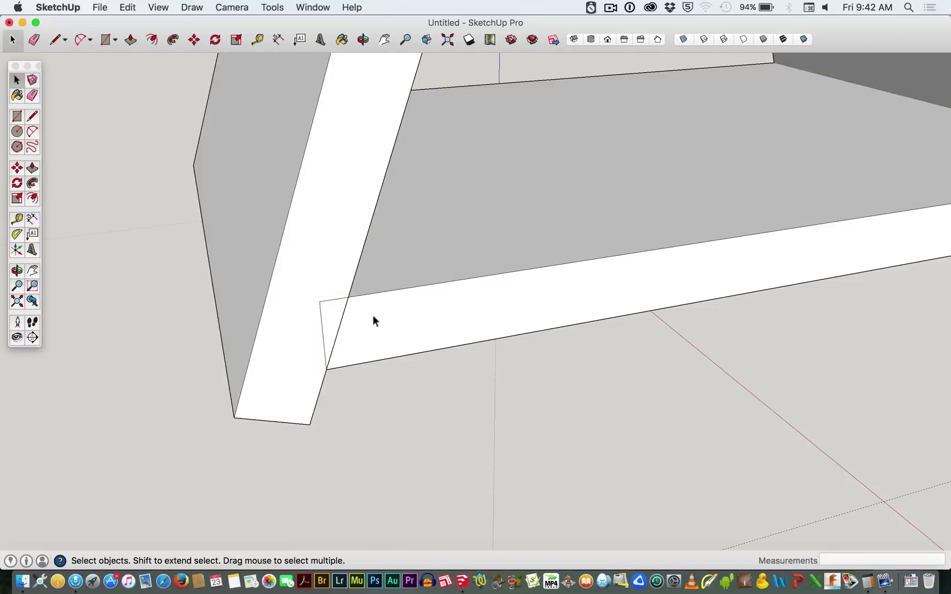
pyautogui.click(373, 316)
pyautogui.doubleClick(373, 320)
# Push the triangular end face back 140 mm to cut off the wedge, then exit the group
pyautogui.press('p')
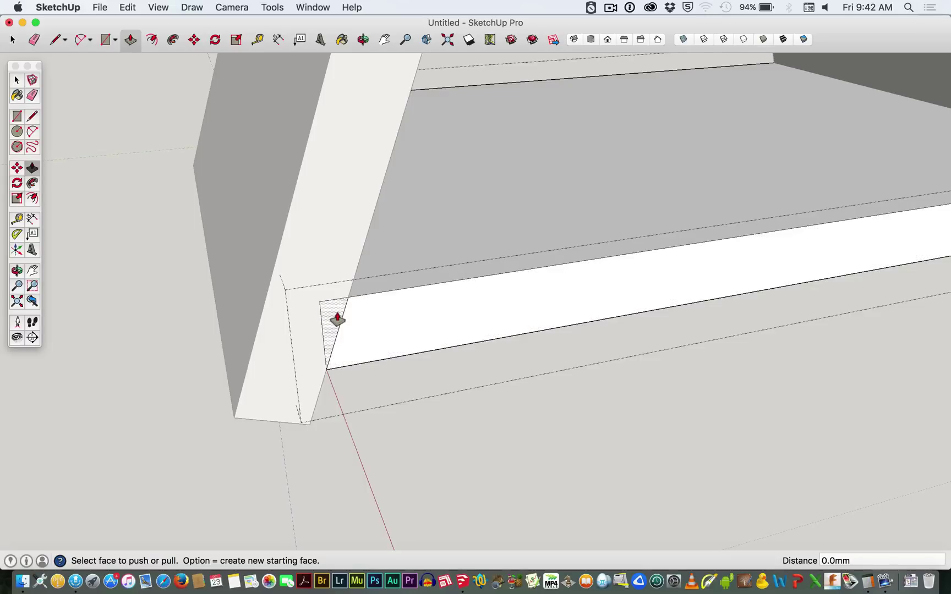
pyautogui.scroll(-6, 282, 206)
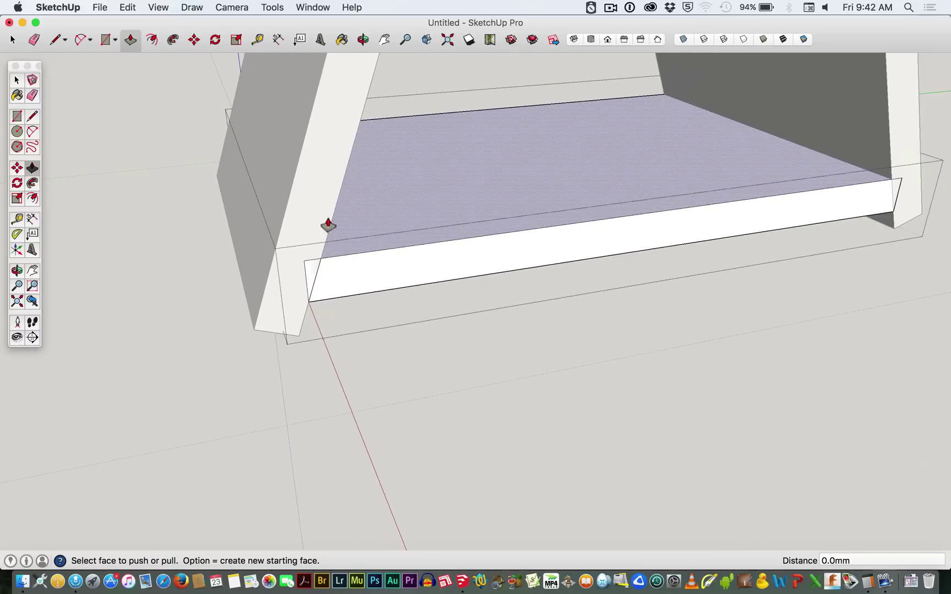
pyautogui.moveTo(384, 265)
pyautogui.mouseDown()
pyautogui.moveTo(364, 225)
pyautogui.moveTo(421, 284)
pyautogui.moveTo(378, 251)
pyautogui.moveTo(366, 257)
pyautogui.mouseUp()
pyautogui.press('Escape')
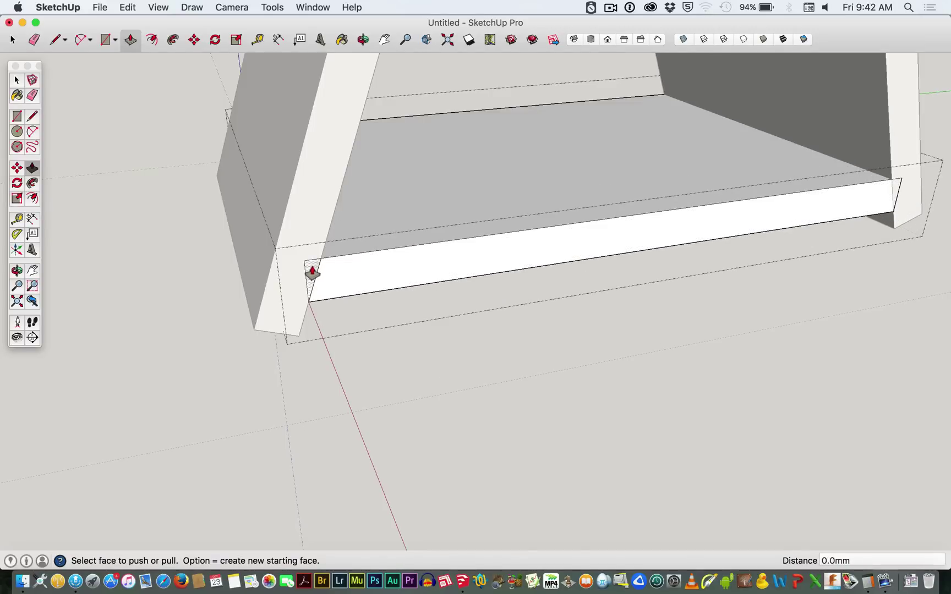
pyautogui.moveTo(311, 272); pyautogui.dragTo(220, 164)
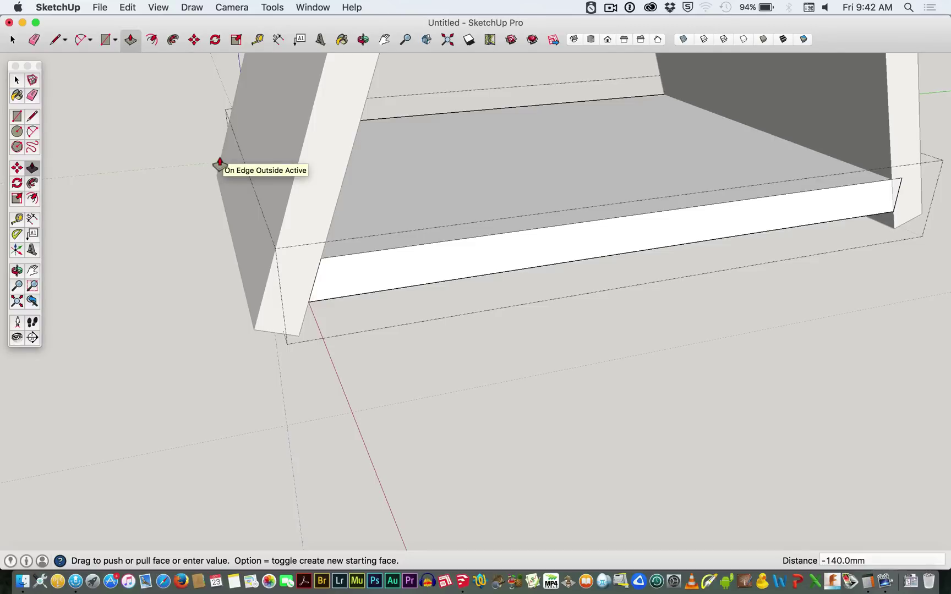
pyautogui.moveTo(220, 164); pyautogui.dragTo(219, 164)
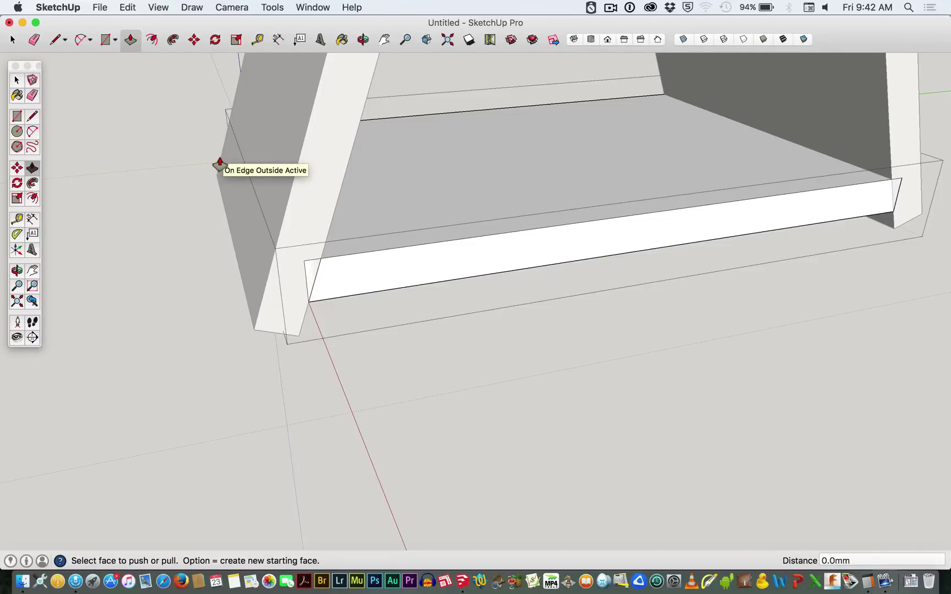
pyautogui.press('space')
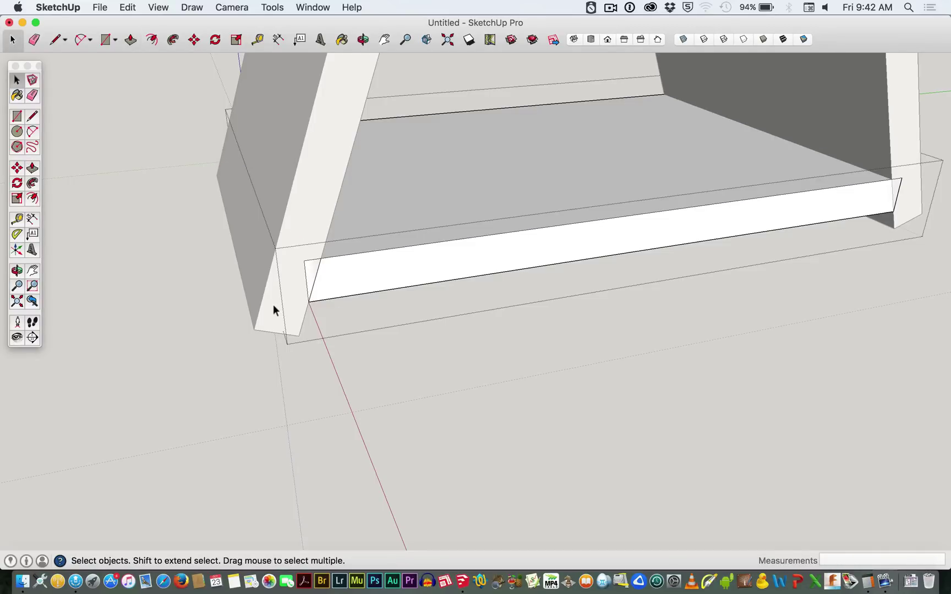
pyautogui.click(229, 303)
# Hide the slanted leg board
pyautogui.click(263, 303)
pyautogui.rightClick(267, 305)
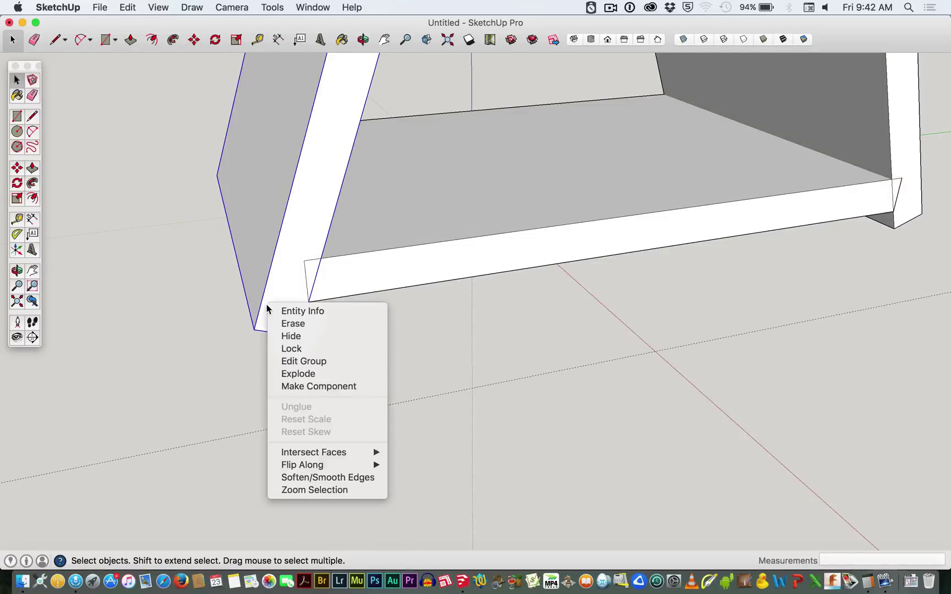
pyautogui.click(300, 337)
# Re-enter the bottom board group and push the remaining triangular wedge 140 mm through
pyautogui.press('p')
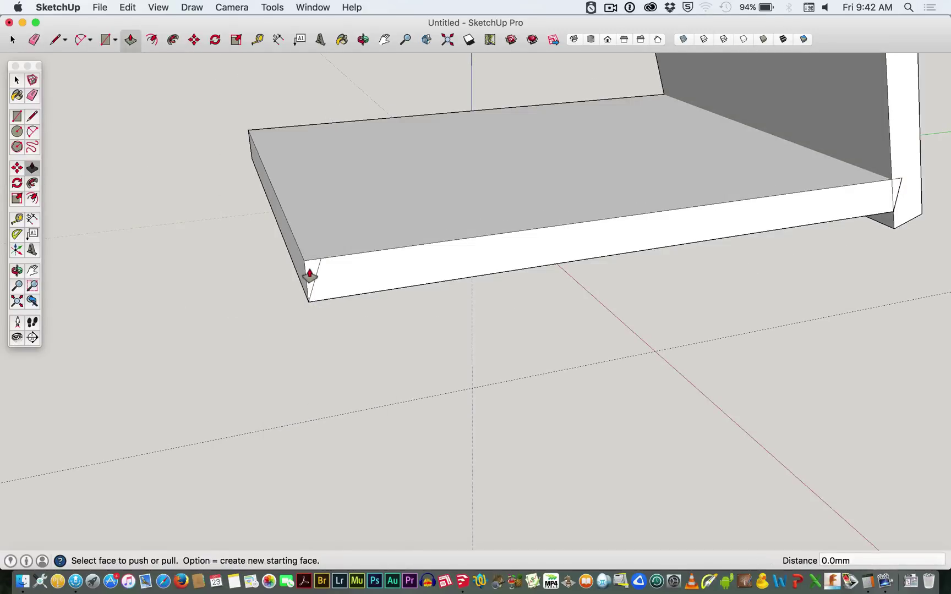
pyautogui.press('space')
pyautogui.doubleClick(335, 274)
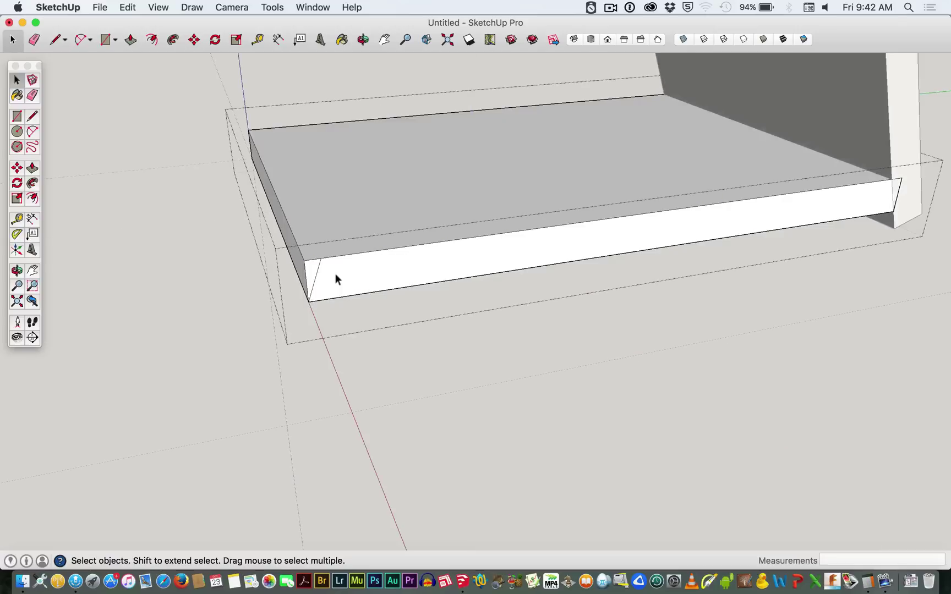
pyautogui.press('p')
pyautogui.click(310, 272)
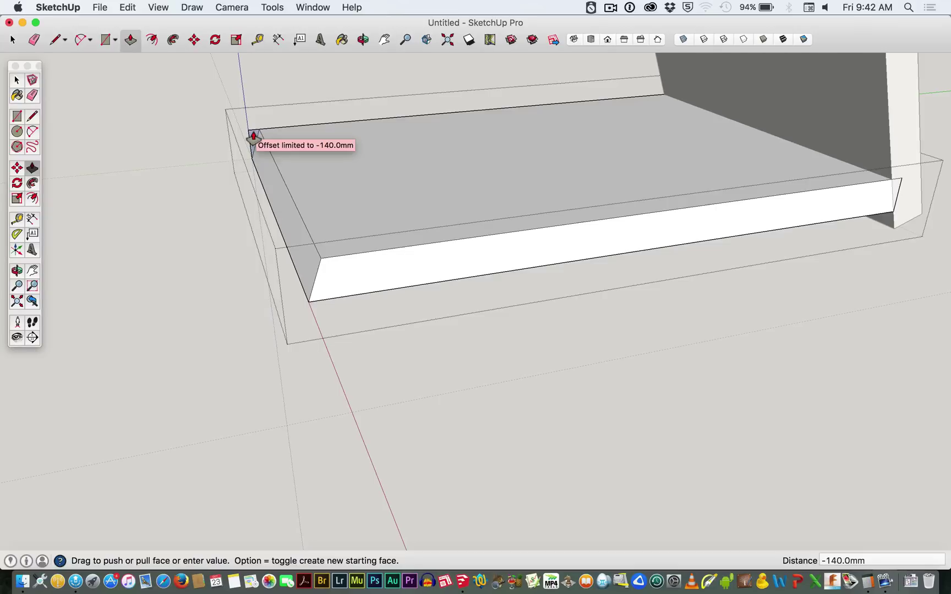
pyautogui.scroll(5, 253, 136)
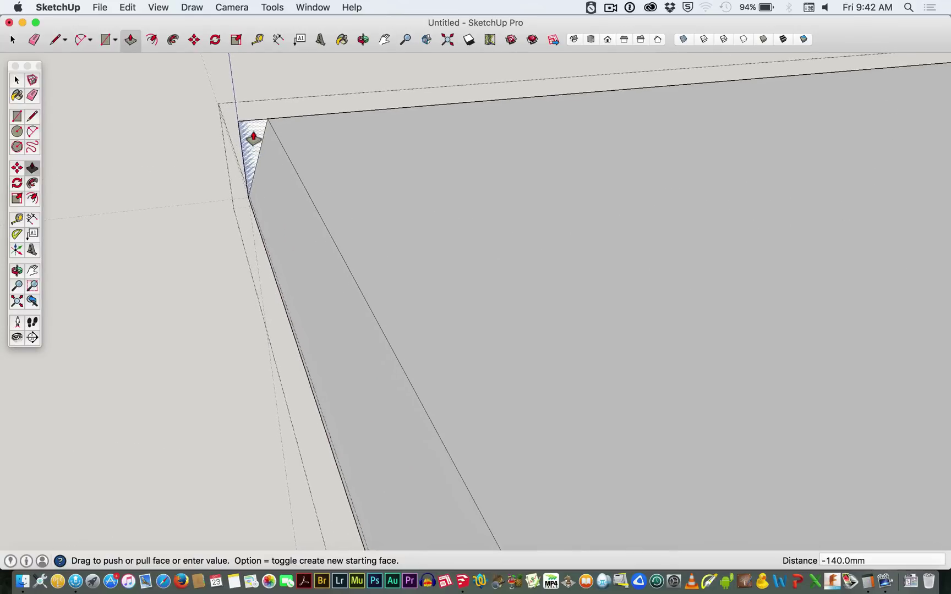
pyautogui.scroll(2, 253, 137)
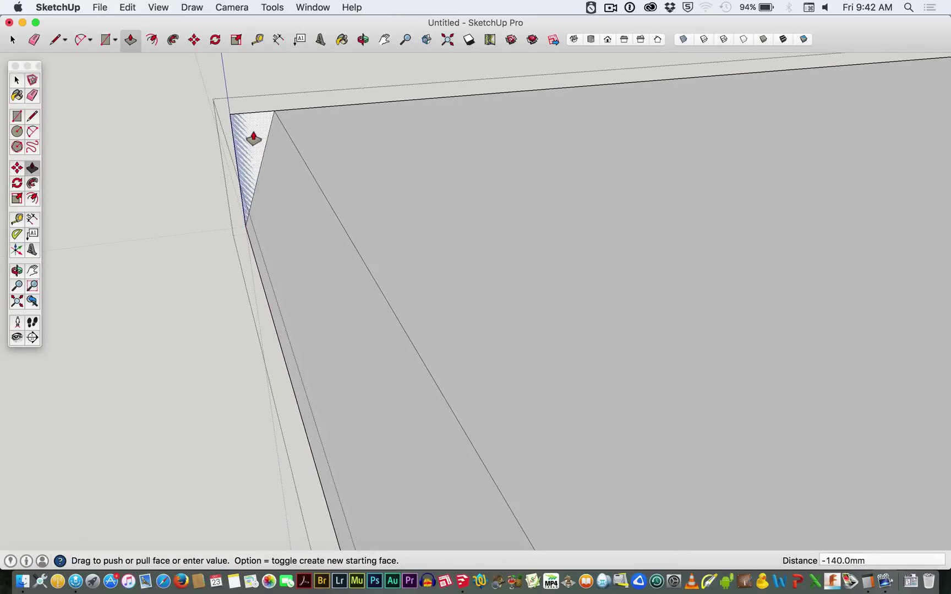
pyautogui.click(253, 137)
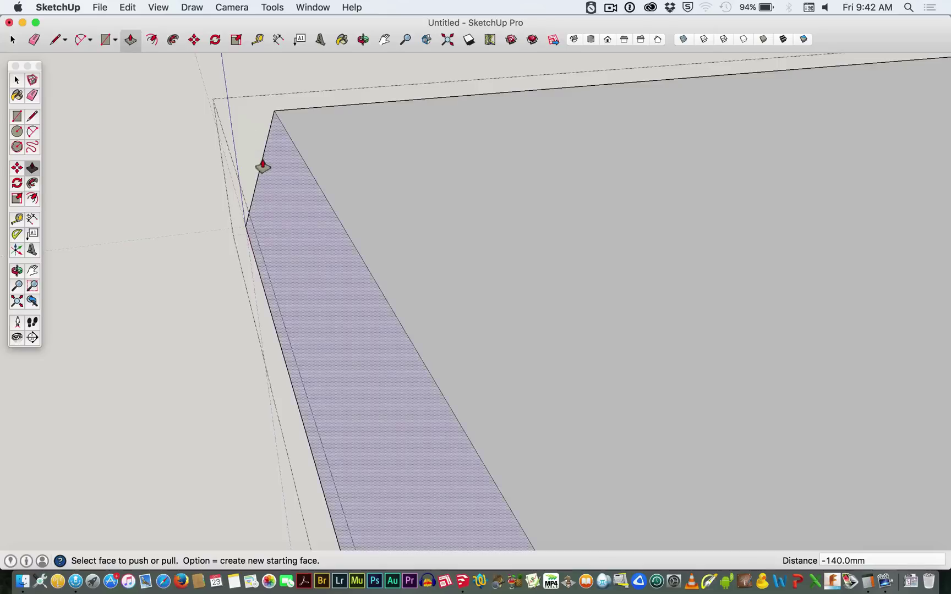
pyautogui.scroll(-5, 264, 164)
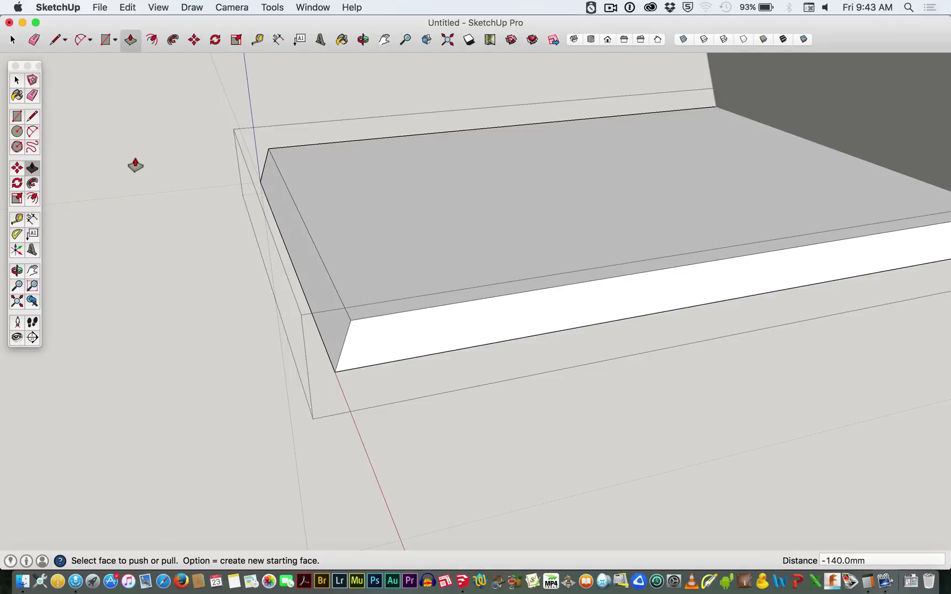
# Exit the board group, unhide all geometry, and orbit to inspect the mitred bottom joint
pyautogui.press('space')
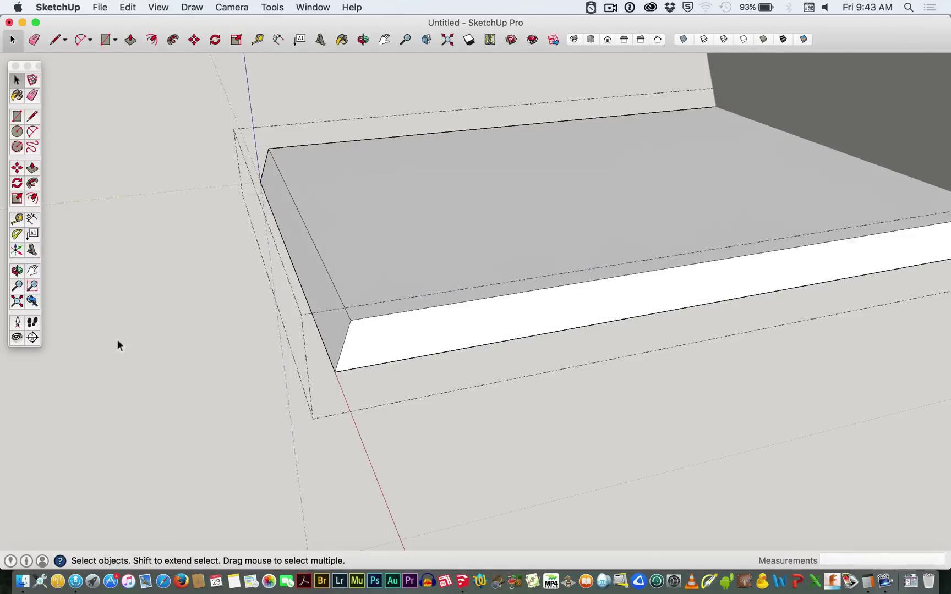
pyautogui.click(118, 342)
pyautogui.click(126, 7)
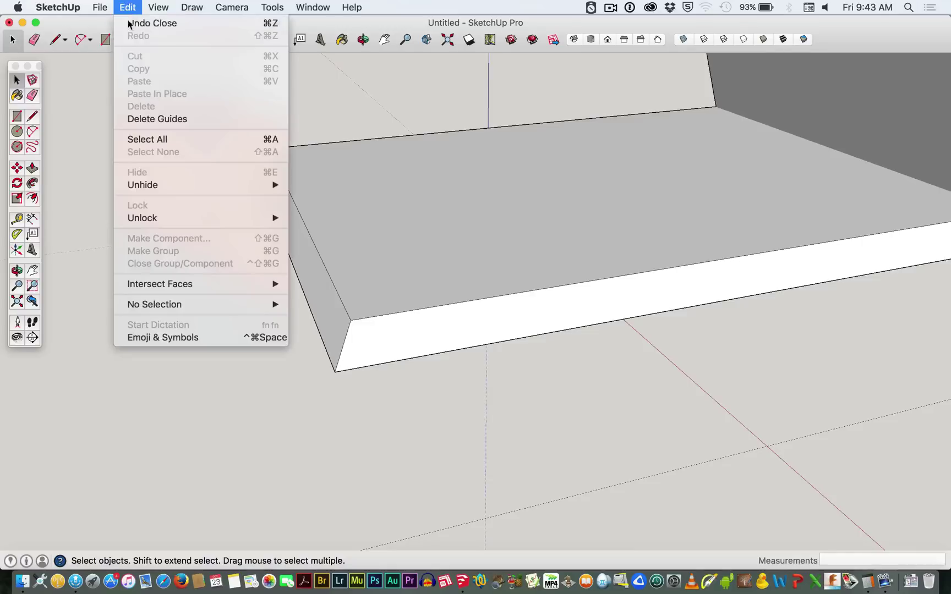
pyautogui.moveTo(274, 186)
pyautogui.click(309, 212)
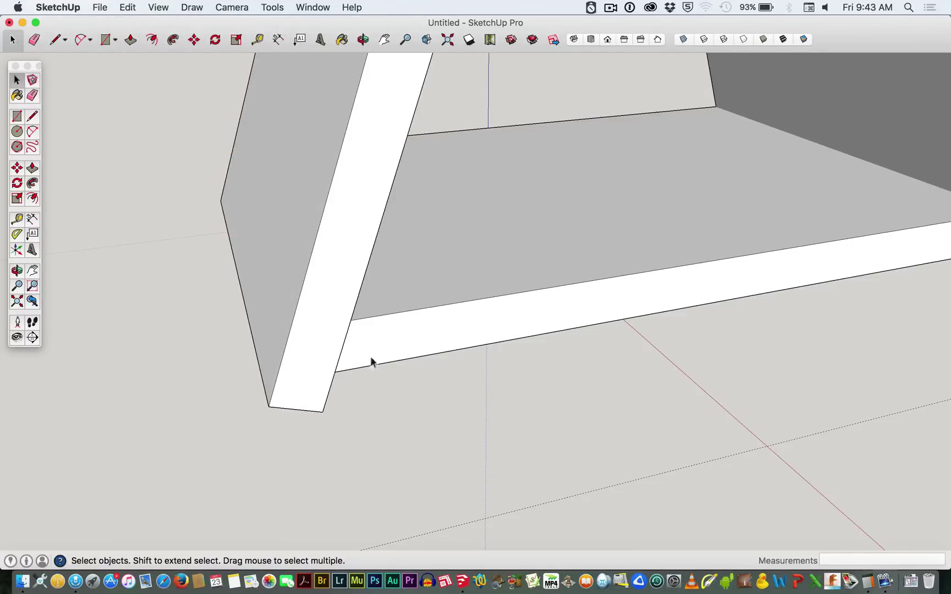
pyautogui.press('o')
pyautogui.moveTo(404, 367); pyautogui.dragTo(340, 256)
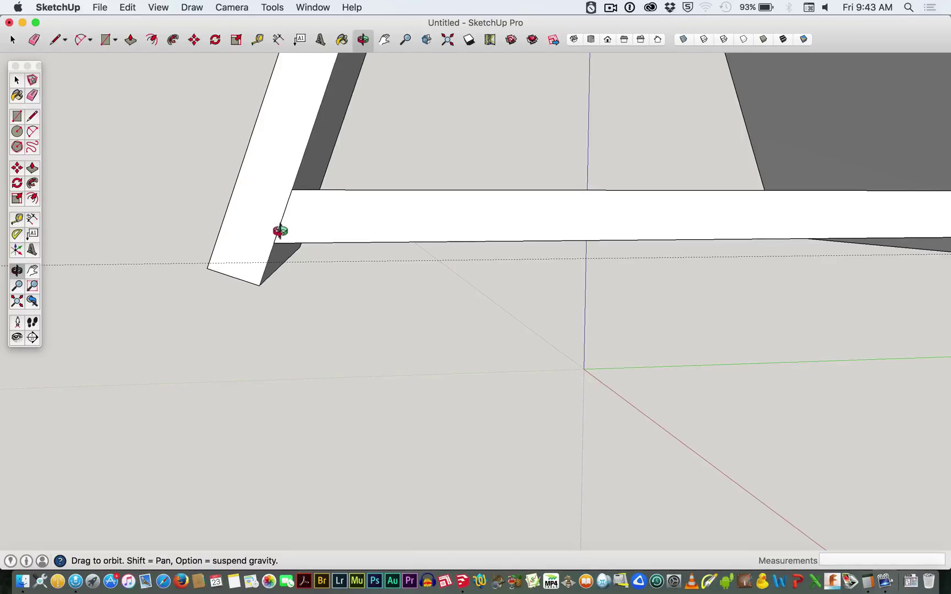
pyautogui.moveTo(306, 282); pyautogui.dragTo(395, 310)
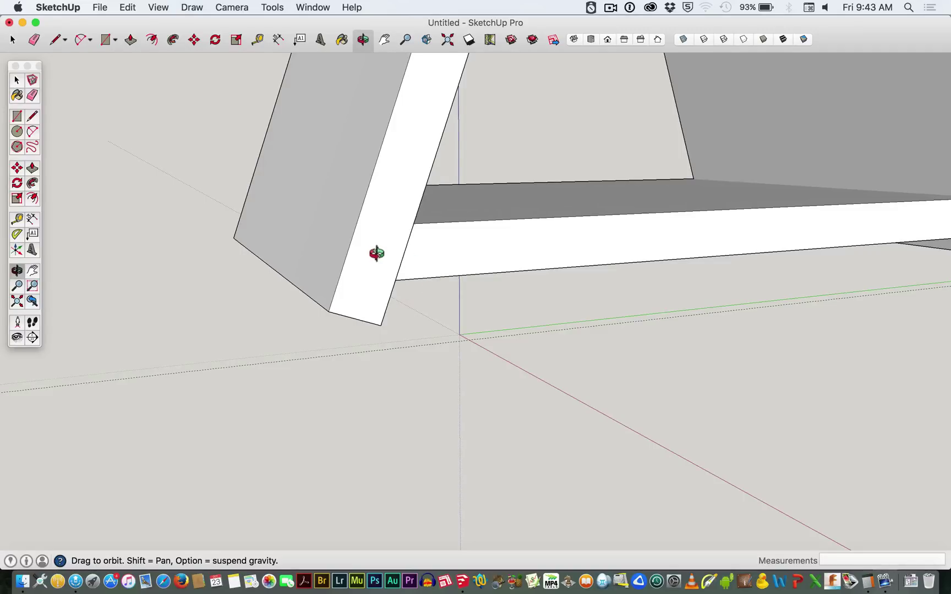
# Place a guide 12.0mm from the bottom board's edge across the slanted board, then select that board
pyautogui.press('t')
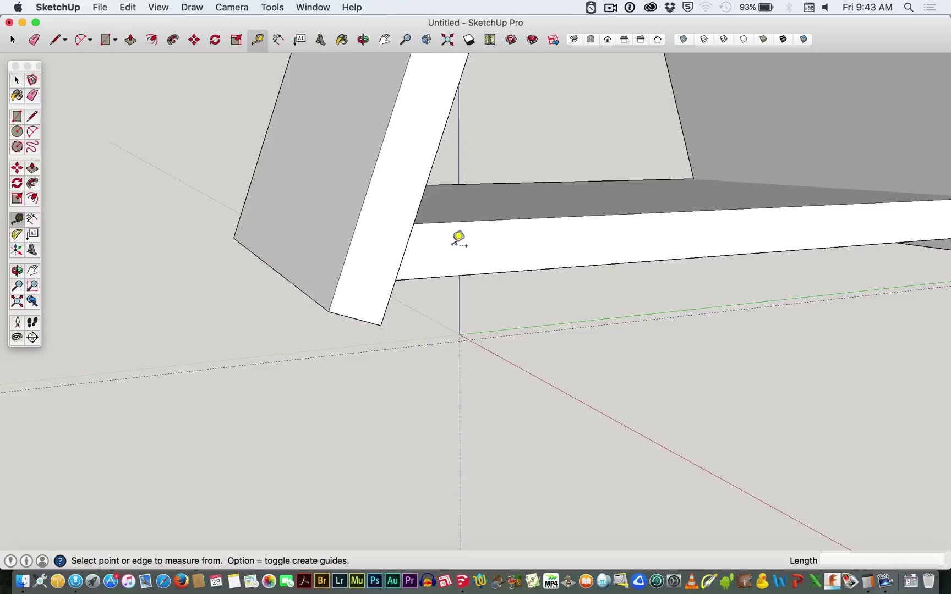
pyautogui.click(455, 224)
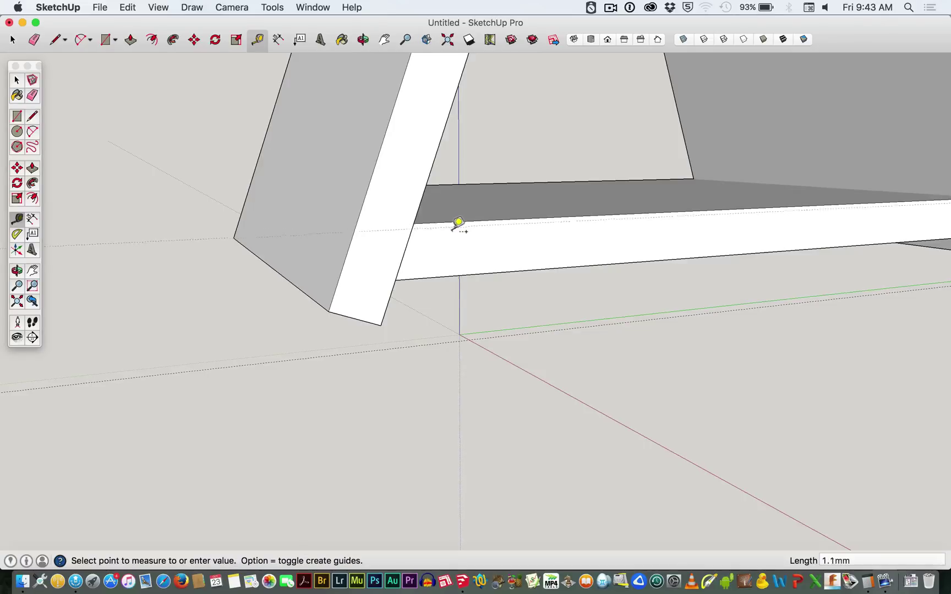
pyautogui.click(459, 268)
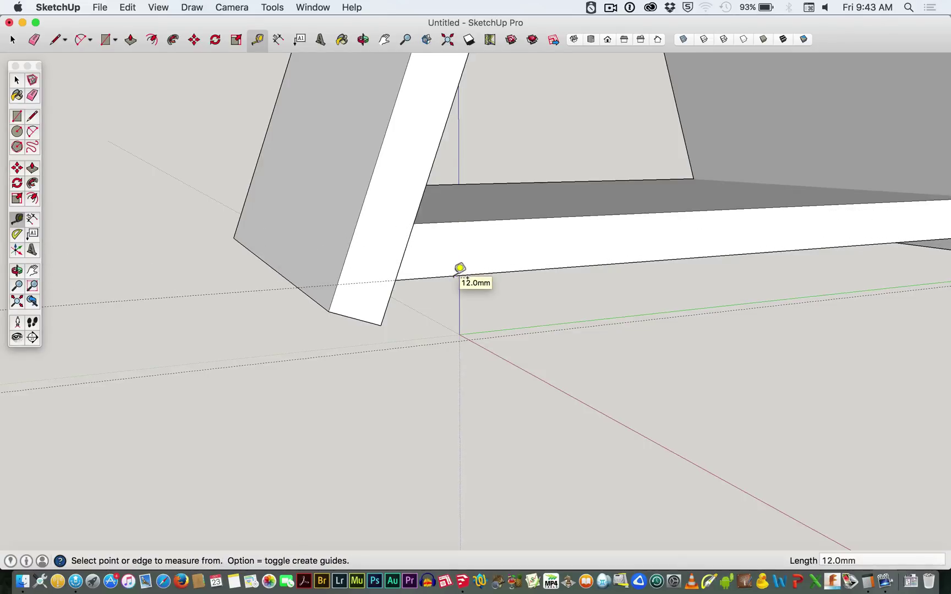
pyautogui.press('space')
pyautogui.click(375, 300)
# Inside the slanted board's group, draw a cut line from its corner to where the guide crosses the edge
pyautogui.doubleClick(375, 300)
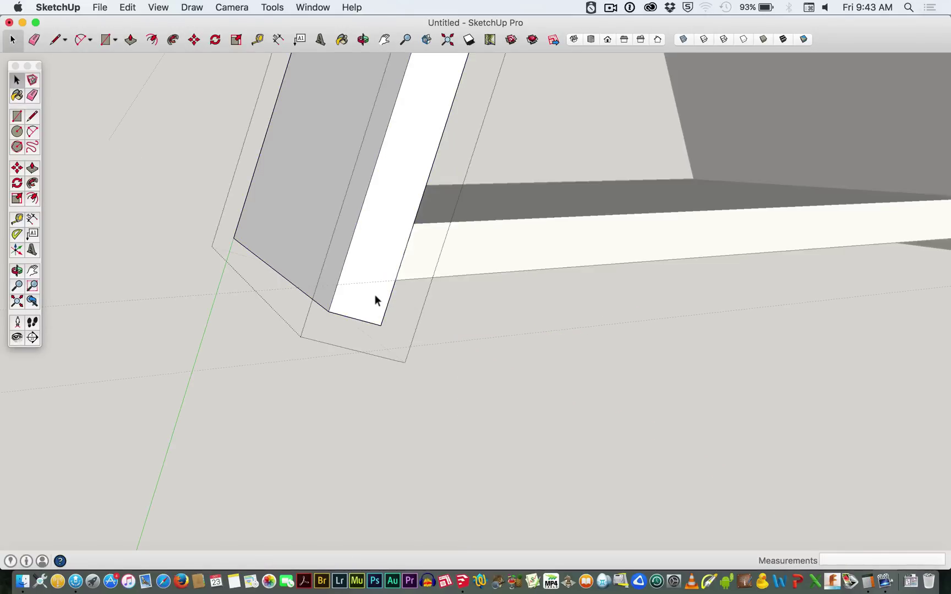
pyautogui.press('l')
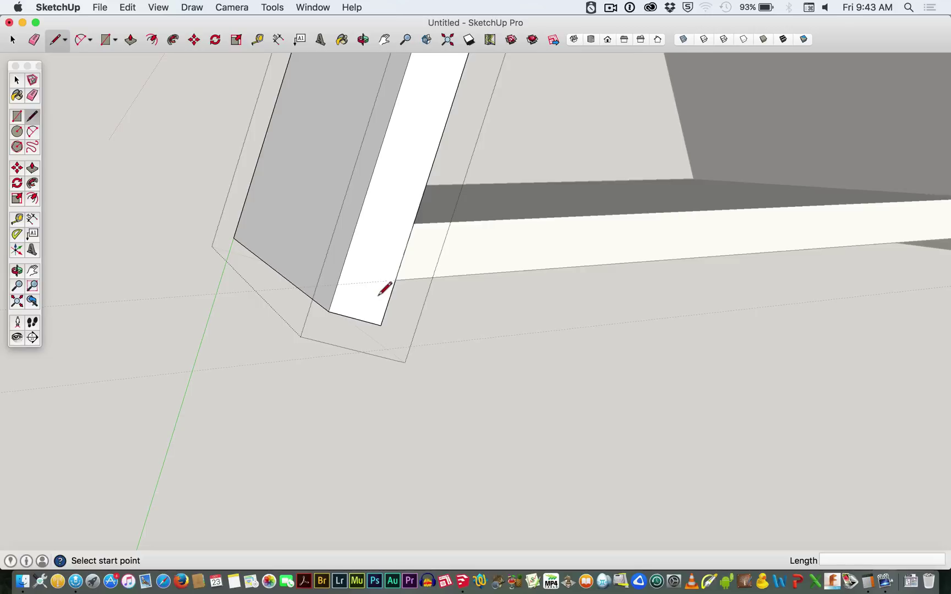
pyautogui.click(395, 280)
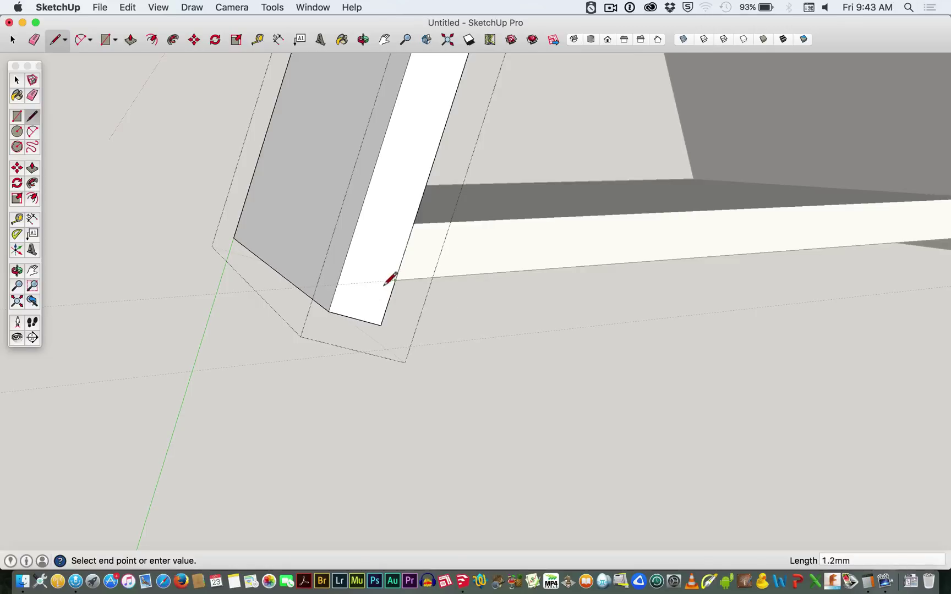
pyautogui.click(334, 287)
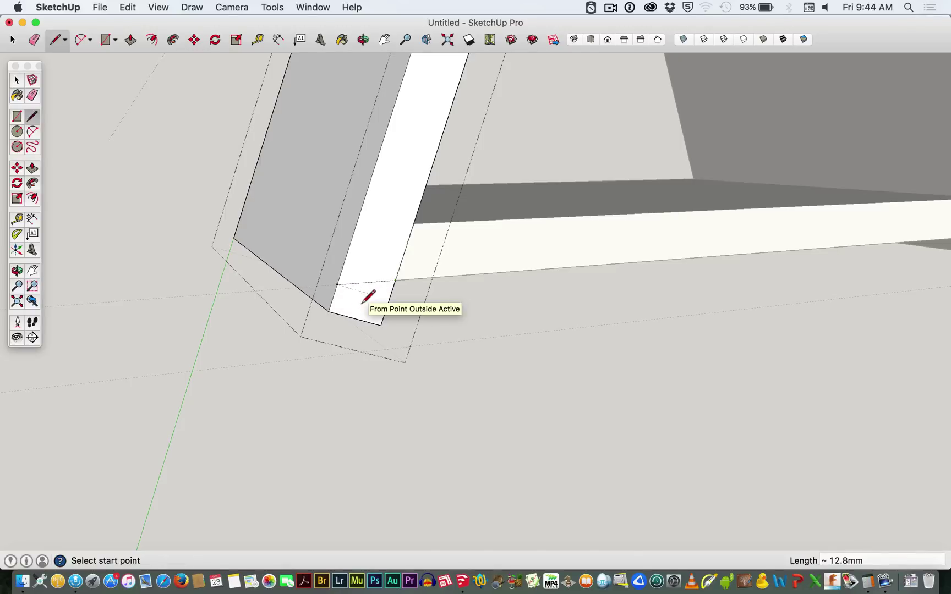
pyautogui.press('space')
pyautogui.click(127, 7)
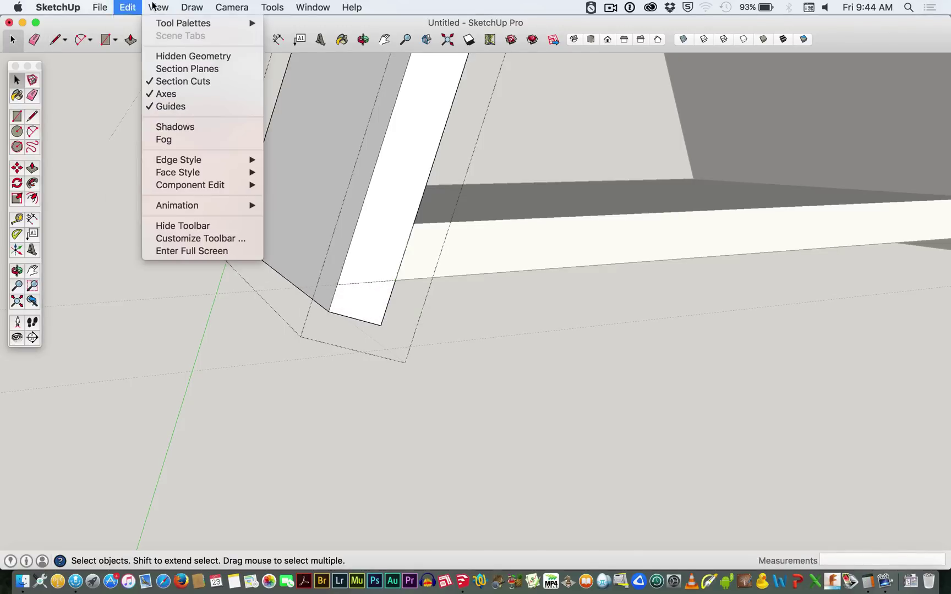
pyautogui.click(176, 106)
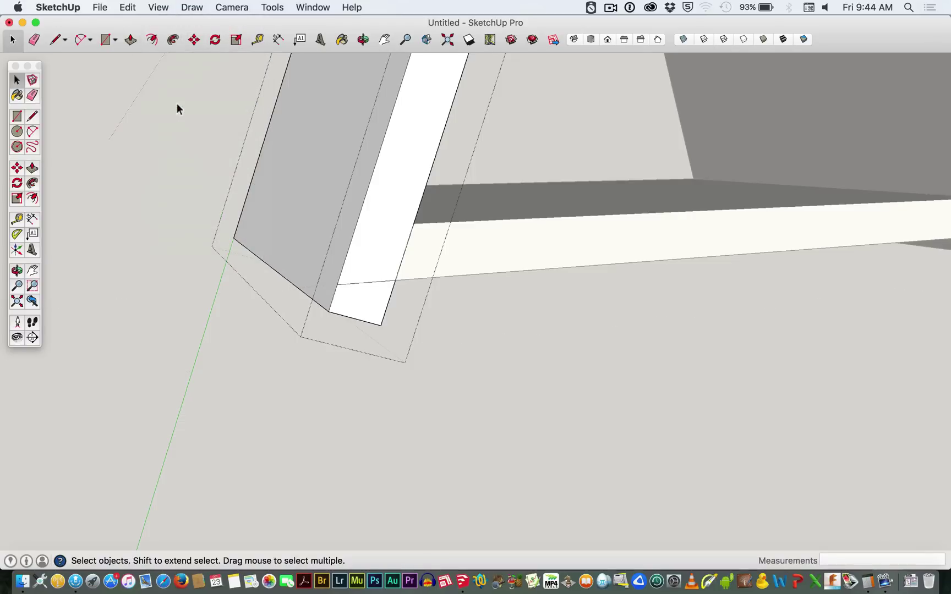
pyautogui.click(159, 7)
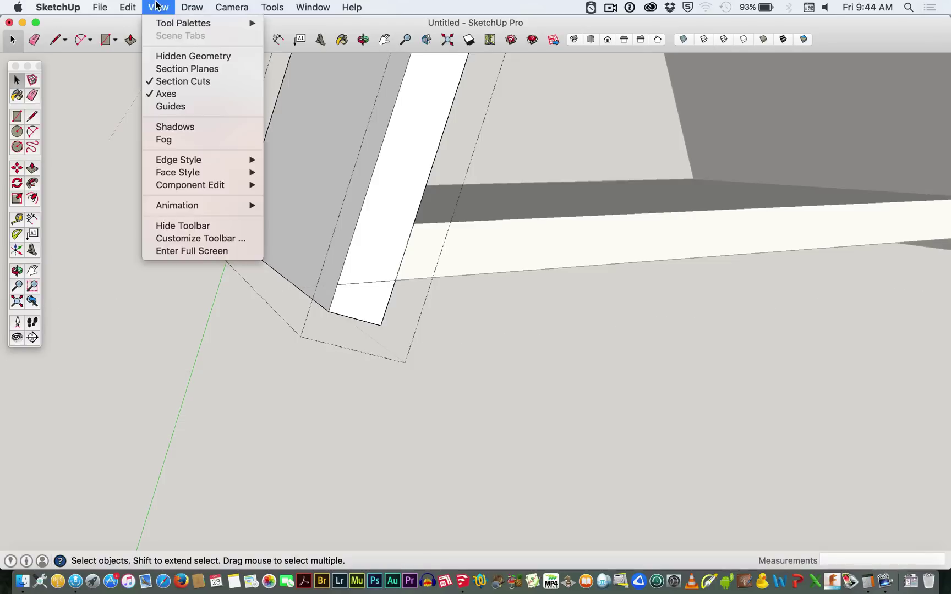
pyautogui.click(169, 107)
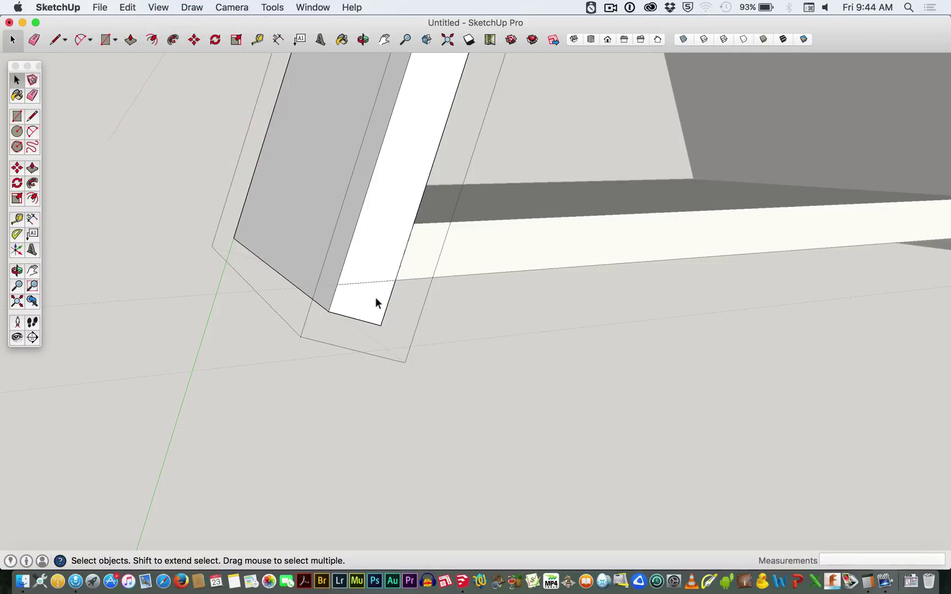
# Push the board's bottom tip face in 140.0mm to remove it, then view the whole frame
pyautogui.press('p')
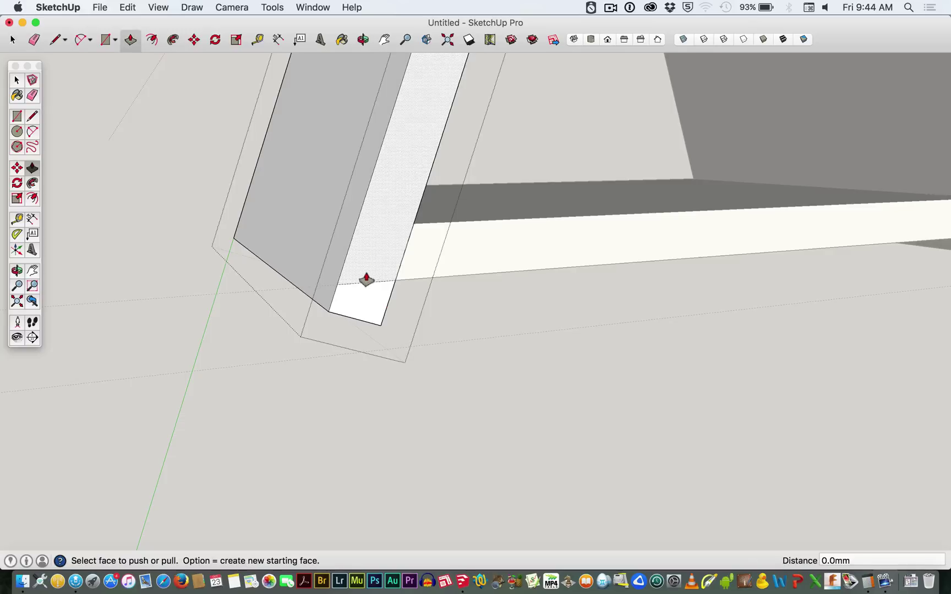
pyautogui.click(363, 307)
pyautogui.click(244, 236)
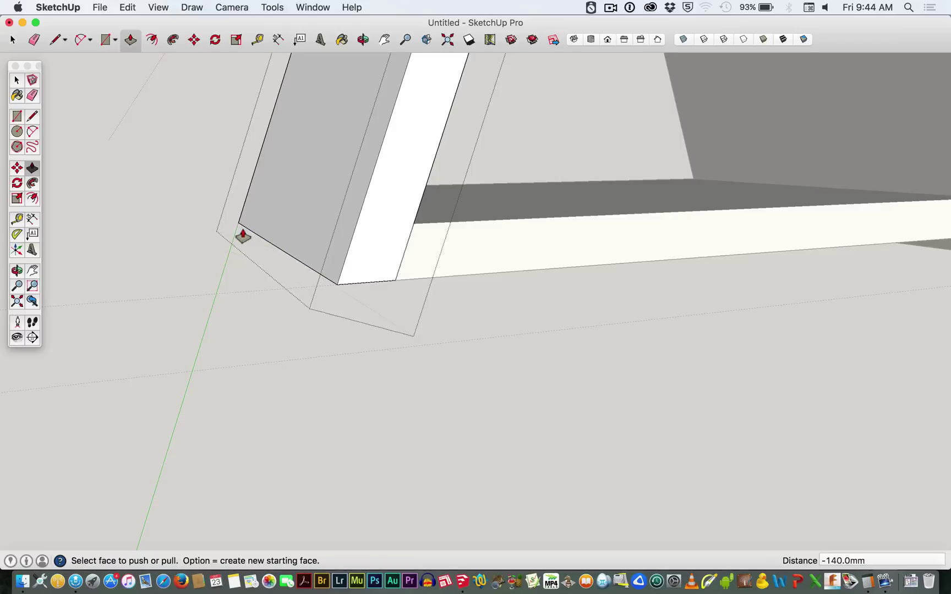
pyautogui.moveTo(482, 290); pyautogui.dragTo(548, 208, button='middle')
pyautogui.scroll(10, 509, 228)
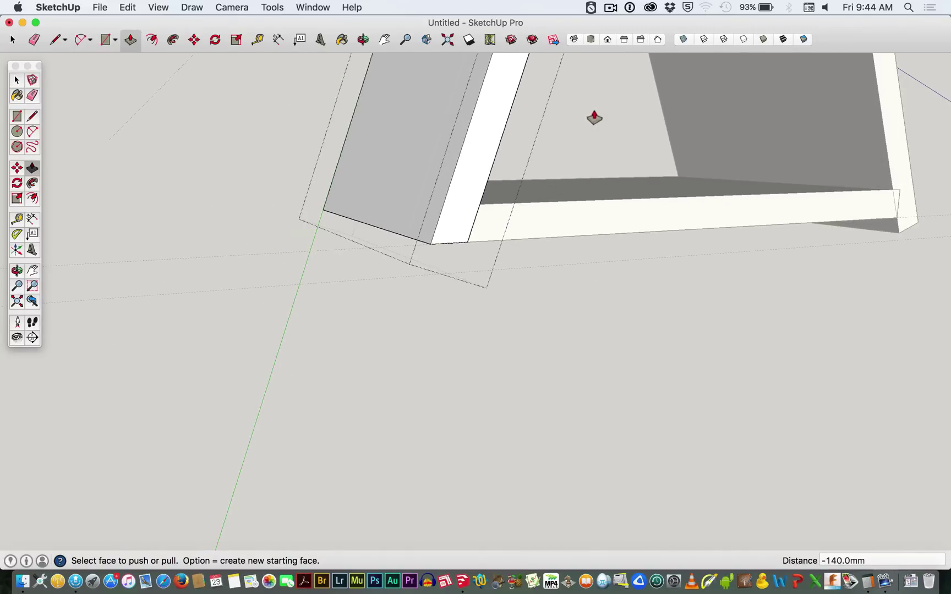
# Reposition the view and pull the left leg's top face upward
pyautogui.press('h')
pyautogui.moveTo(594, 118); pyautogui.dragTo(139, 271)
pyautogui.scroll(-5, 168, 384)
pyautogui.moveTo(142, 379); pyautogui.dragTo(282, 367)
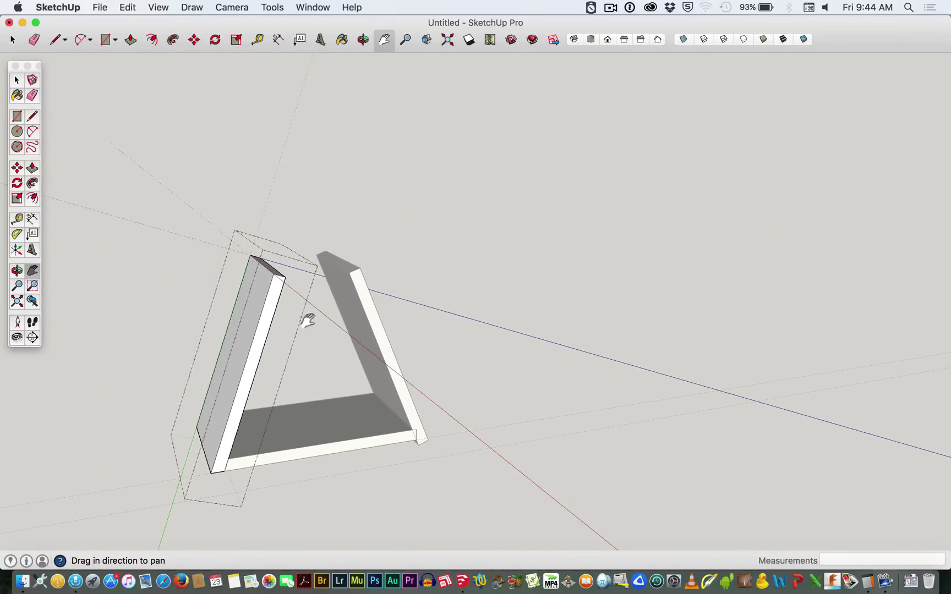
pyautogui.scroll(4, 301, 318)
pyautogui.scroll(-3, 314, 282)
pyautogui.press('space')
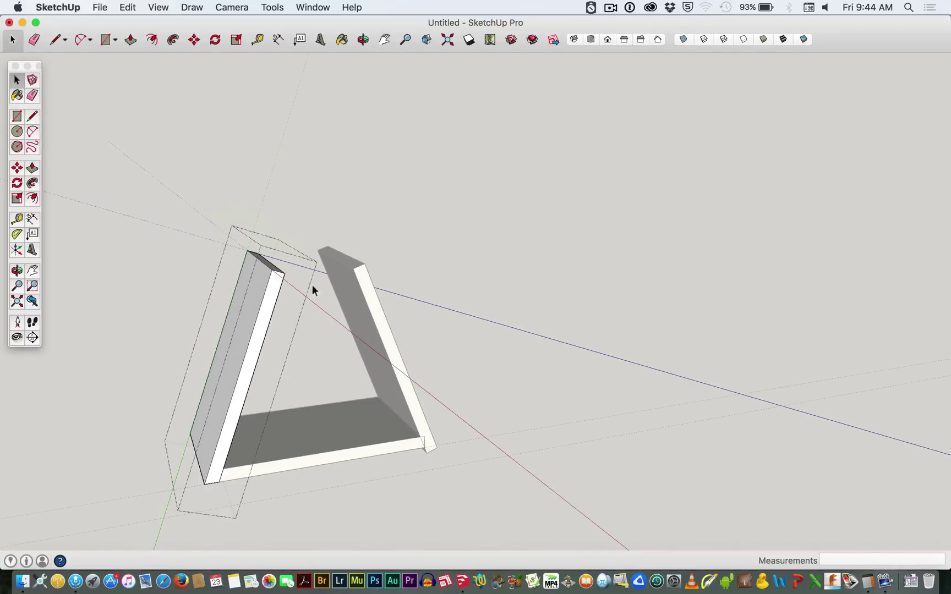
pyautogui.moveTo(297, 250); pyautogui.dragTo(273, 250, button='middle')
pyautogui.press('p')
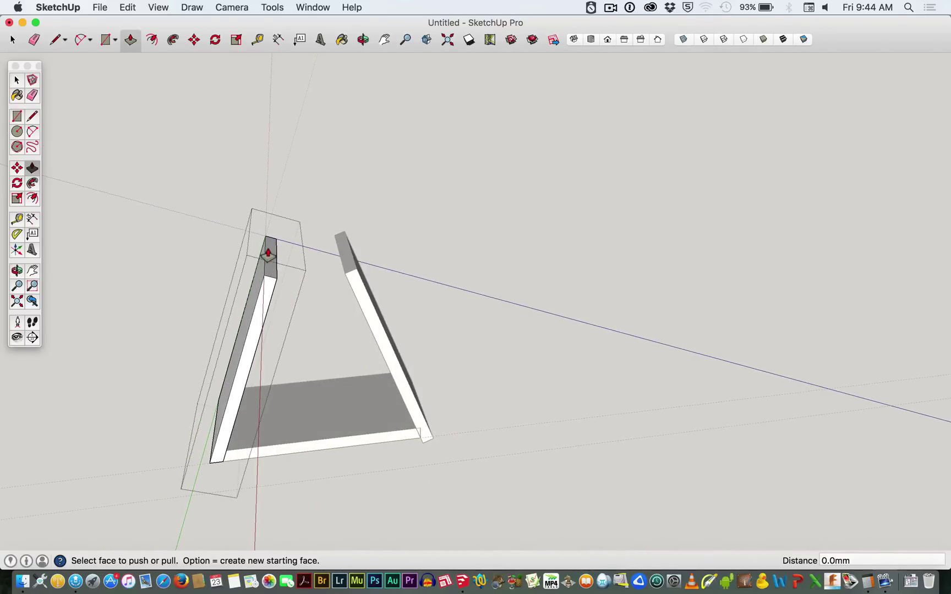
pyautogui.moveTo(270, 248); pyautogui.dragTo(386, 110)
pyautogui.press('space')
# Inside the right leg's group, pull its top face up 151.6mm
pyautogui.doubleClick(342, 248)
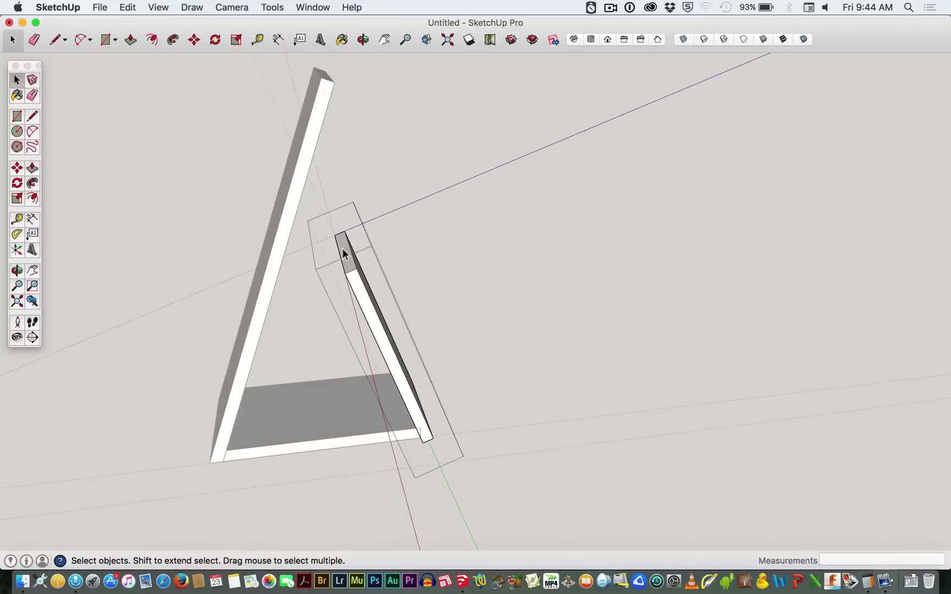
pyautogui.press('p')
pyautogui.moveTo(342, 246); pyautogui.dragTo(244, 127)
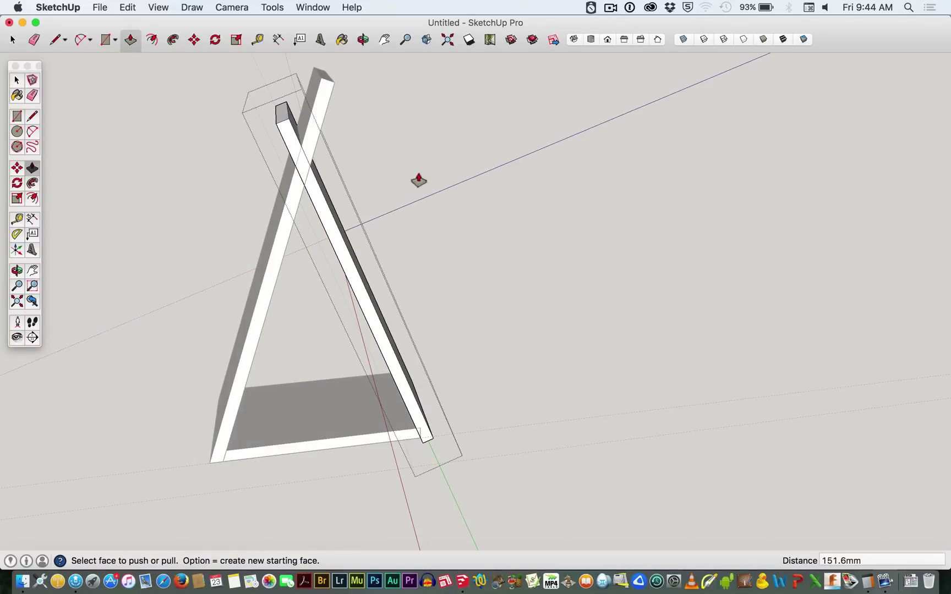
pyautogui.press('space')
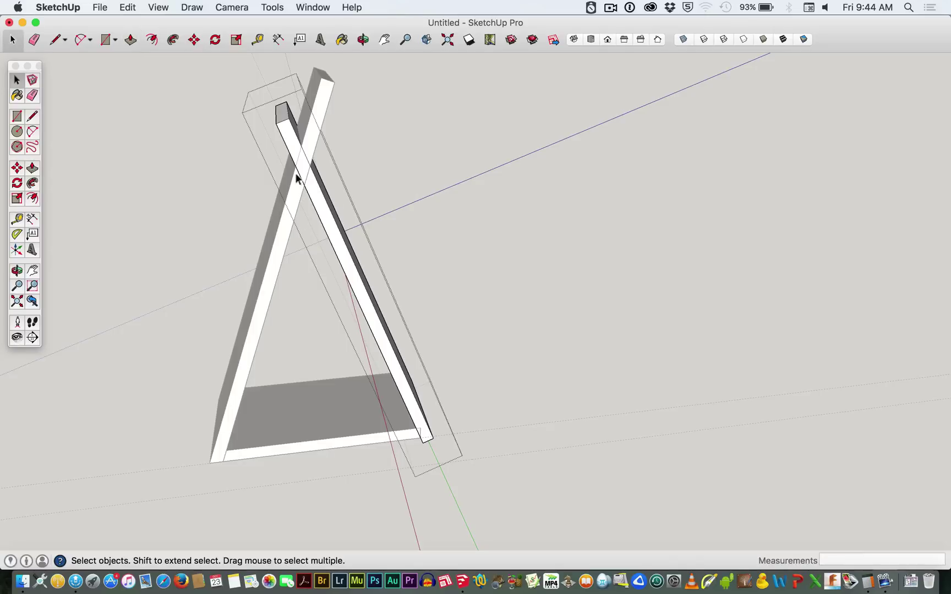
# Centre the crossing legs and draw a line between their two edge intersections
pyautogui.scroll(5, 296, 177)
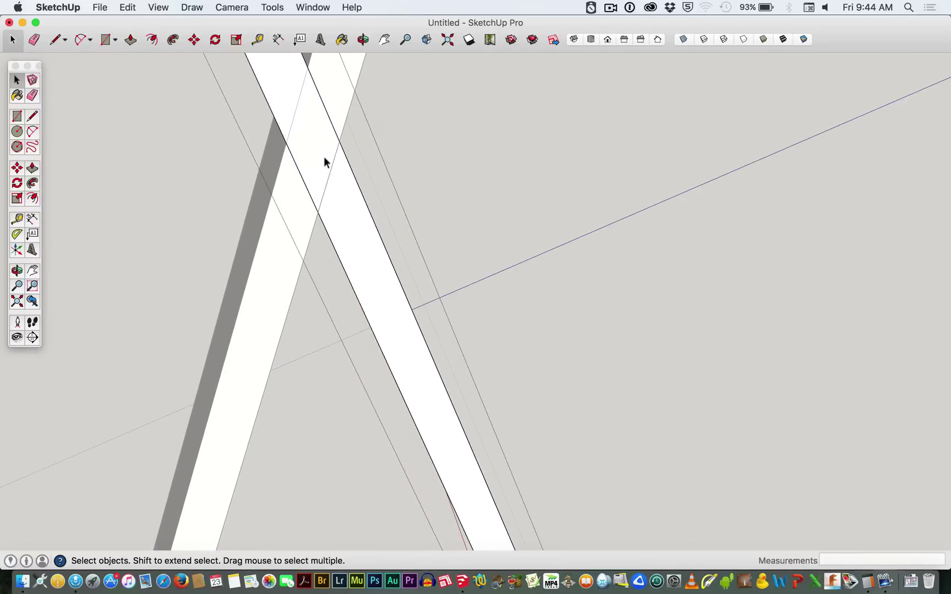
pyautogui.press('h')
pyautogui.moveTo(325, 156); pyautogui.dragTo(333, 218)
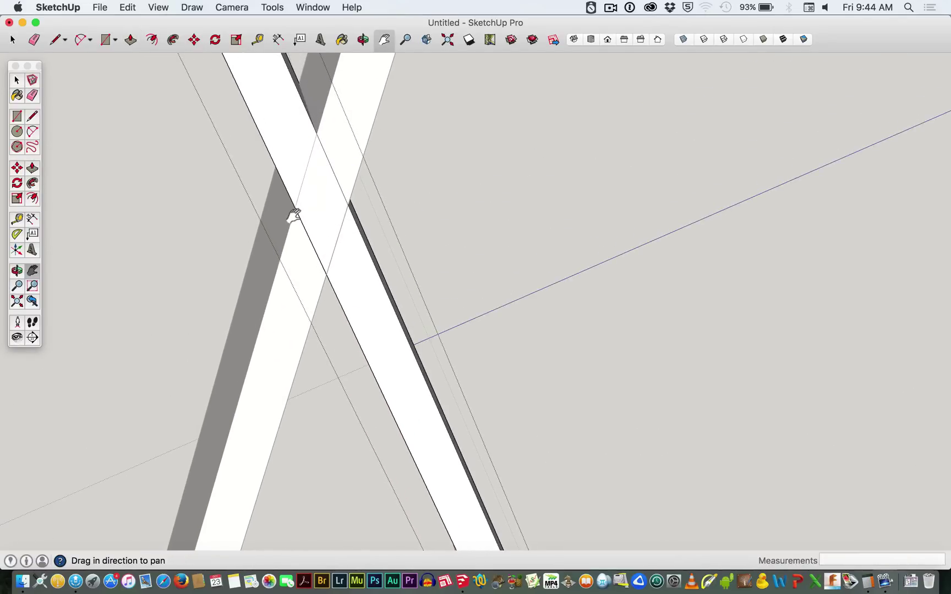
pyautogui.press('l')
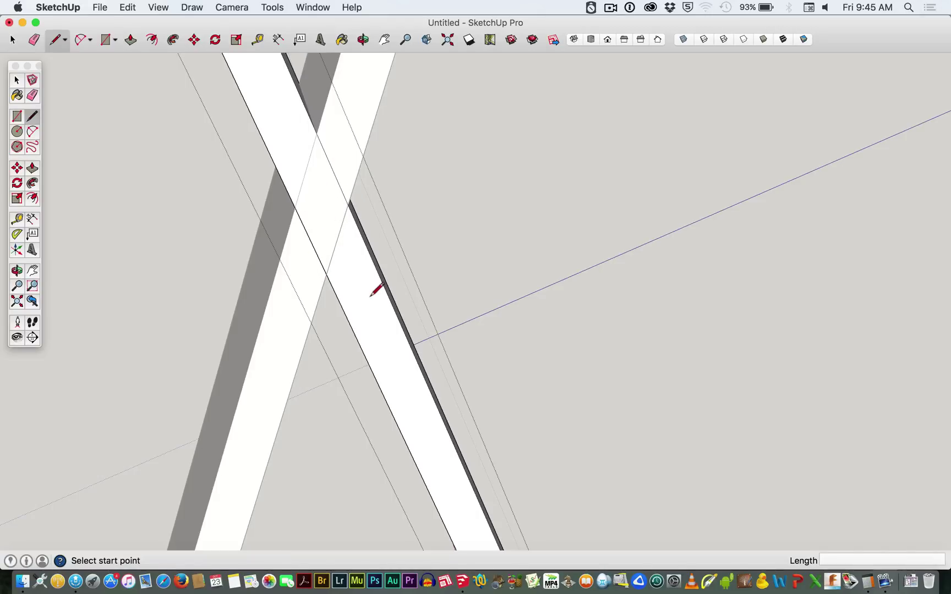
pyautogui.click(323, 277)
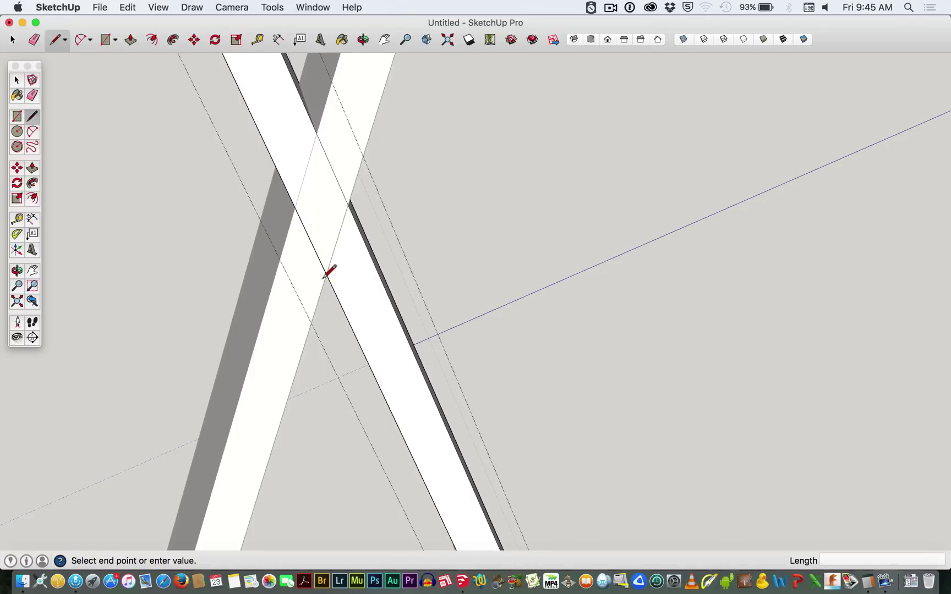
pyautogui.click(318, 135)
pyautogui.press('space')
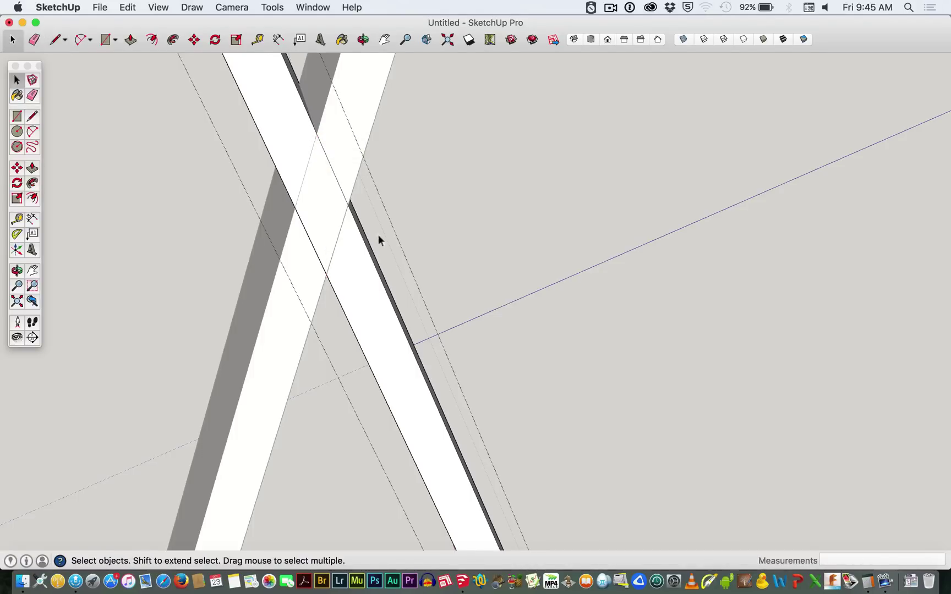
# Redraw the intersection line inside the right-leaning leg and undo the stray line drawn outside the group
pyautogui.doubleClick(360, 296)
pyautogui.press('l')
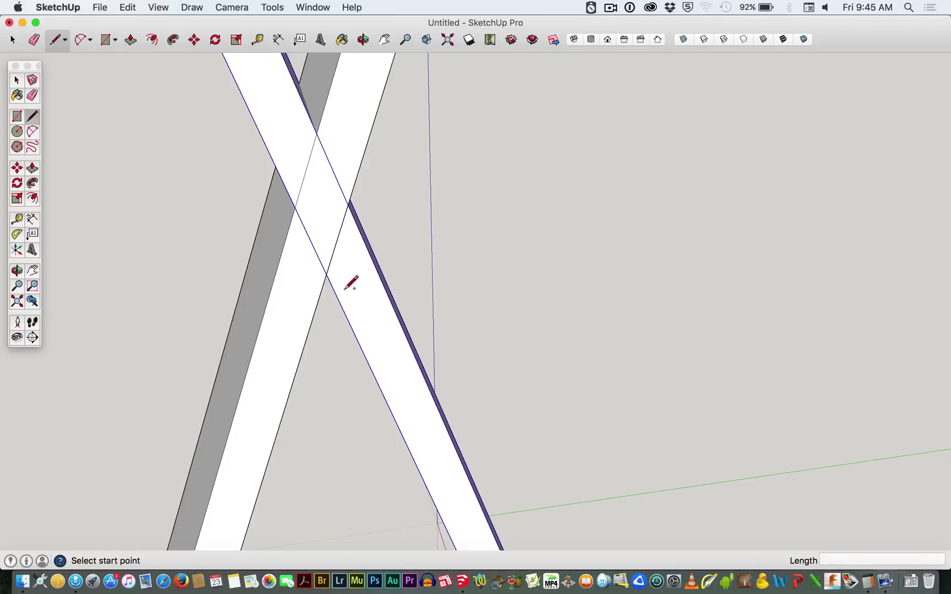
pyautogui.click(325, 273)
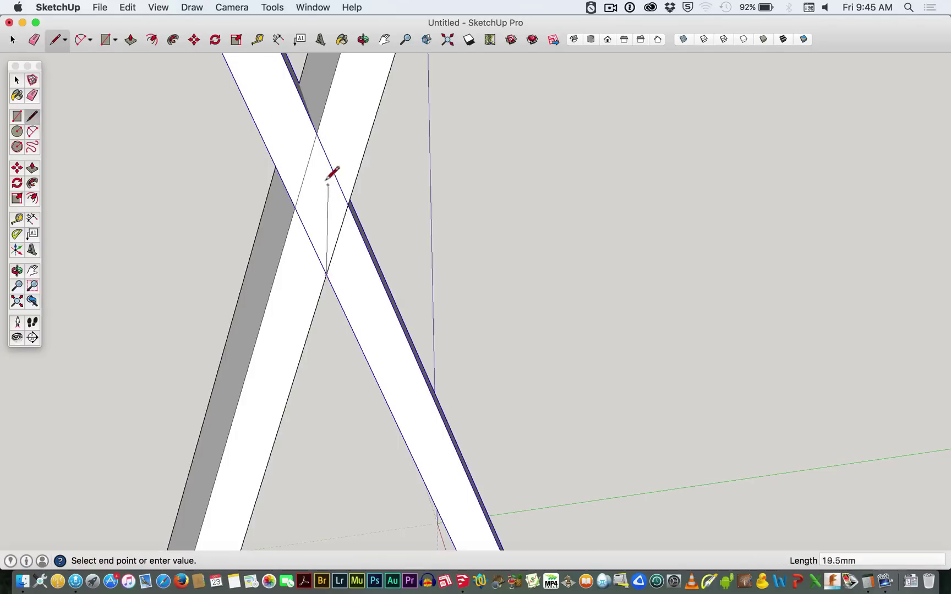
pyautogui.click(317, 135)
pyautogui.press('space')
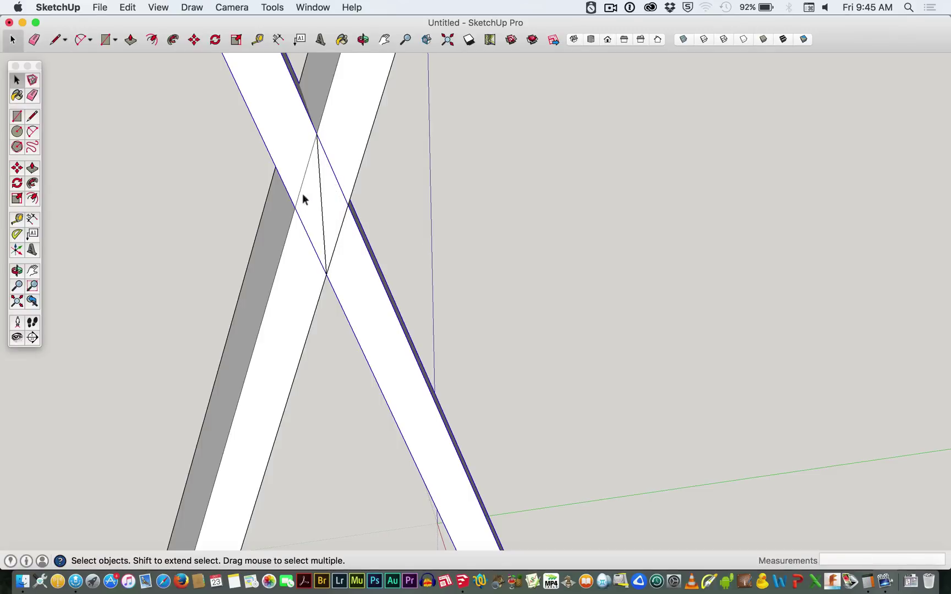
pyautogui.press('p')
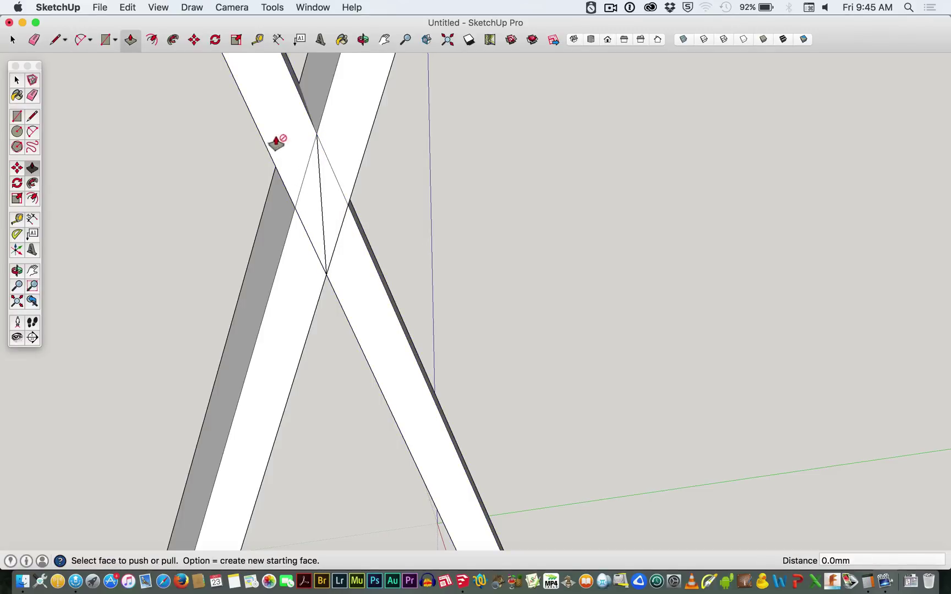
pyautogui.press('space')
pyautogui.doubleClick(290, 158)
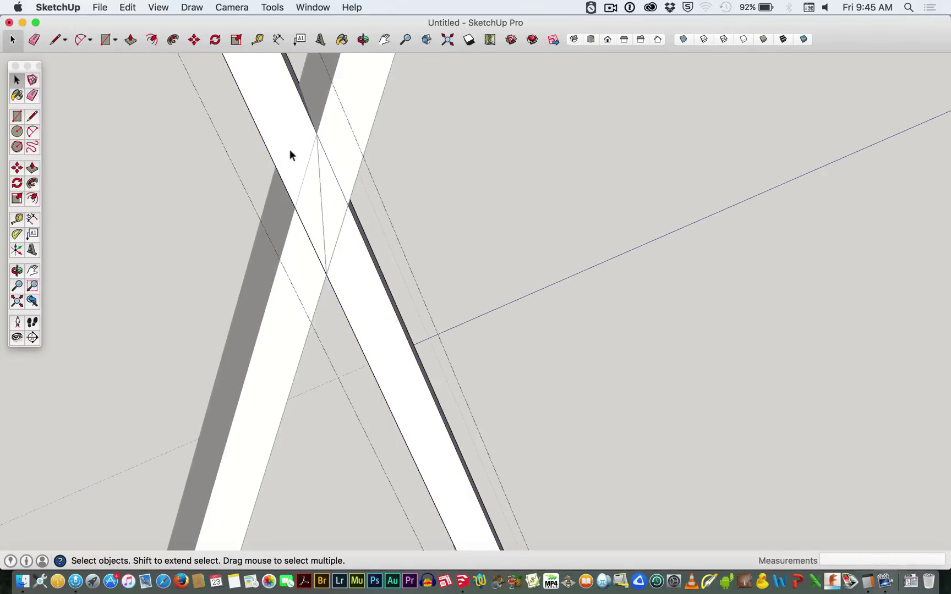
pyautogui.press('p')
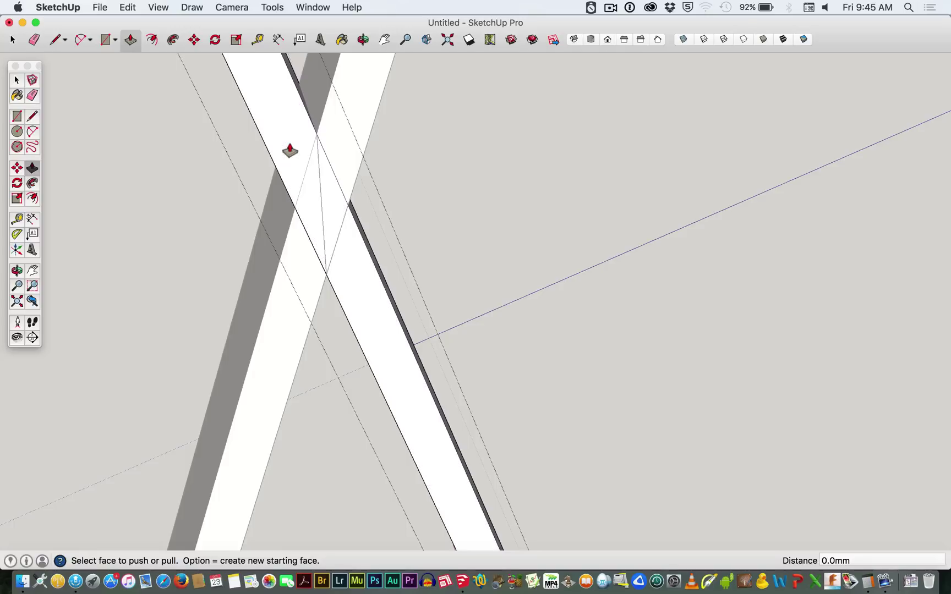
pyautogui.press('super+z')
pyautogui.press('space')
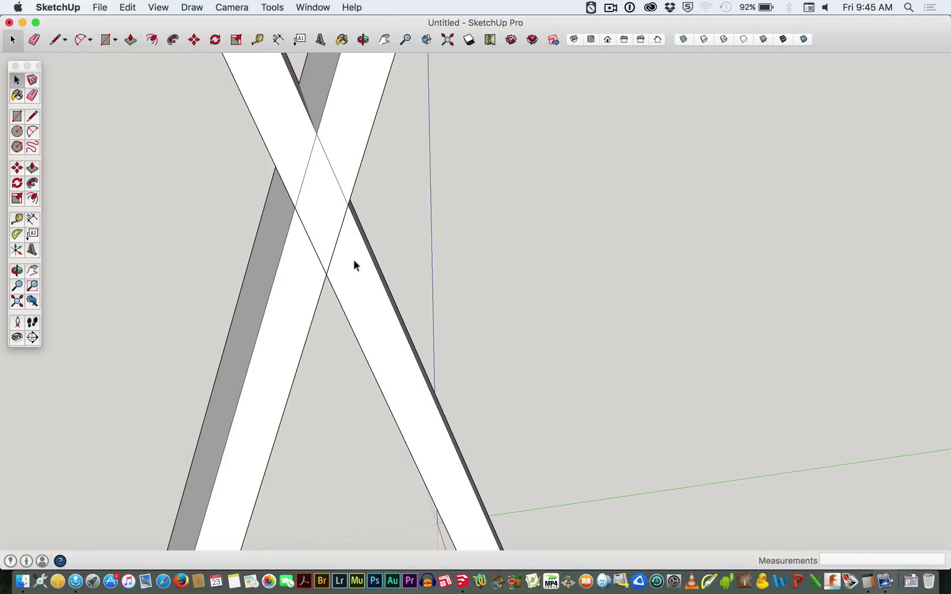
# Inside the board group, draw the mitre line from the upper to the lower intersection
pyautogui.doubleClick(354, 260)
pyautogui.press('l')
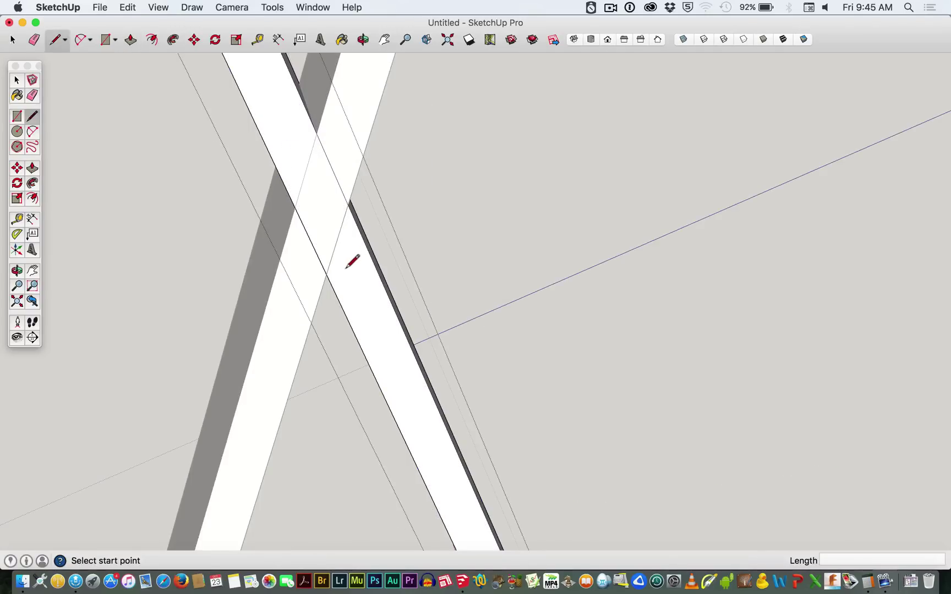
pyautogui.click(326, 274)
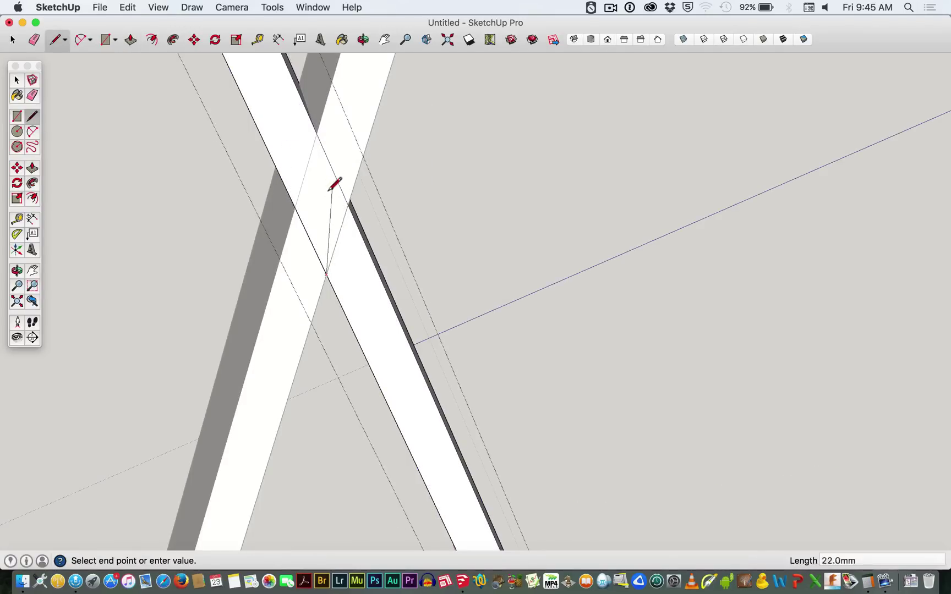
pyautogui.click(318, 135)
pyautogui.press('p')
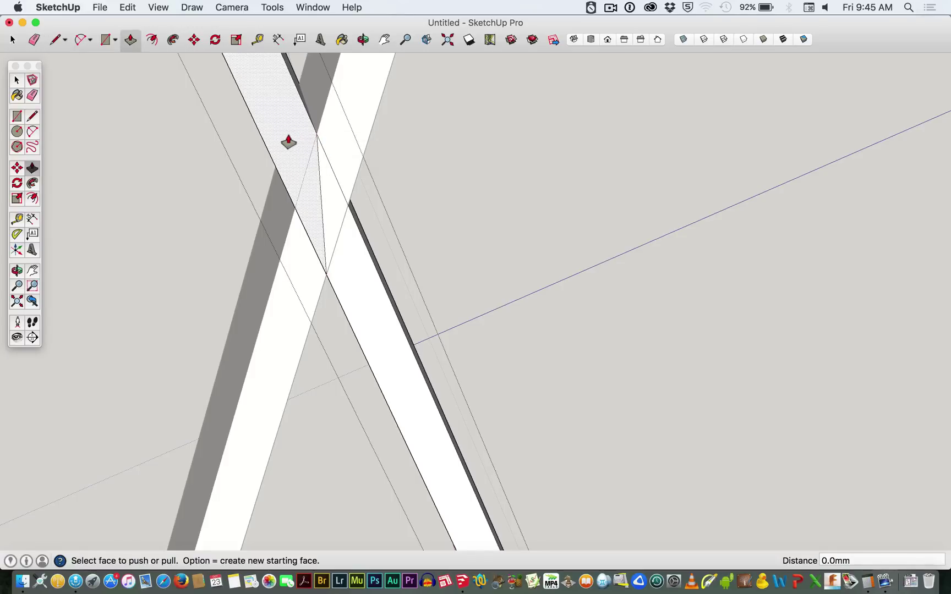
# Push the first board's overhanging end face back to the mitre line
pyautogui.moveTo(249, 168); pyautogui.dragTo(301, 97, button='middle')
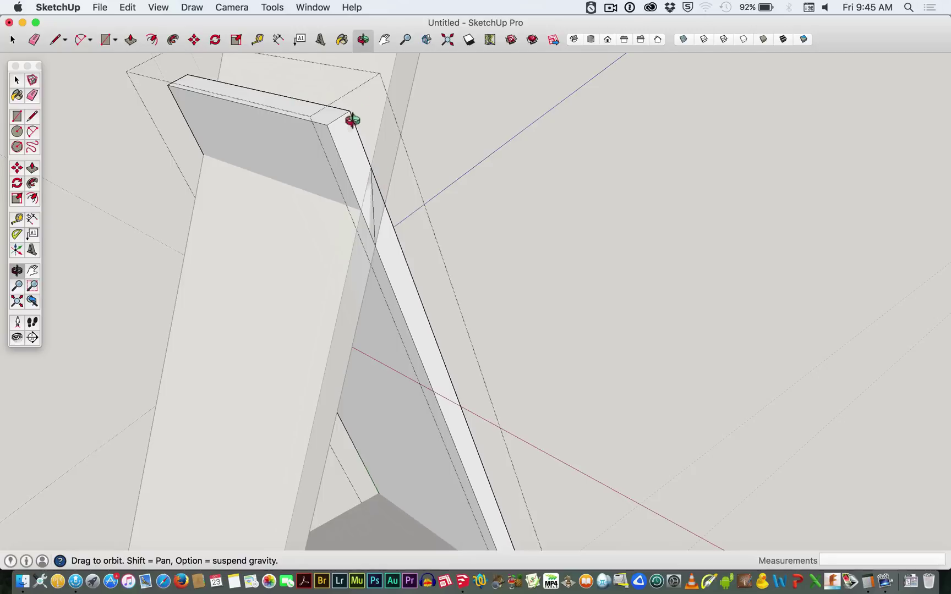
pyautogui.moveTo(350, 148); pyautogui.dragTo(353, 151, button='middle')
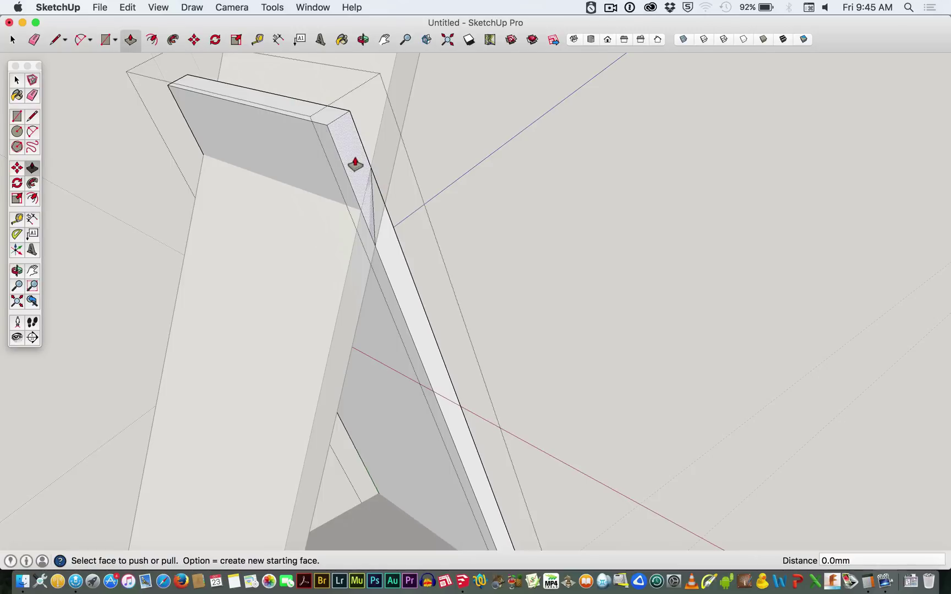
pyautogui.moveTo(352, 151); pyautogui.dragTo(188, 119)
pyautogui.moveTo(488, 179); pyautogui.dragTo(204, 220, button='middle')
pyautogui.press('space')
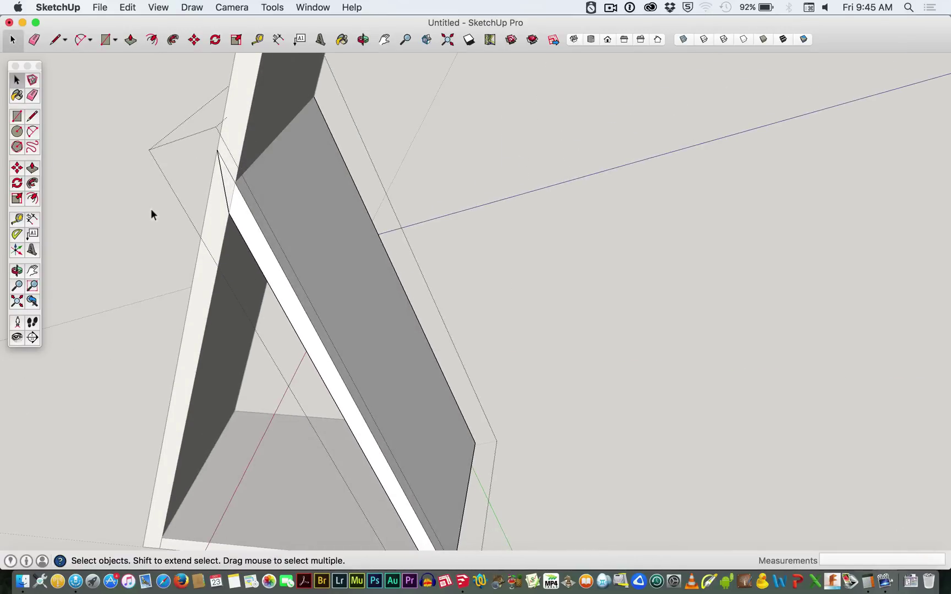
# In the other board group, draw the mitre line and push its overhang away 140mm
pyautogui.doubleClick(212, 199)
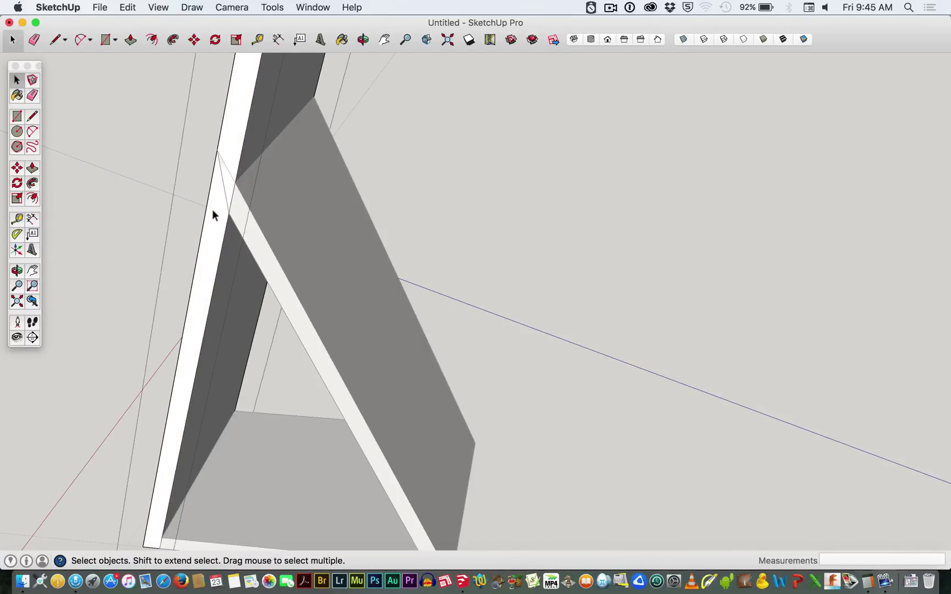
pyautogui.press('l')
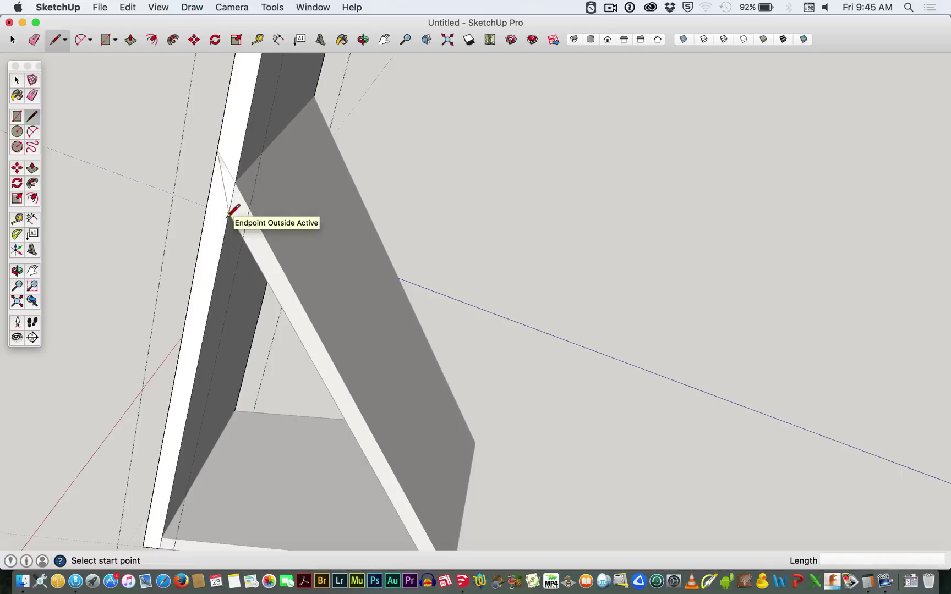
pyautogui.click(228, 213)
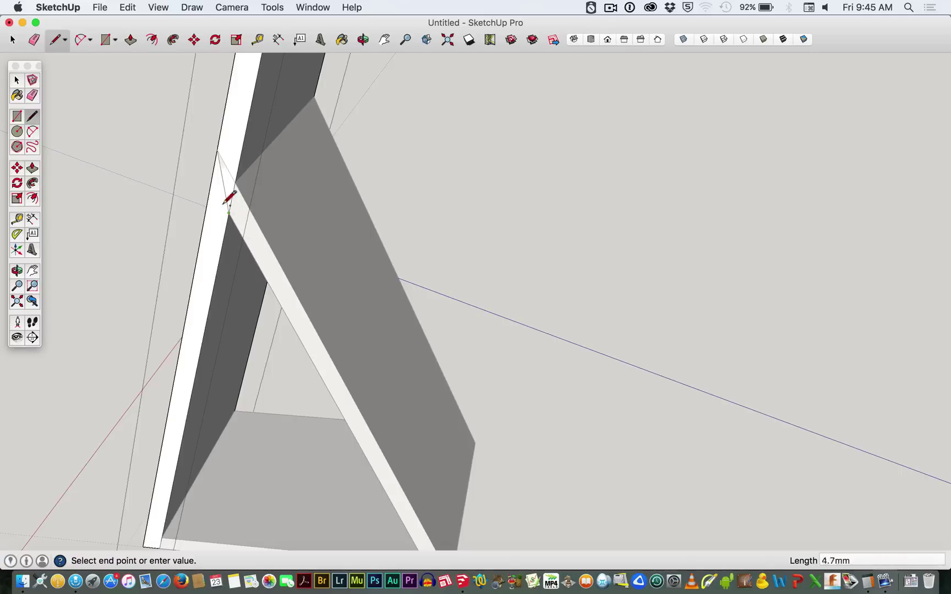
pyautogui.click(217, 151)
pyautogui.press('space')
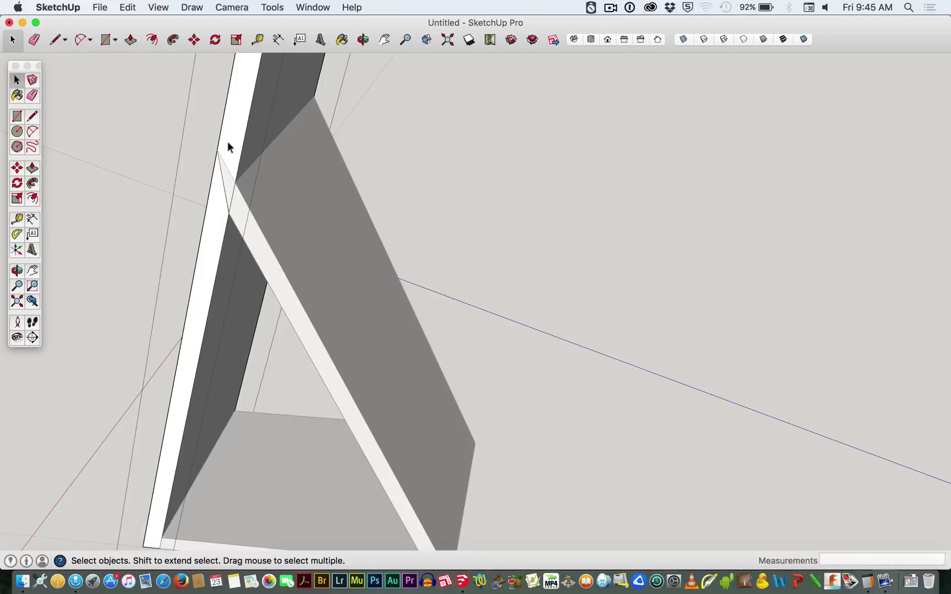
pyautogui.click(228, 146)
pyautogui.press('p')
pyautogui.click(229, 144)
pyautogui.press('Escape')
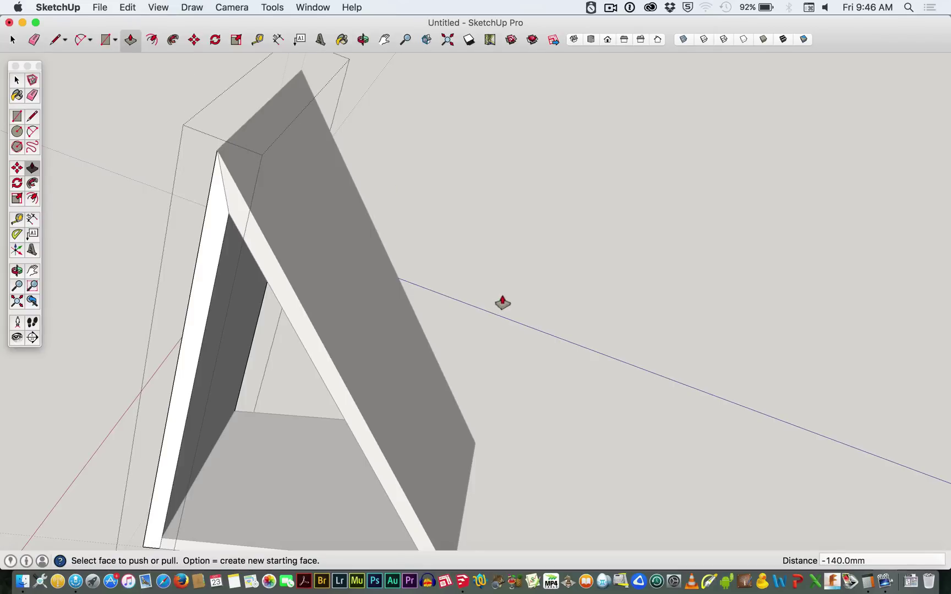
pyautogui.press('space')
pyautogui.moveTo(182, 314); pyautogui.dragTo(317, 240, button='middle')
pyautogui.scroll(-5, 321, 297)
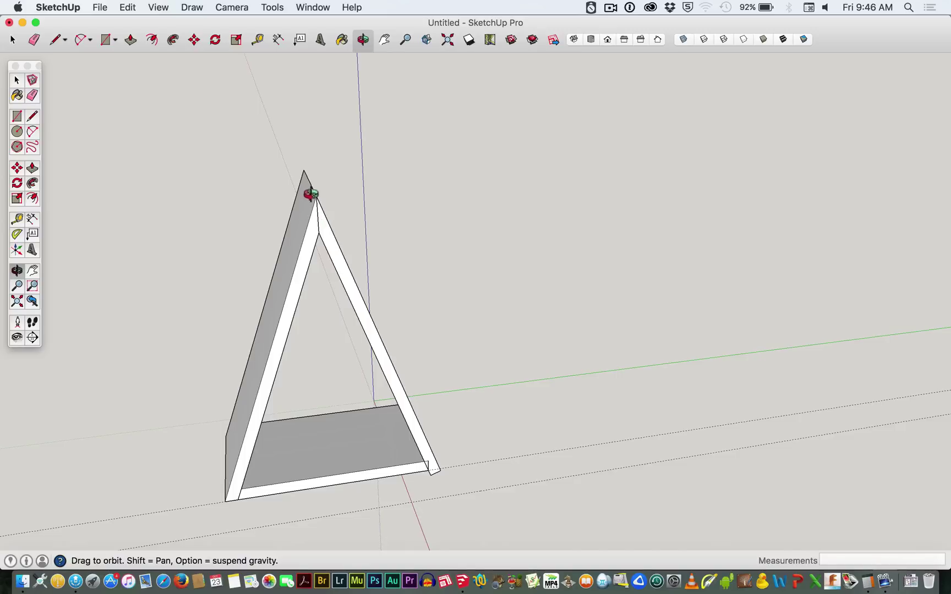
pyautogui.scroll(3, 344, 274)
pyautogui.scroll(2, 344, 274)
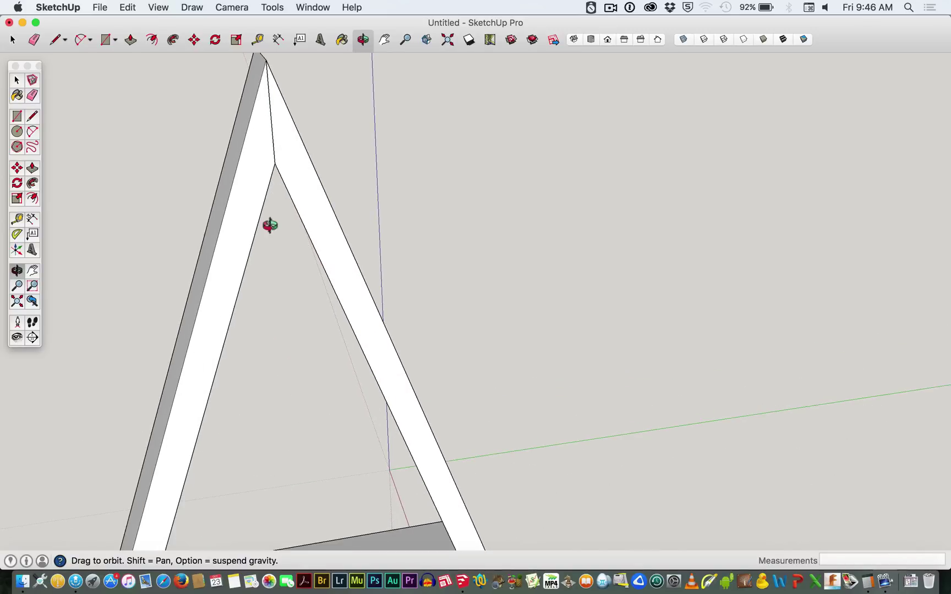
pyautogui.scroll(-4, 318, 337)
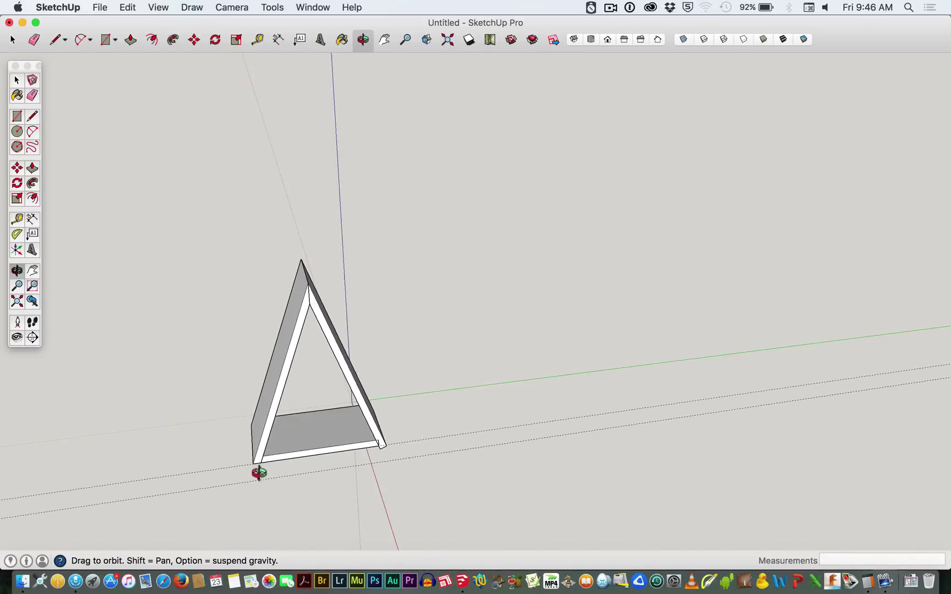
pyautogui.scroll(3, 259, 467)
pyautogui.scroll(2, 260, 467)
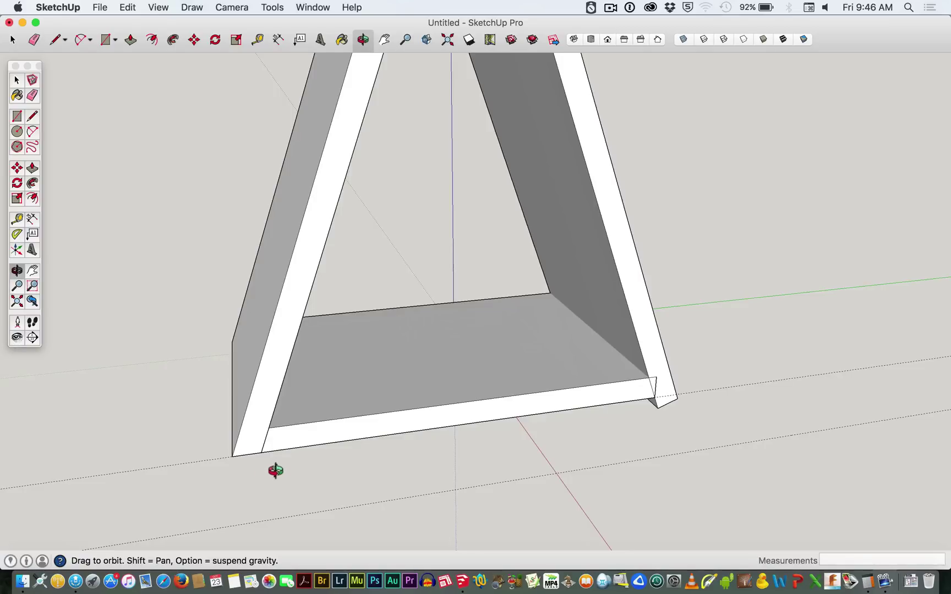
pyautogui.scroll(3, 258, 452)
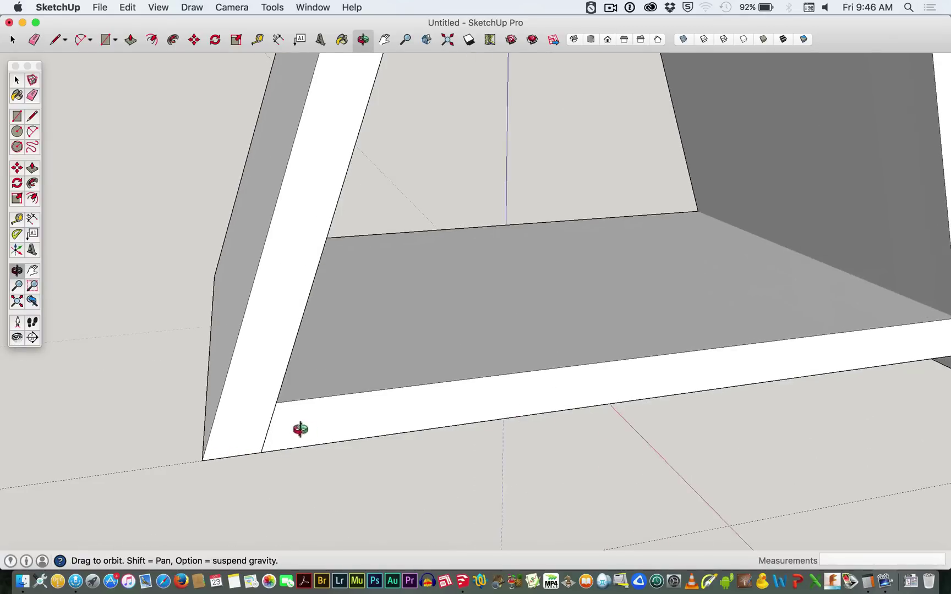
pyautogui.press('space')
pyautogui.click(332, 422)
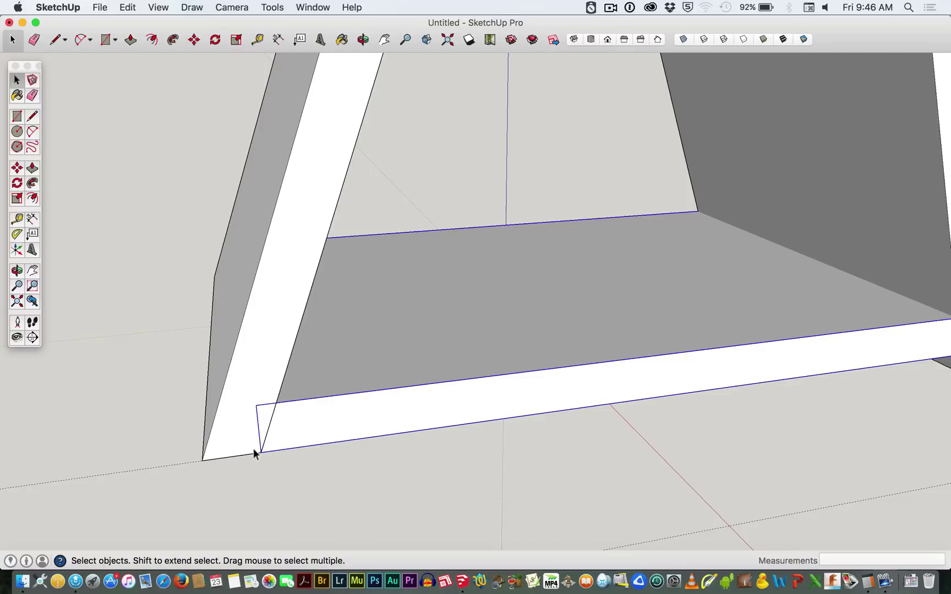
# Place a 70° protractor guide from the leg's bottom endpoint through the inner corner, aligned to the bottom edge
pyautogui.keyDown('shift'); pyautogui.click(294, 428); pyautogui.keyUp('shift')
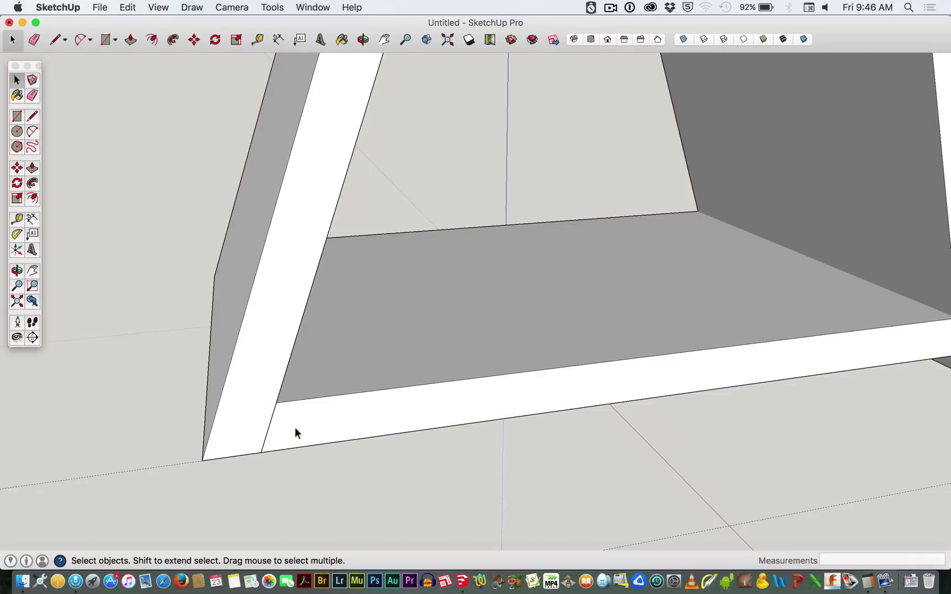
pyautogui.click(18, 235)
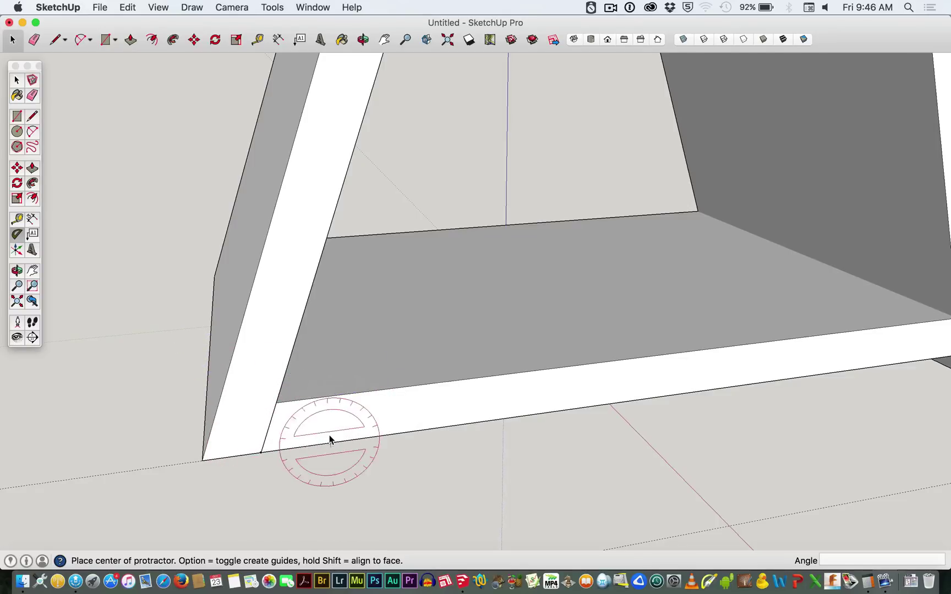
pyautogui.click(263, 453)
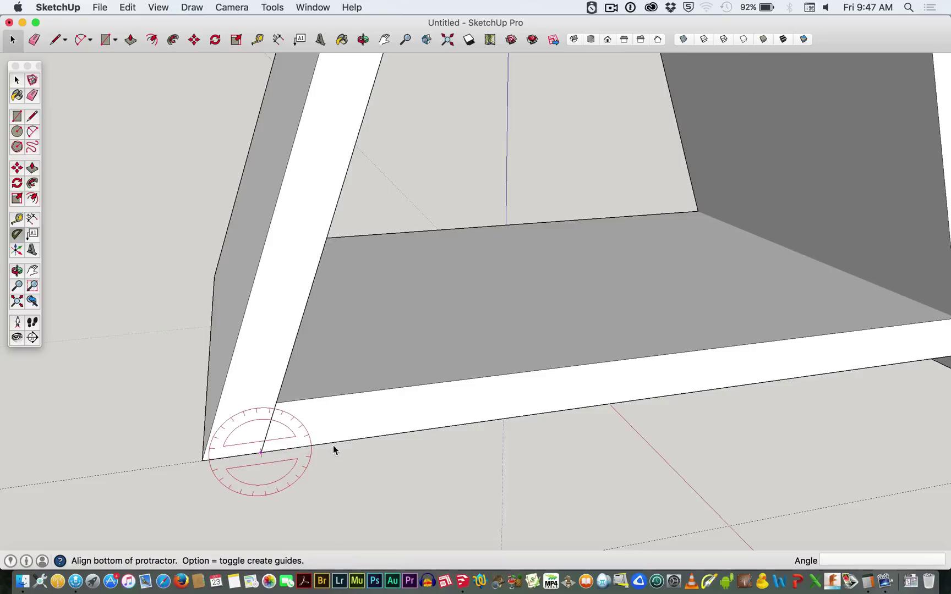
pyautogui.click(362, 438)
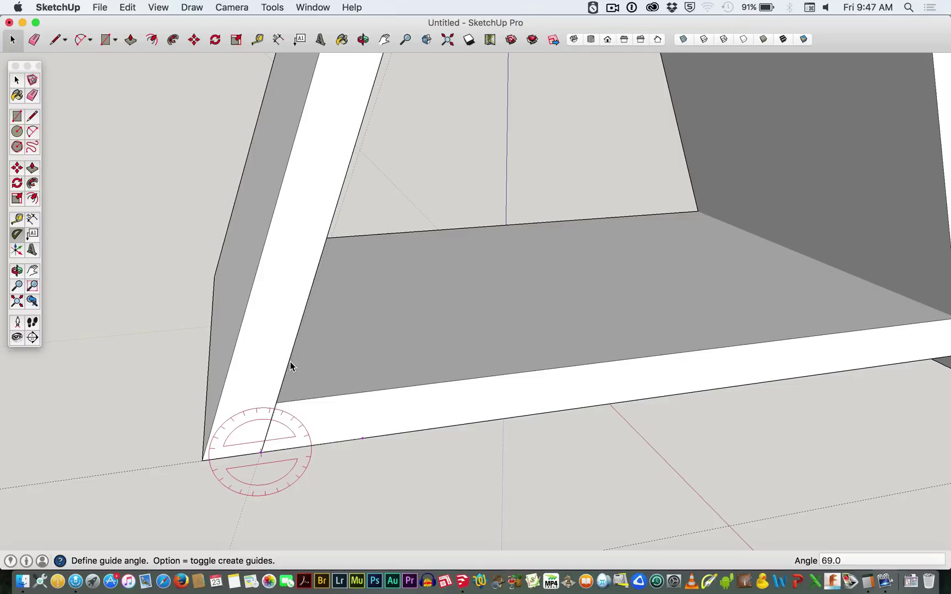
pyautogui.click(277, 405)
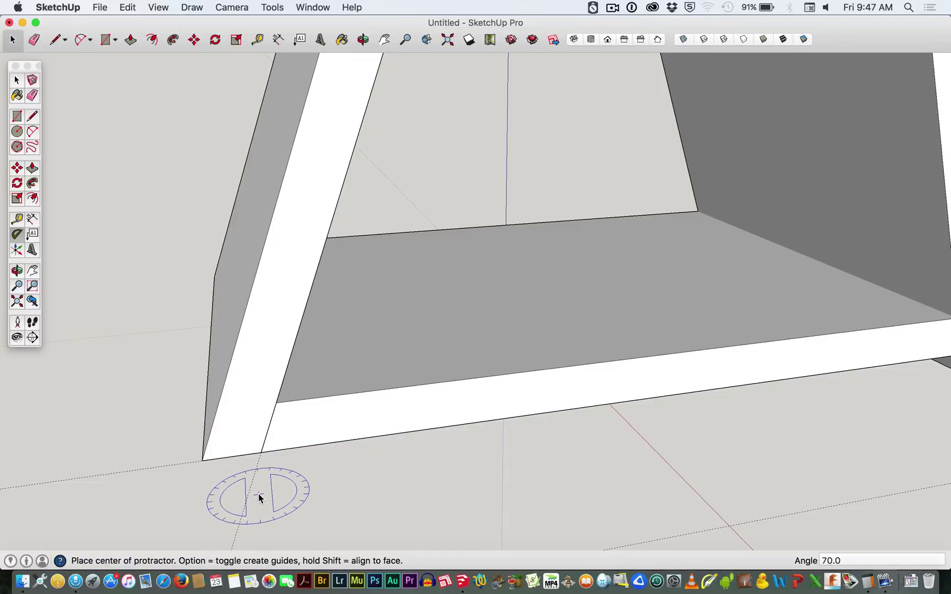
pyautogui.press('space')
# Hide the slanted leg group, then undo to bring it back into view
pyautogui.click(241, 438)
pyautogui.rightClick(241, 440)
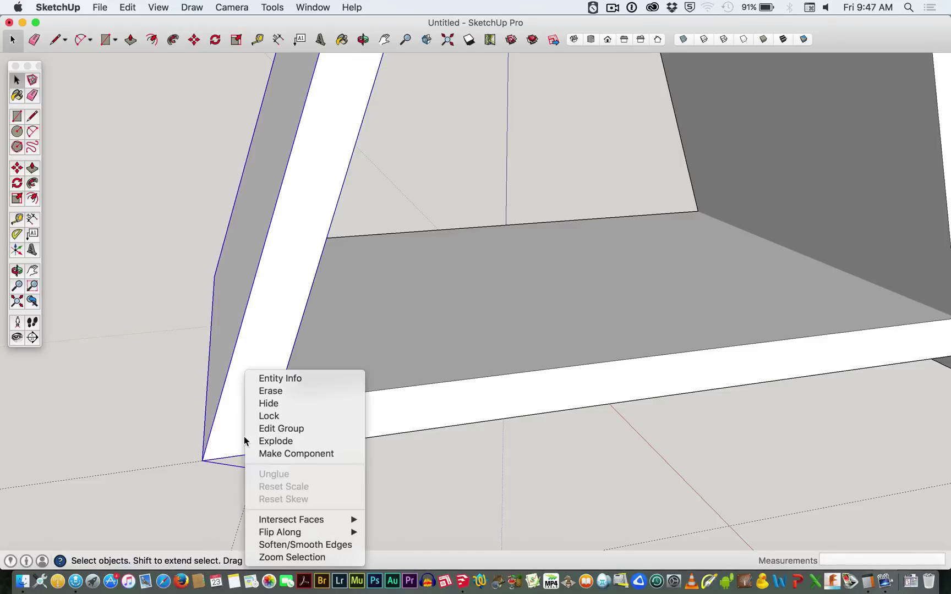
pyautogui.click(271, 404)
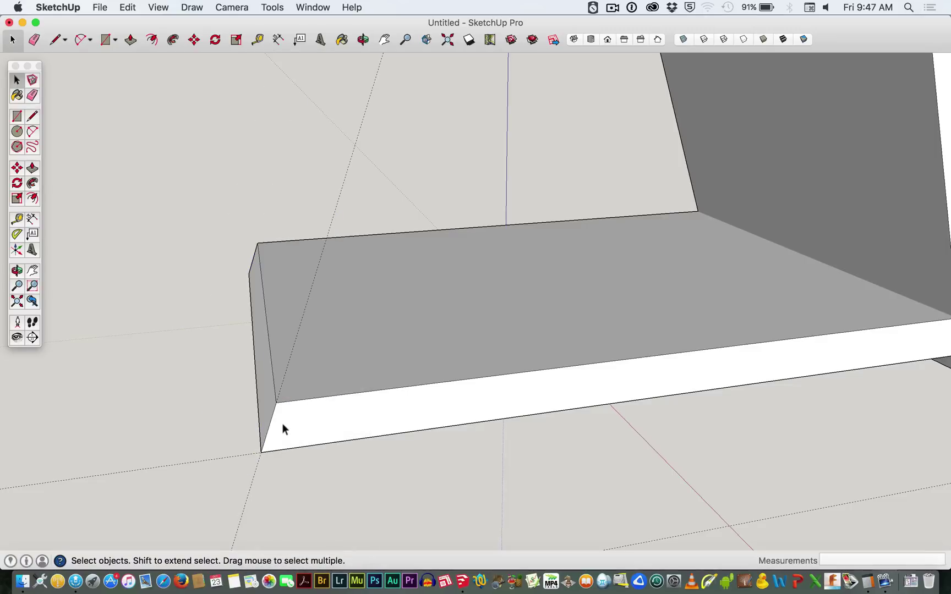
pyautogui.press('super+z')
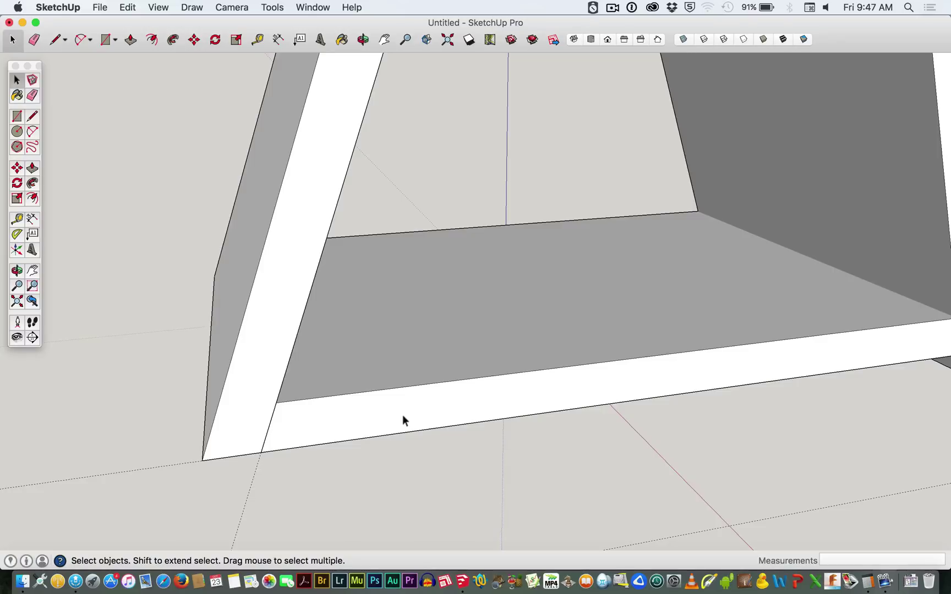
# Draw an angled line across the bottom board's front face from its lower to upper edge
pyautogui.press('l')
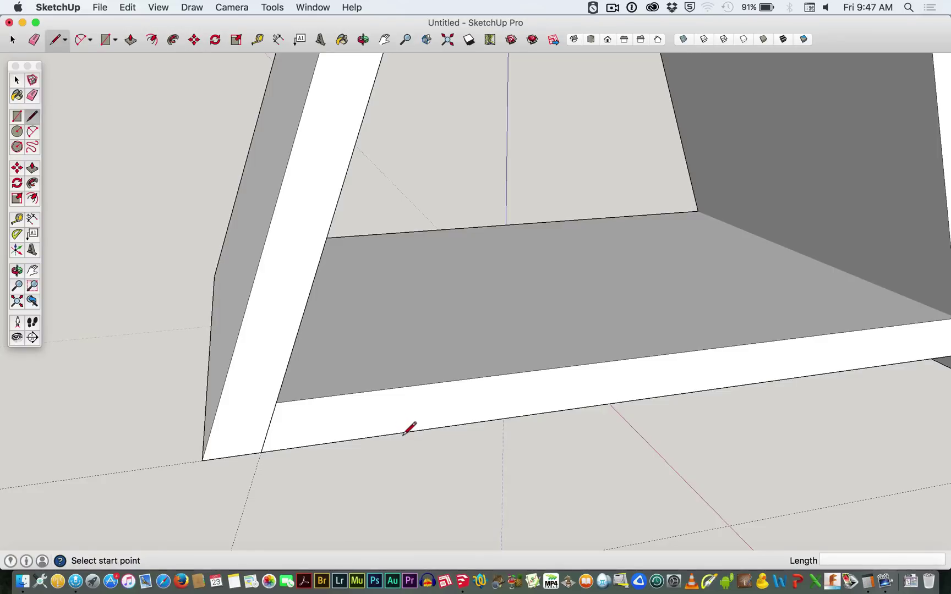
pyautogui.click(407, 433)
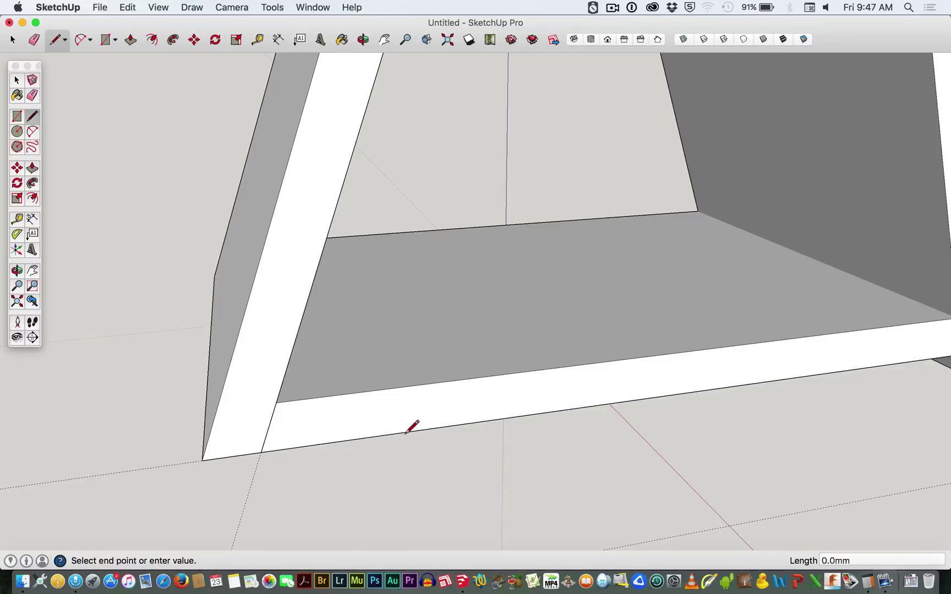
pyautogui.click(441, 383)
pyautogui.press('space')
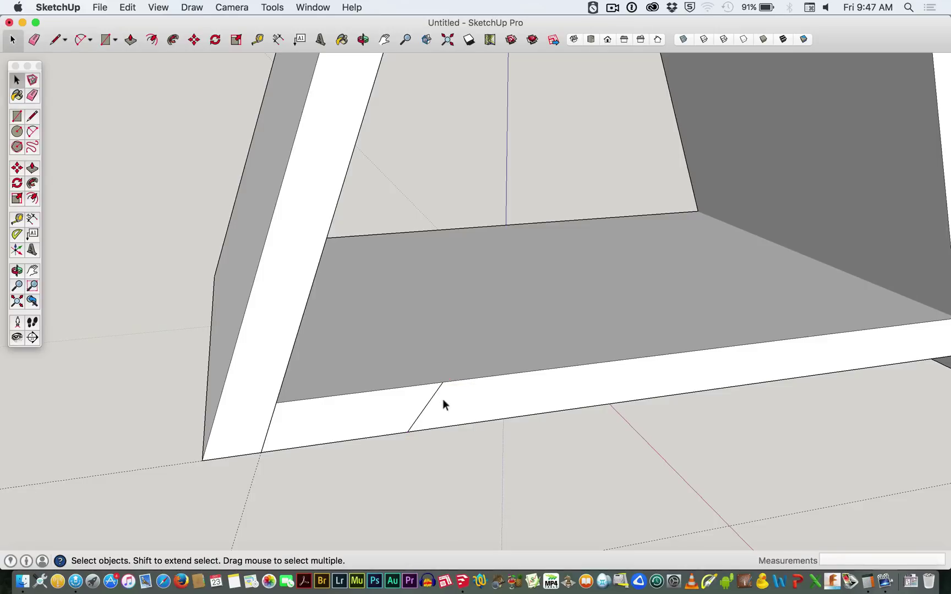
pyautogui.click(270, 8)
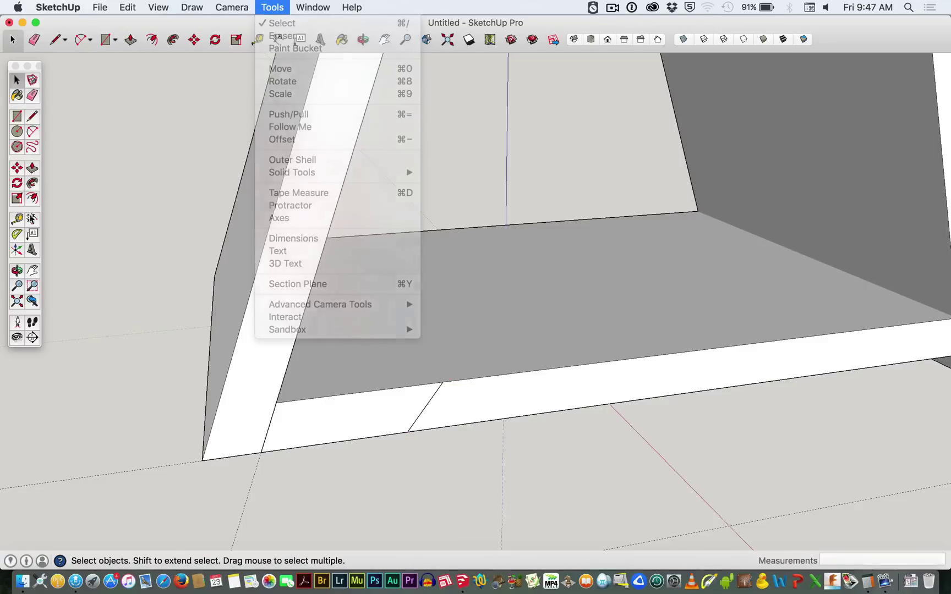
pyautogui.click(16, 234)
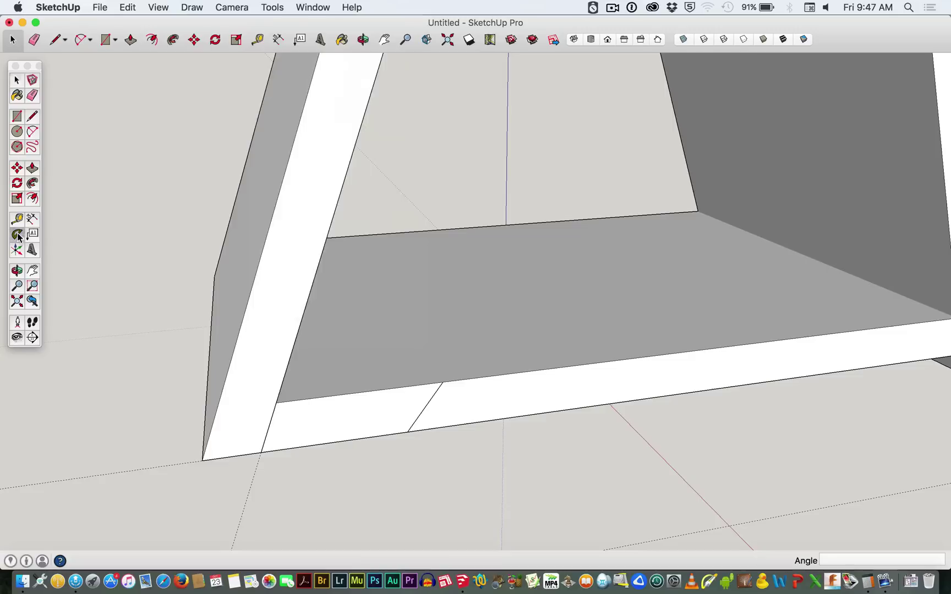
pyautogui.click(407, 432)
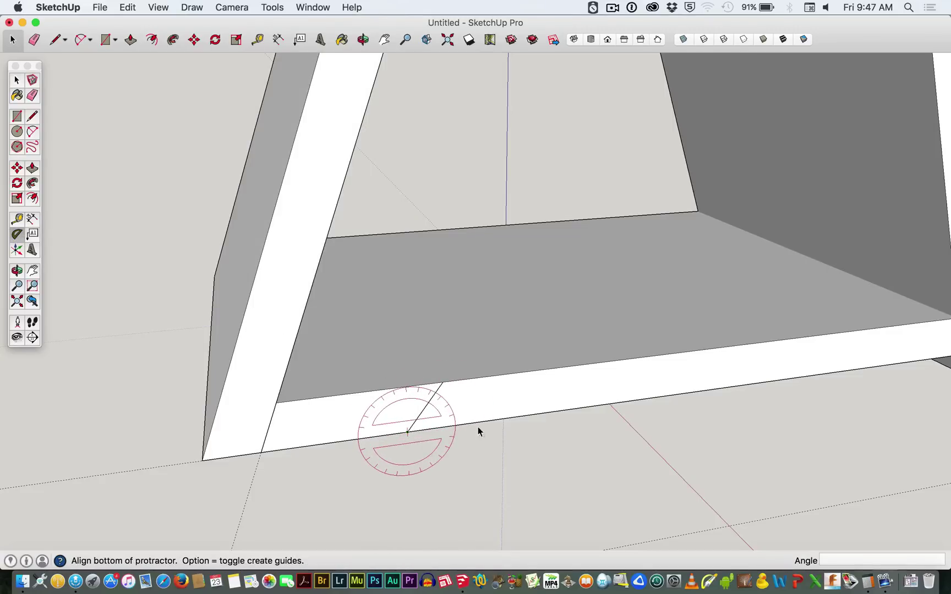
pyautogui.click(530, 416)
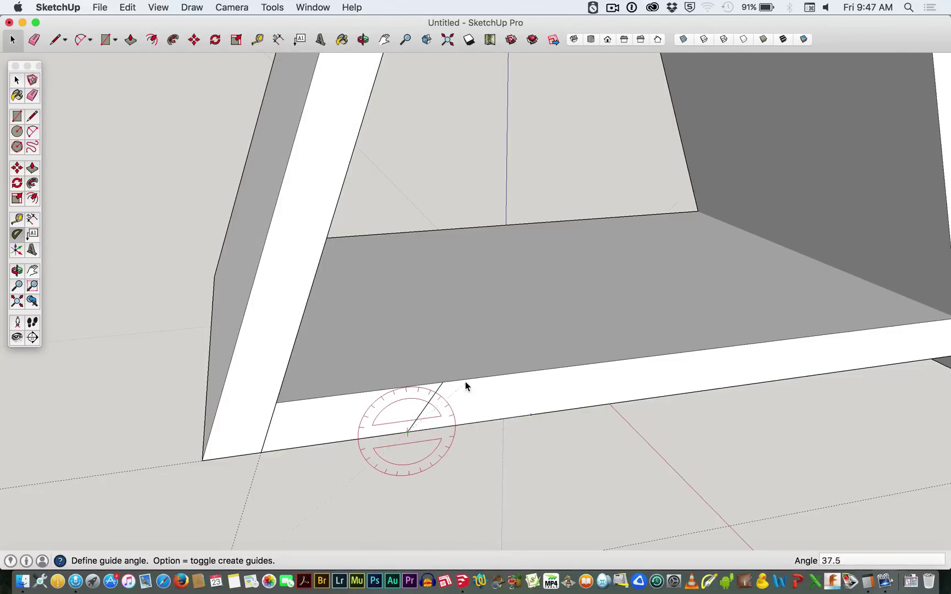
pyautogui.click(441, 383)
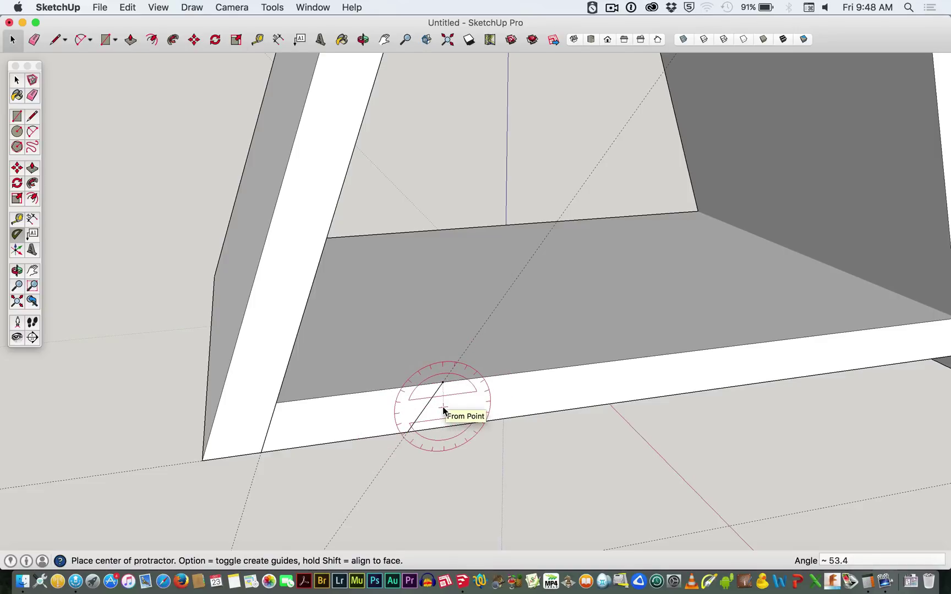
pyautogui.press('super+z')
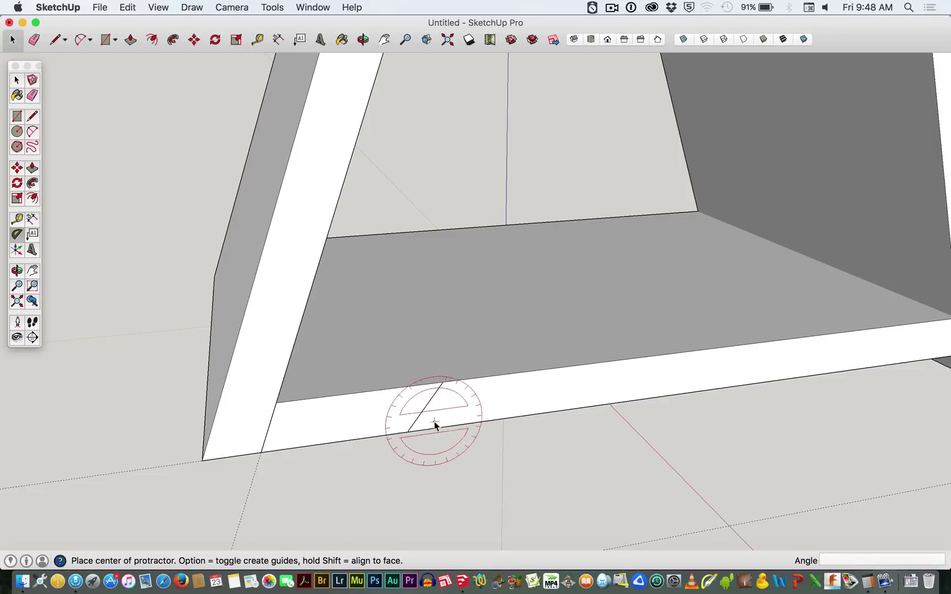
pyautogui.click(407, 431)
pyautogui.click(498, 420)
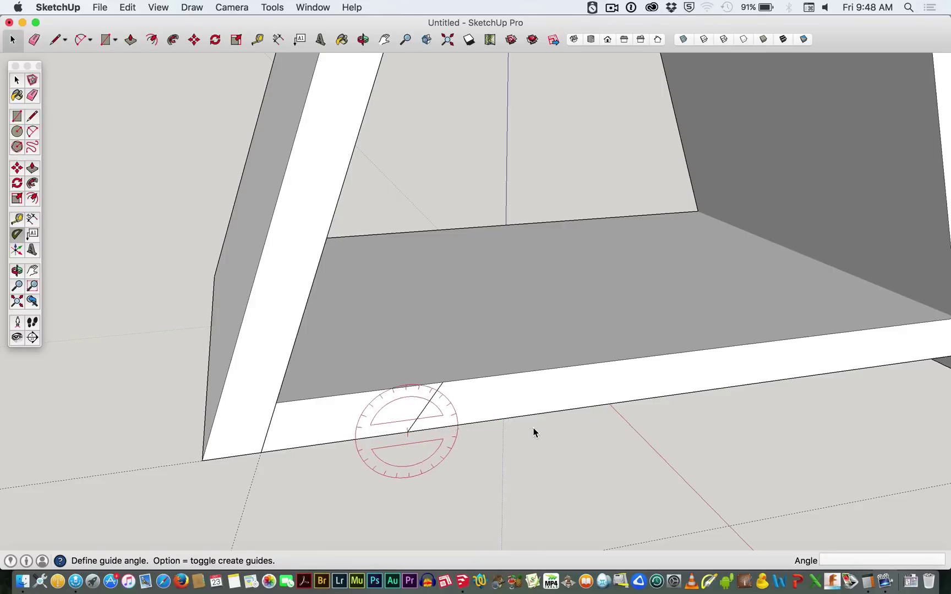
pyautogui.press('Escape')
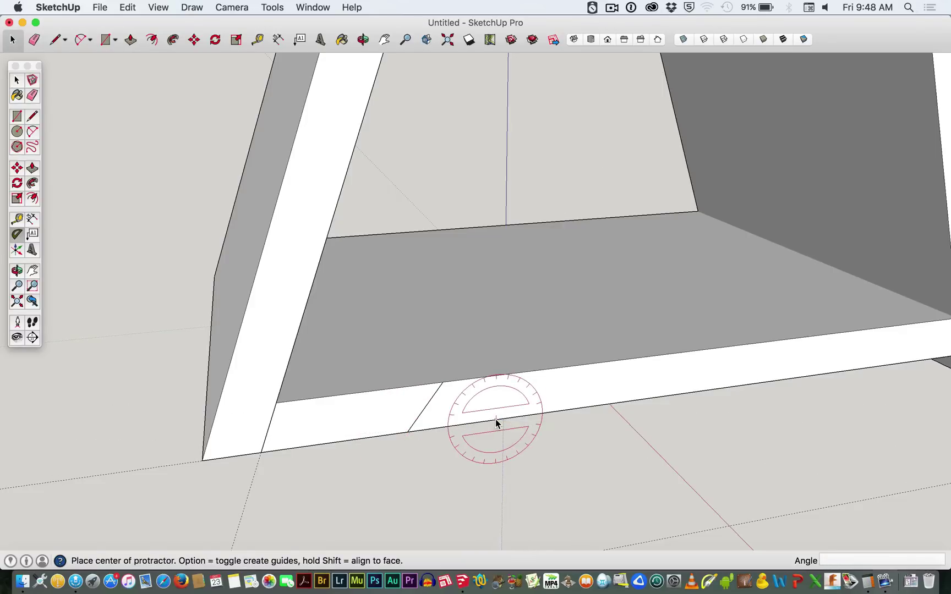
# Place a 60° protractor guide on the bottom board's lower edge
pyautogui.click(496, 422)
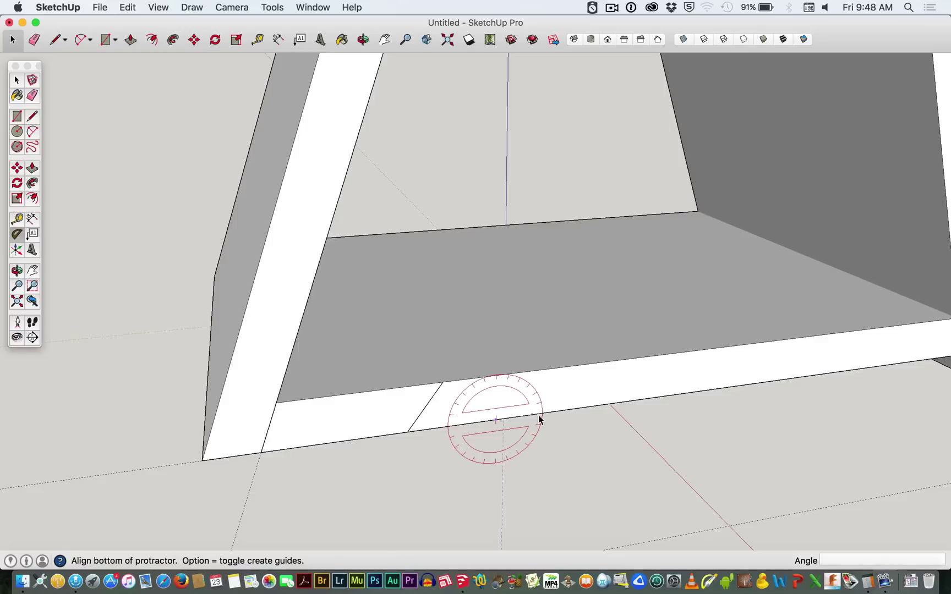
pyautogui.click(591, 405)
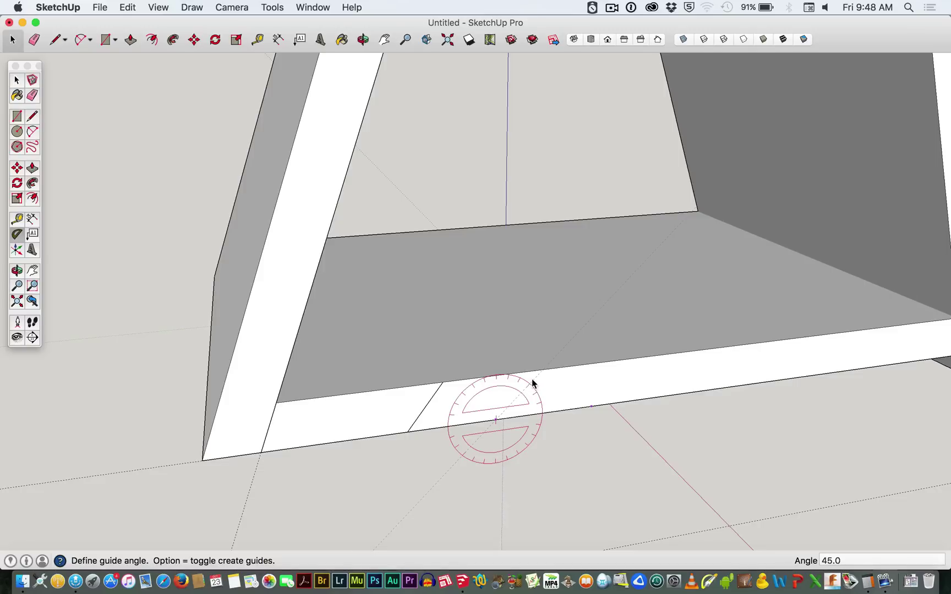
pyautogui.write('60')
pyautogui.press('Return')
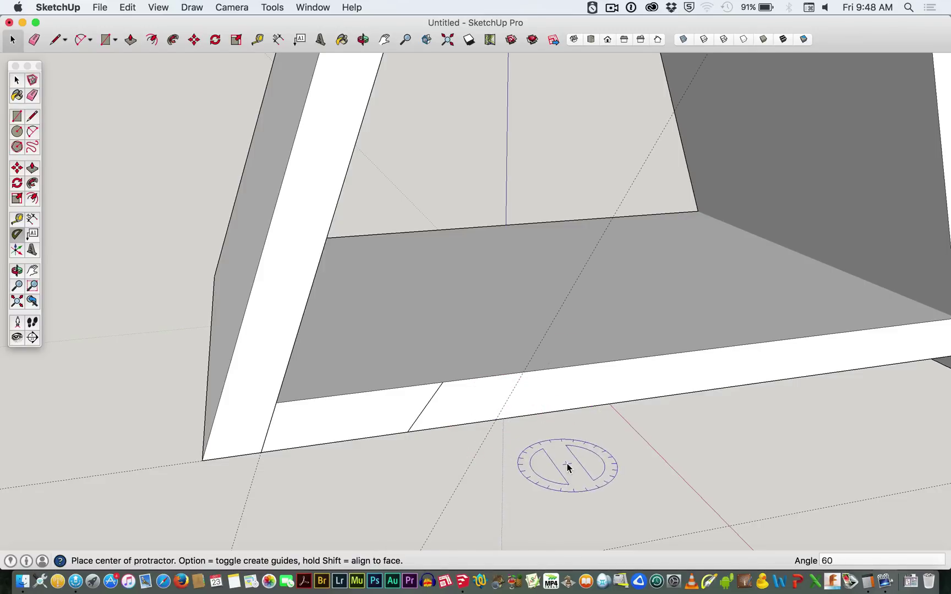
pyautogui.scroll(5, 506, 424)
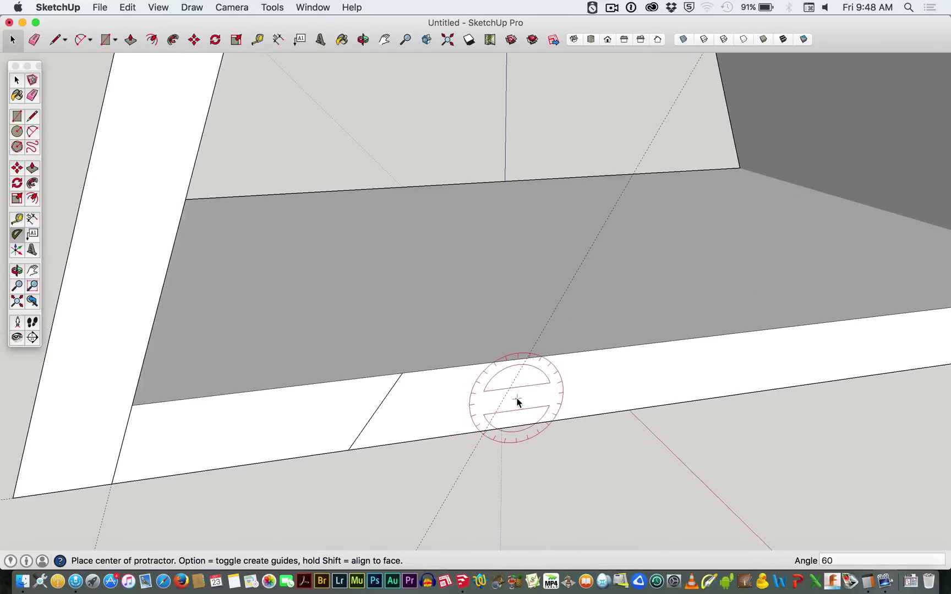
pyautogui.scroll(1, 517, 402)
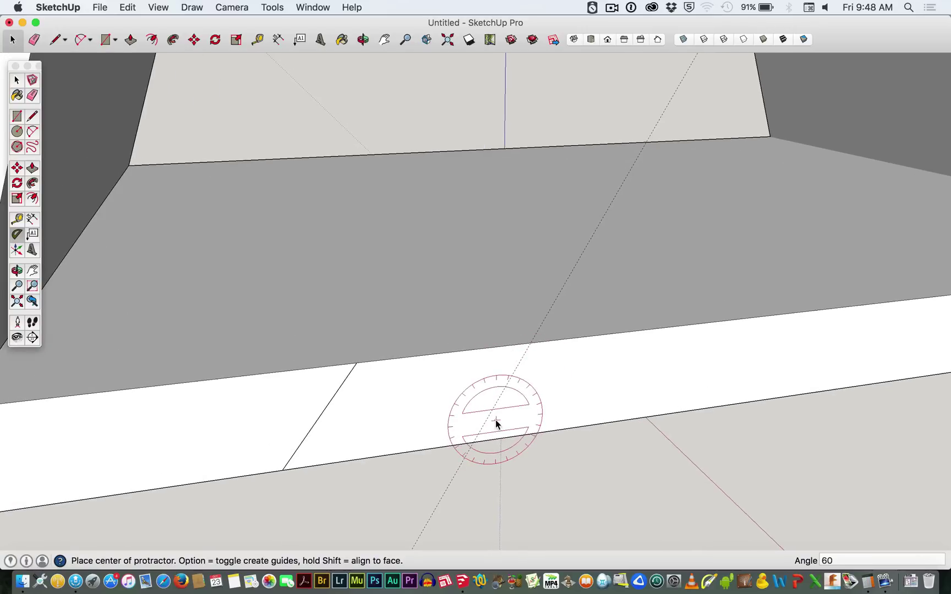
pyautogui.press('space')
# Draw a line along the 60° guide across the board's front face
pyautogui.press('l')
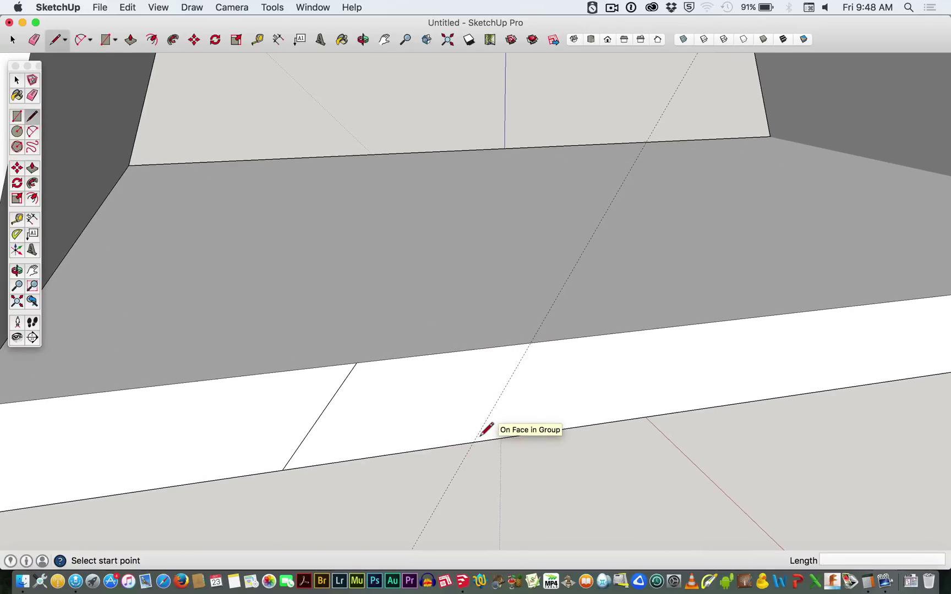
pyautogui.click(472, 442)
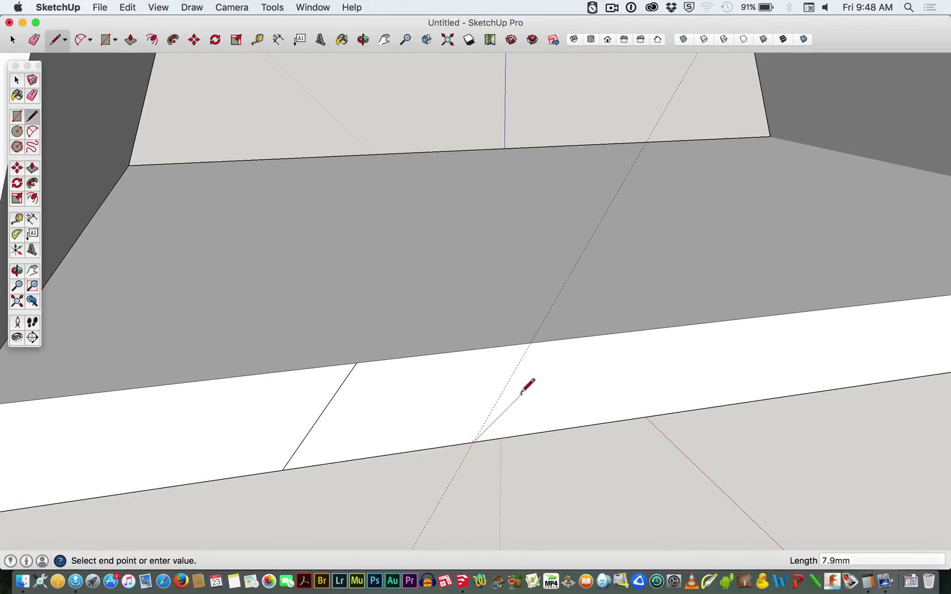
pyautogui.click(530, 343)
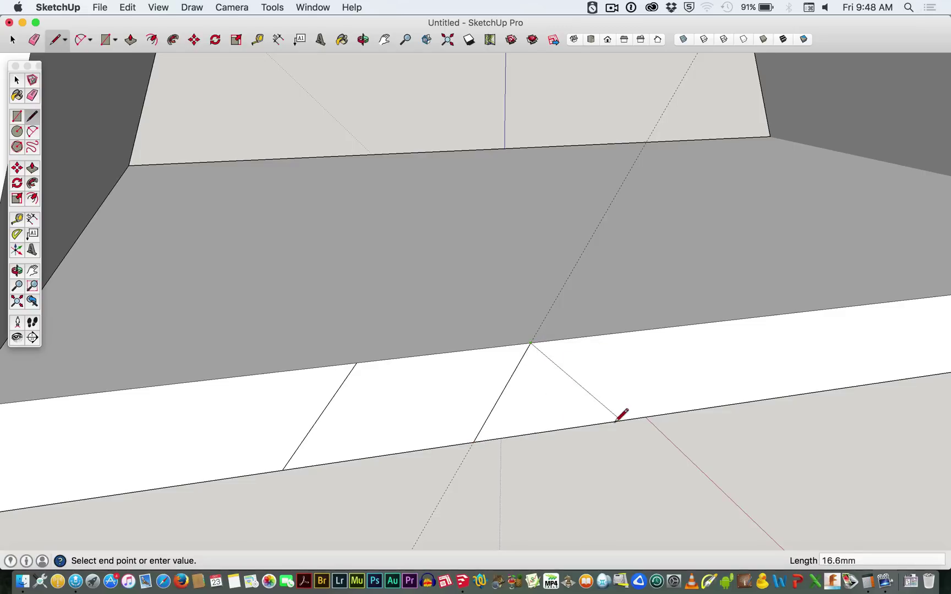
pyautogui.press('Escape')
pyautogui.press('space')
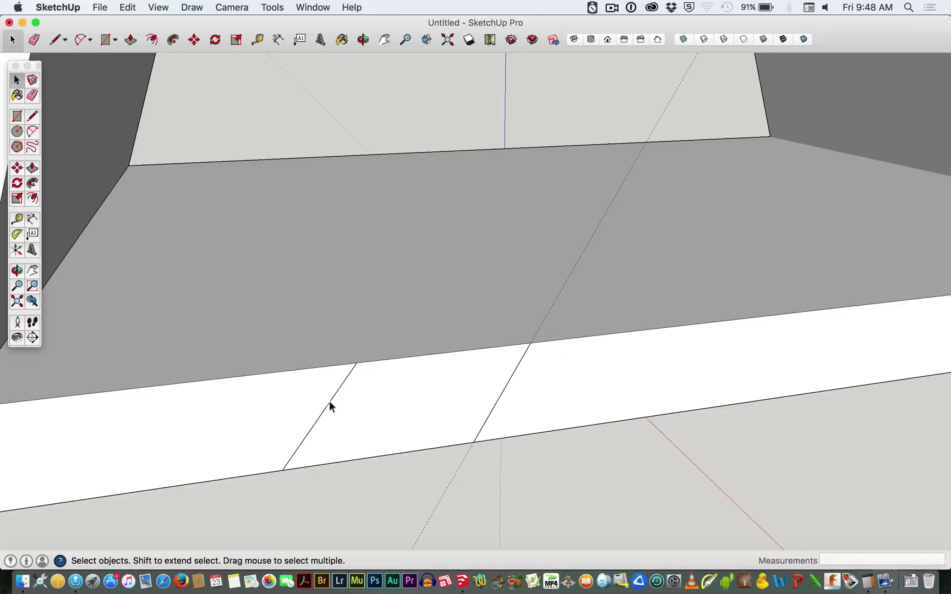
# Delete the first angled line and the line along the guide, undoing an accidental face deletion
pyautogui.press('Delete')
pyautogui.tripleClick(498, 387)
pyautogui.press('Delete')
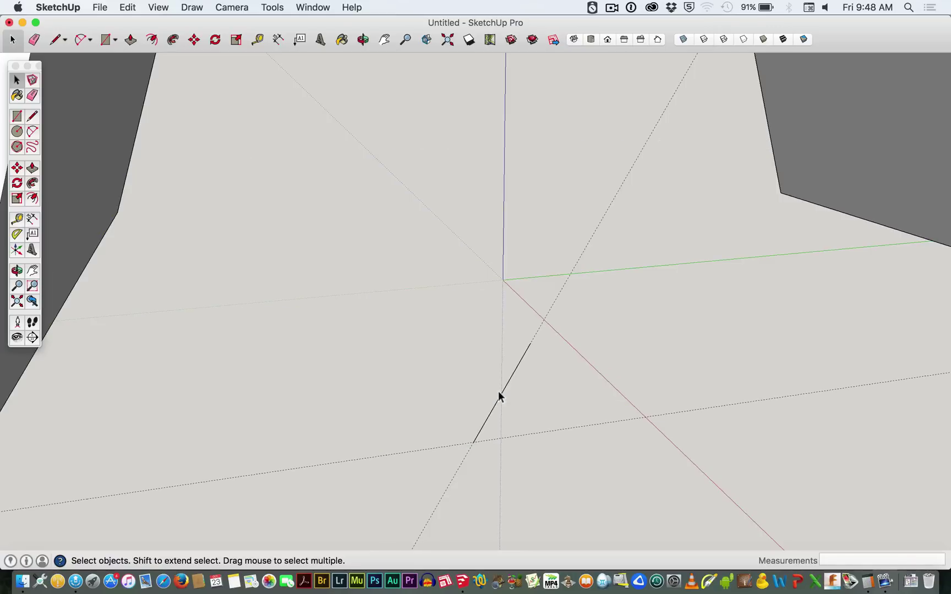
pyautogui.press('super+z')
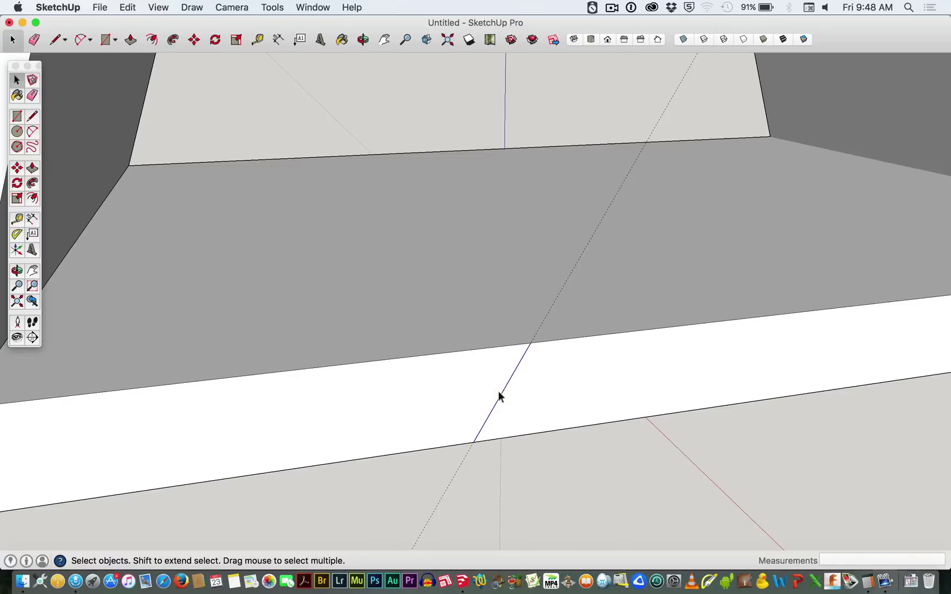
pyautogui.press('Delete')
pyautogui.scroll(-6, 435, 465)
pyautogui.scroll(-3, 884, 407)
pyautogui.scroll(-4, 756, 229)
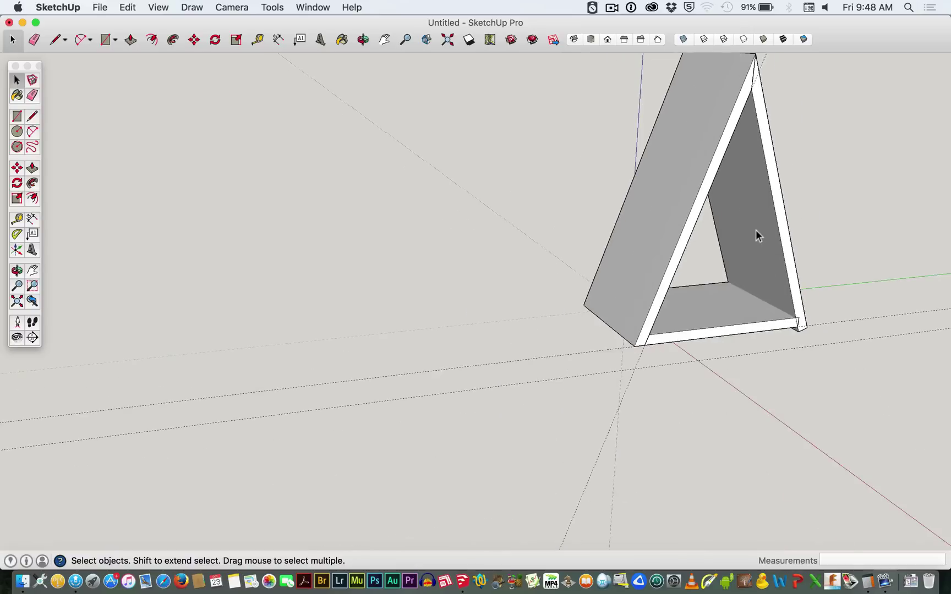
pyautogui.scroll(8, 794, 290)
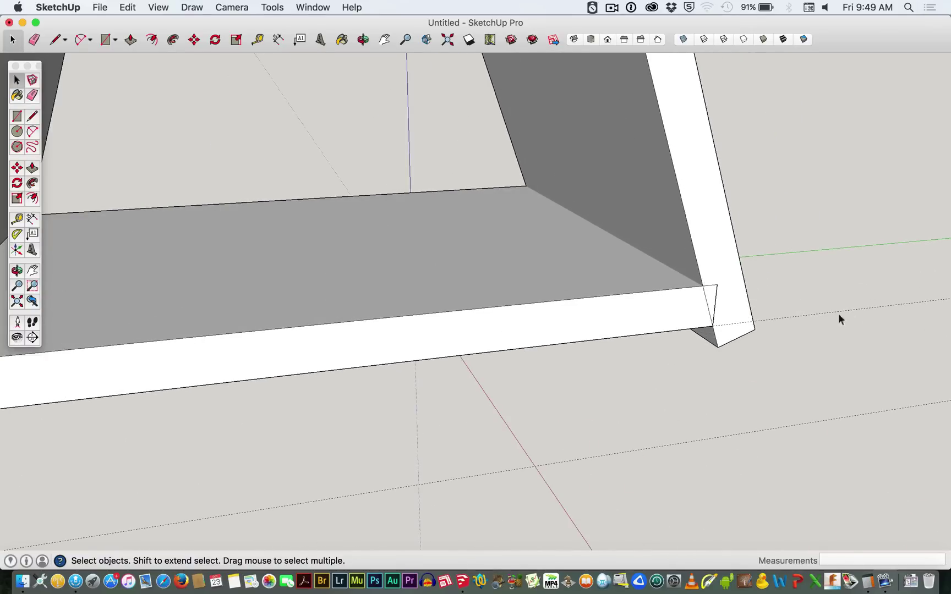
# Delete every guide line in the model and orbit to inspect the bottom corner joint
pyautogui.click(159, 4)
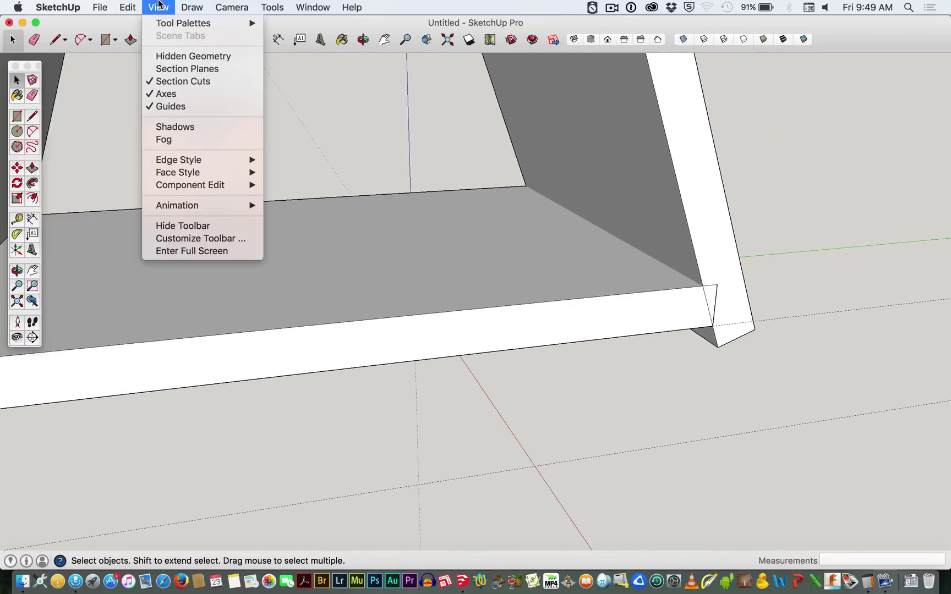
pyautogui.moveTo(127, 7)
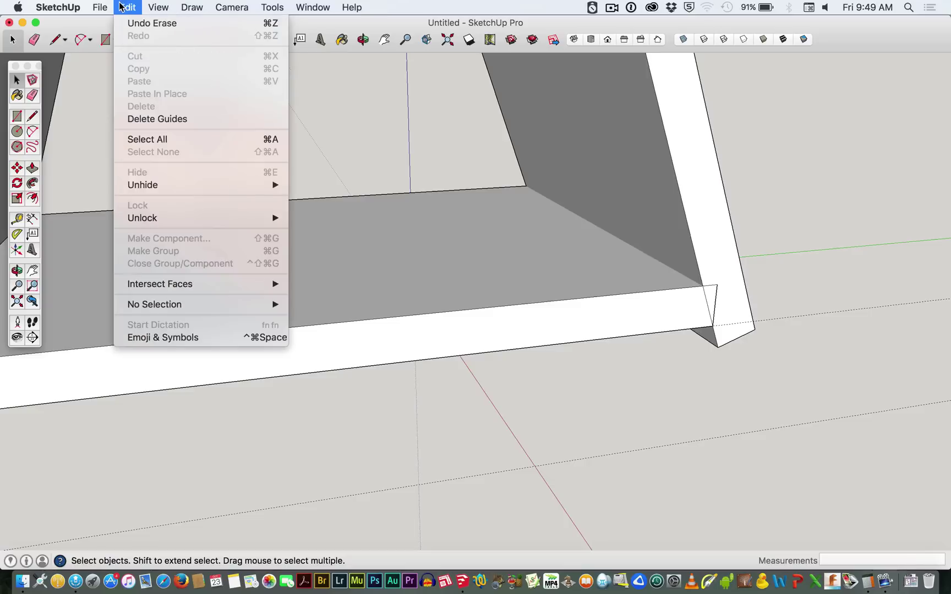
pyautogui.click(191, 118)
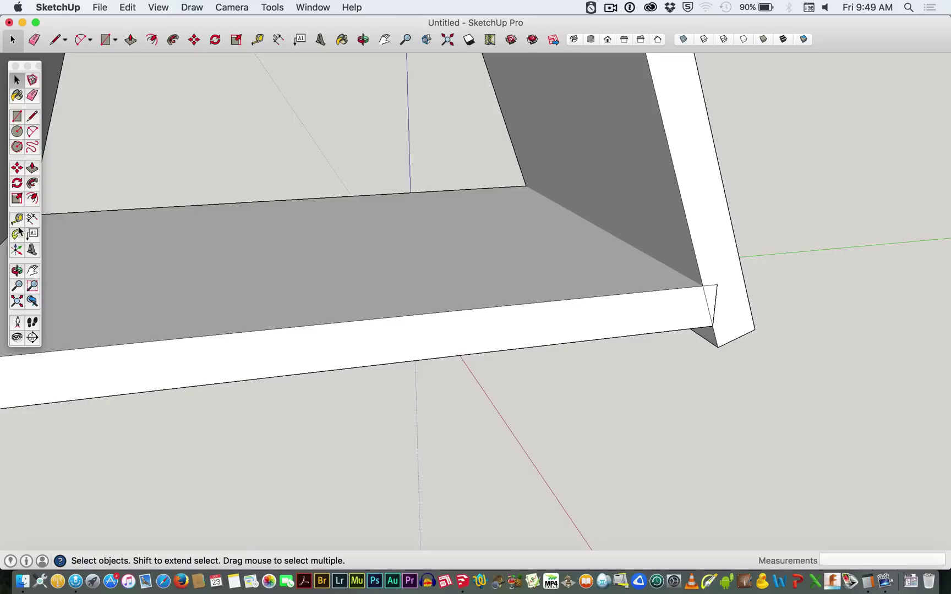
pyautogui.moveTo(394, 305); pyautogui.dragTo(194, 280, button='middle')
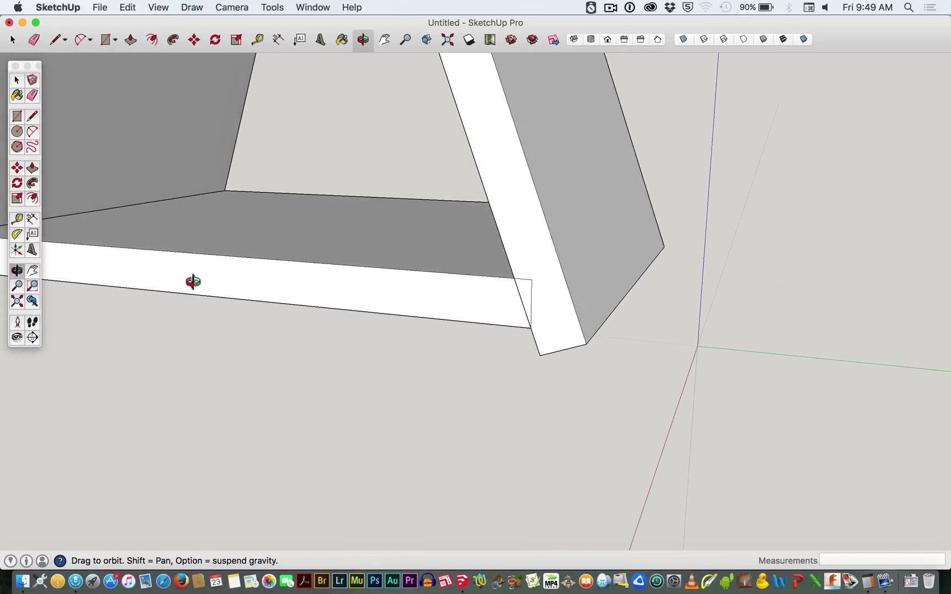
# Measure the shelf board's 13.0 mm thickness with the Tape Measure
pyautogui.click(540, 290)
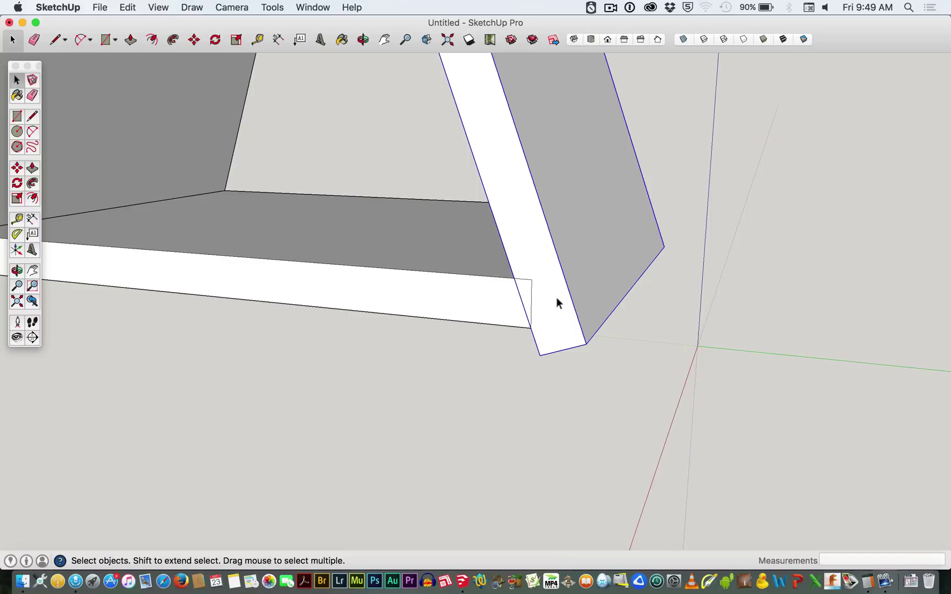
pyautogui.press('t')
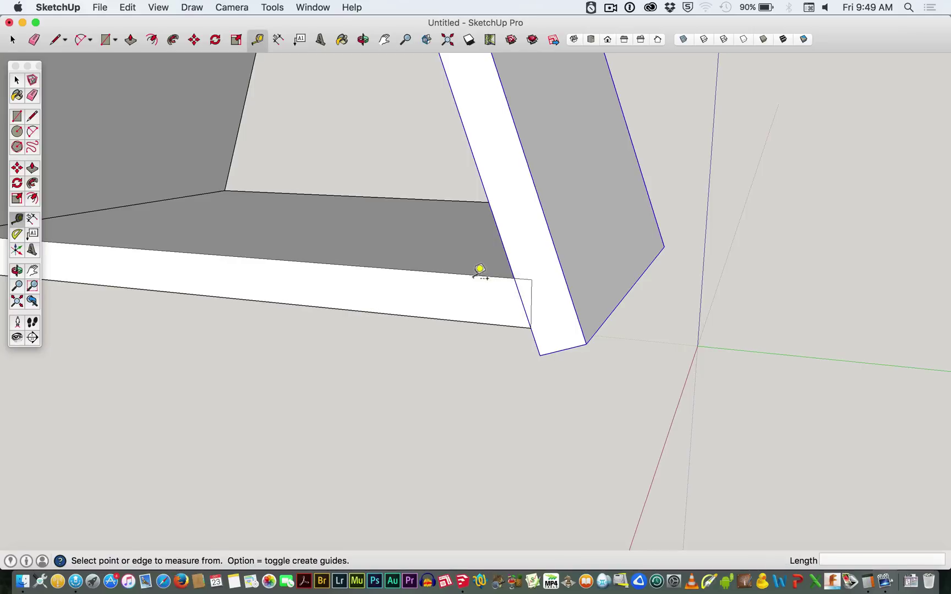
pyautogui.click(477, 274)
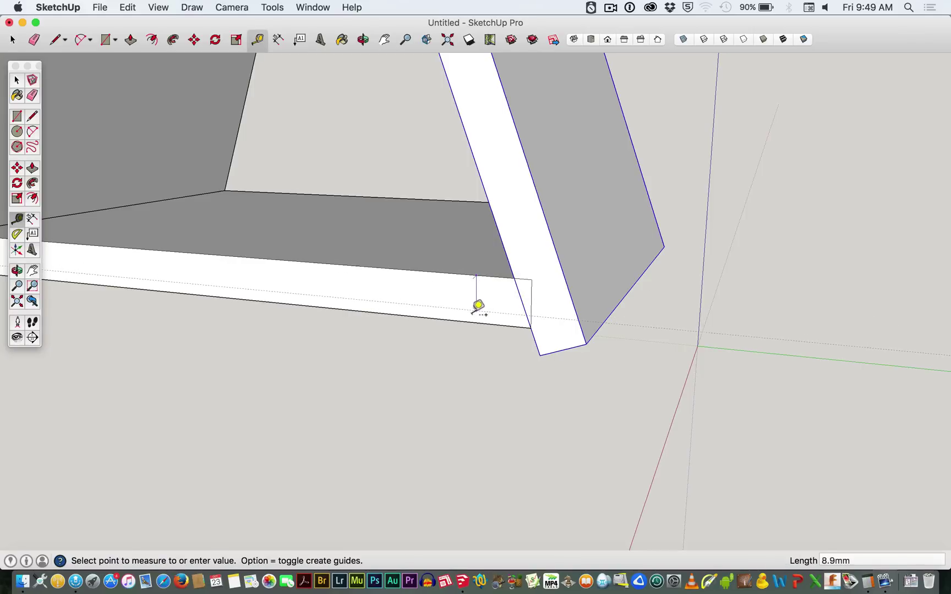
pyautogui.click(477, 315)
pyautogui.press('space')
# Inside the leg group, draw a line across the leg's bottom corner at the shelf's underside
pyautogui.doubleClick(541, 309)
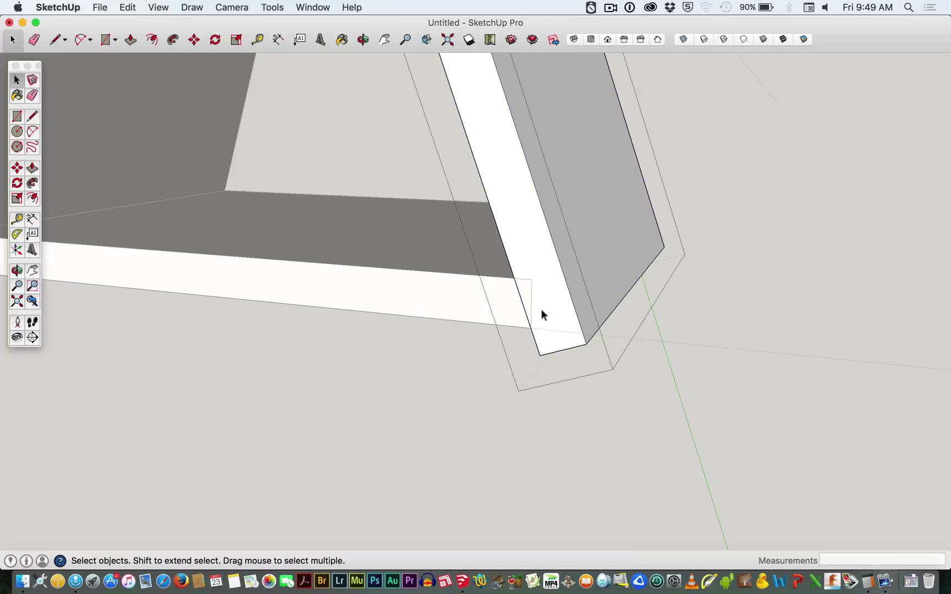
pyautogui.press('l')
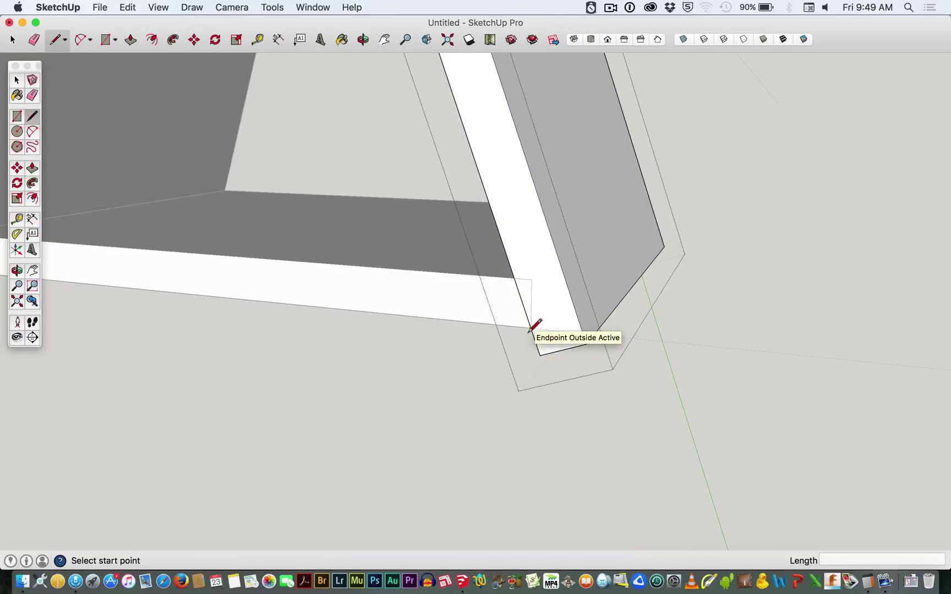
pyautogui.click(530, 329)
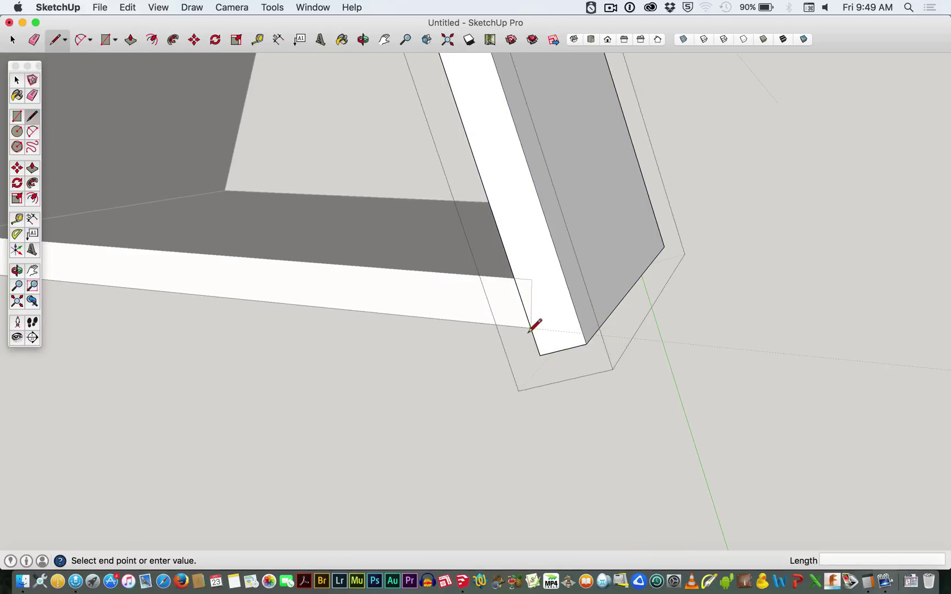
pyautogui.click(582, 333)
pyautogui.press('space')
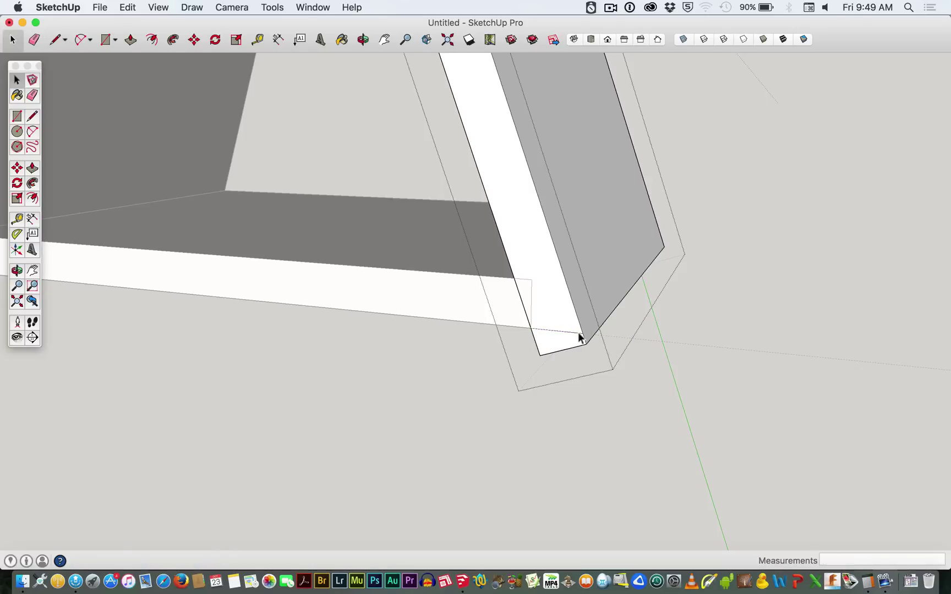
# Push the leg's cut-off bottom corner piece away so the tip ends flush with the shelf
pyautogui.click(556, 317)
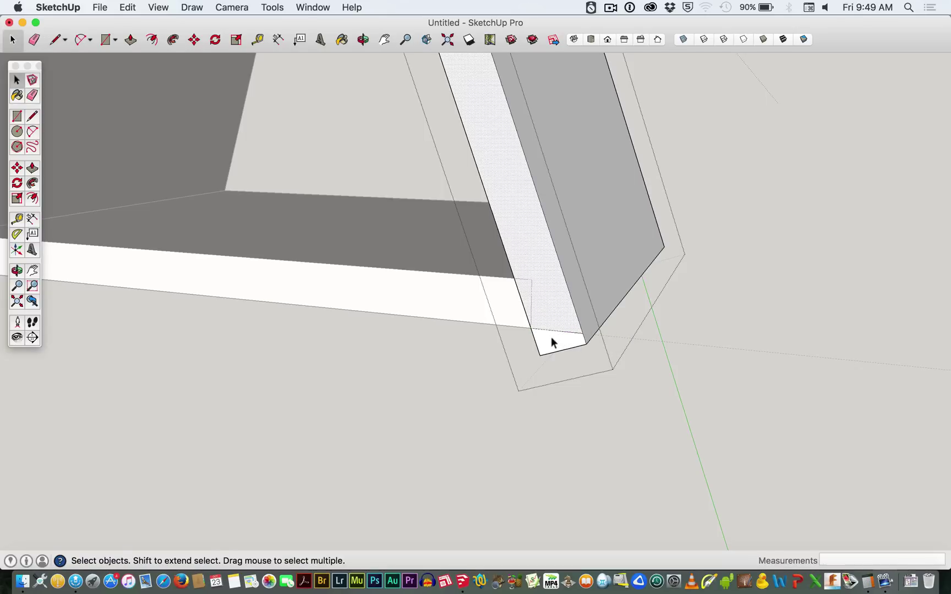
pyautogui.click(550, 337)
pyautogui.click(552, 321)
pyautogui.press('p')
pyautogui.click(547, 338)
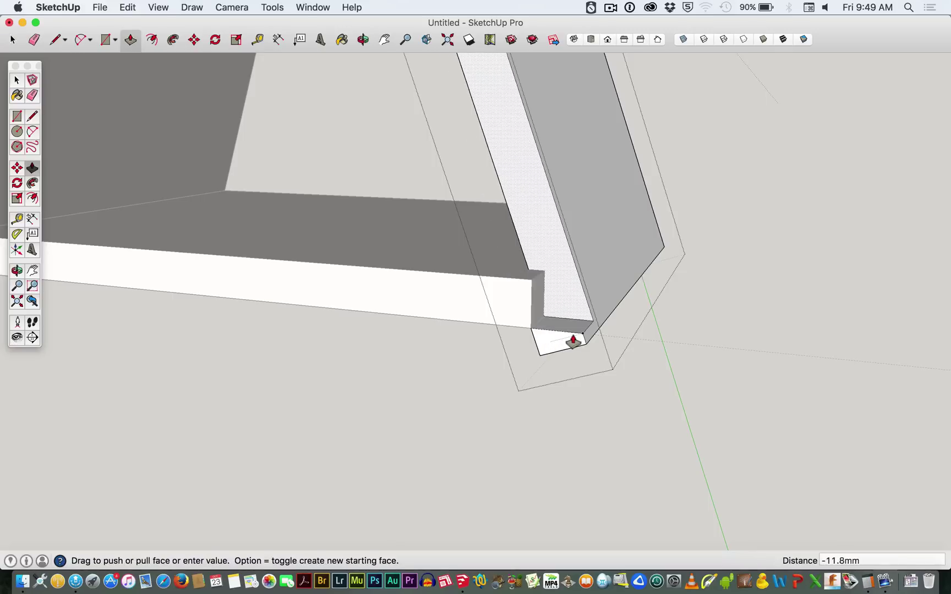
pyautogui.click(573, 336)
pyautogui.click(554, 339)
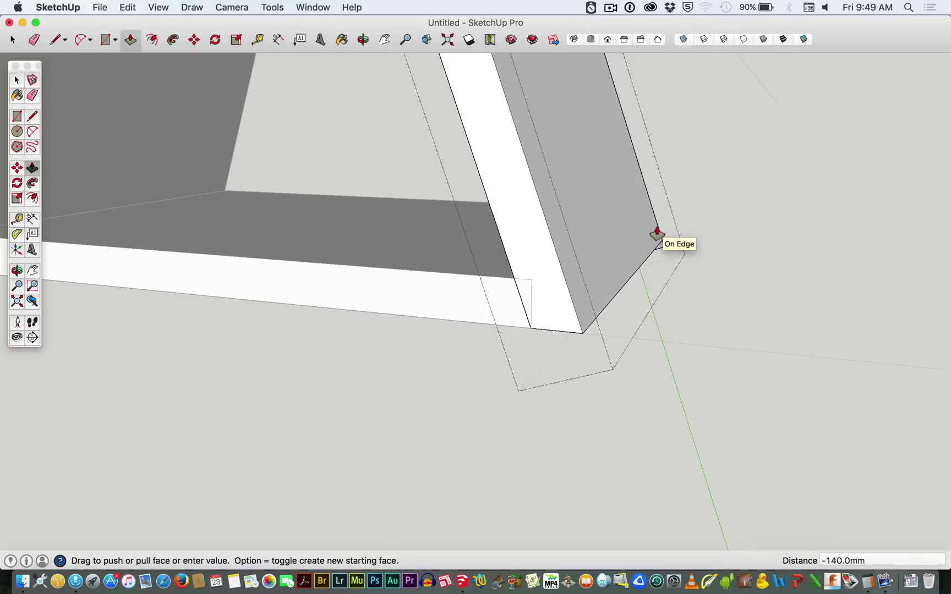
pyautogui.click(647, 211)
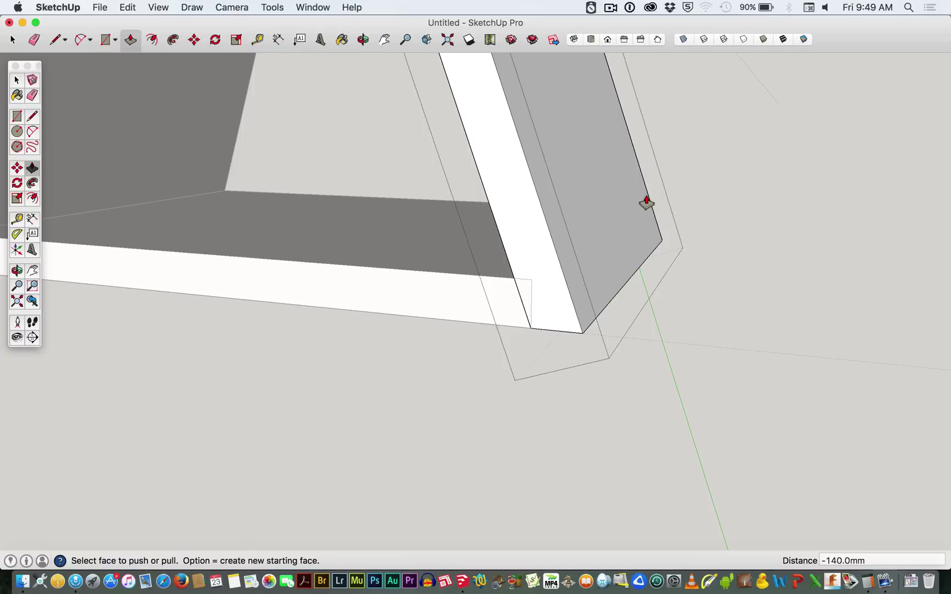
pyautogui.press('space')
pyautogui.click(468, 367)
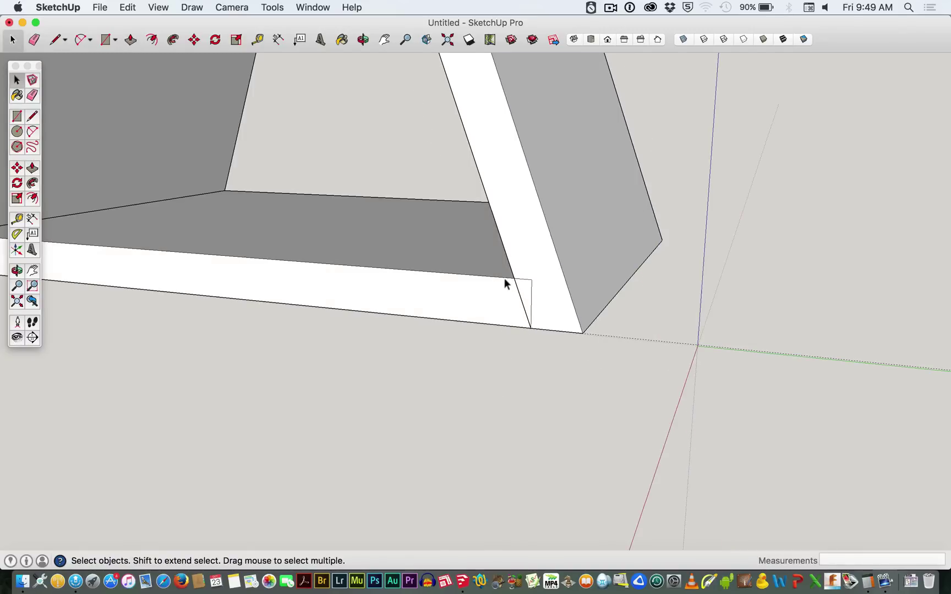
pyautogui.doubleClick(482, 313)
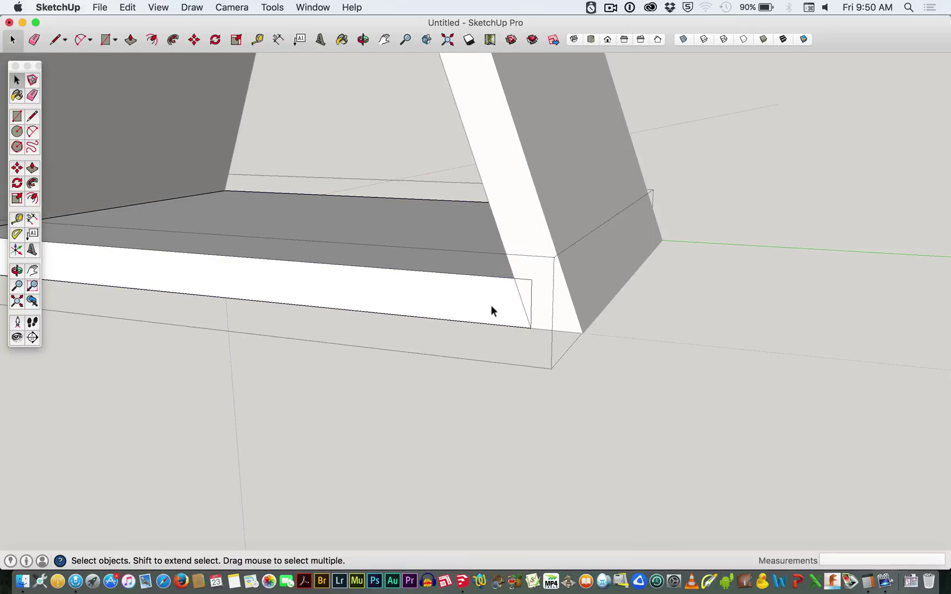
# Draw a diagonal line on the shelf's end and push the triangular wedge 140 mm away
pyautogui.press('l')
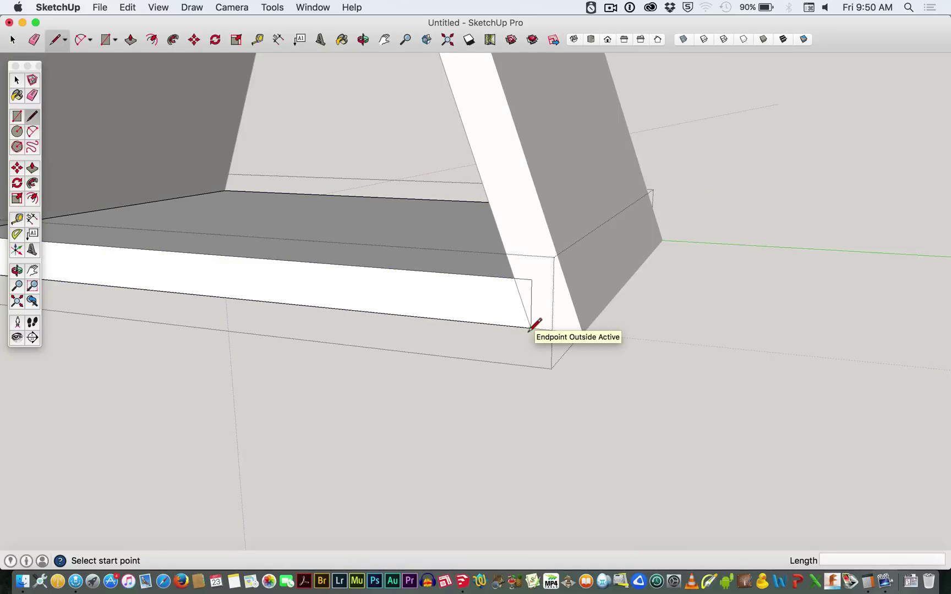
pyautogui.press('p')
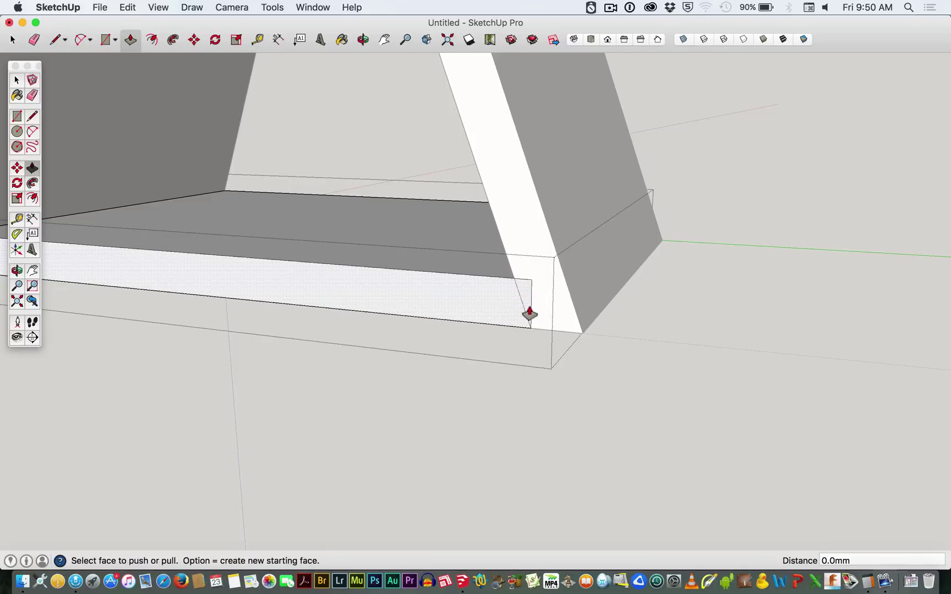
pyautogui.press('l')
pyautogui.click(529, 328)
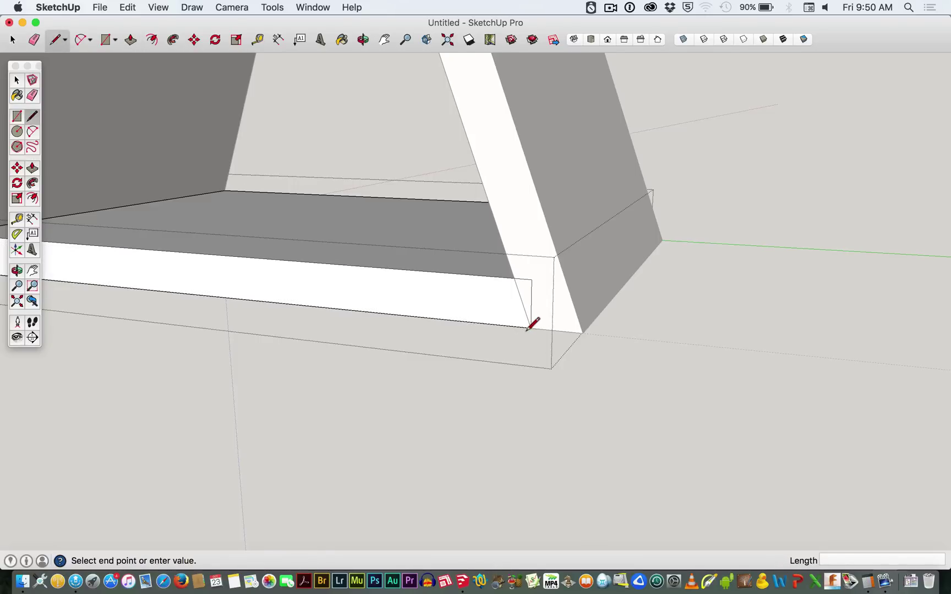
pyautogui.click(512, 282)
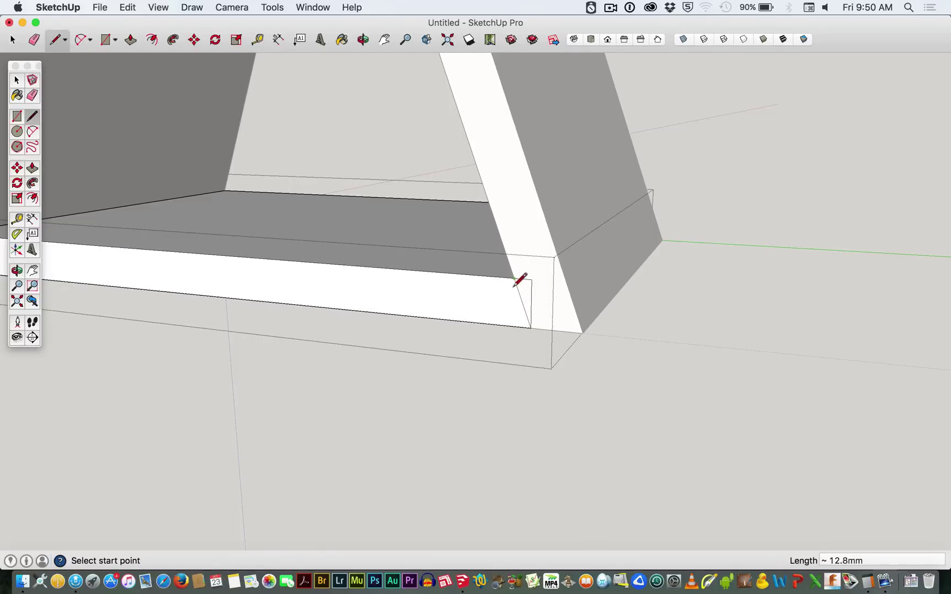
pyautogui.press('space')
pyautogui.press('p')
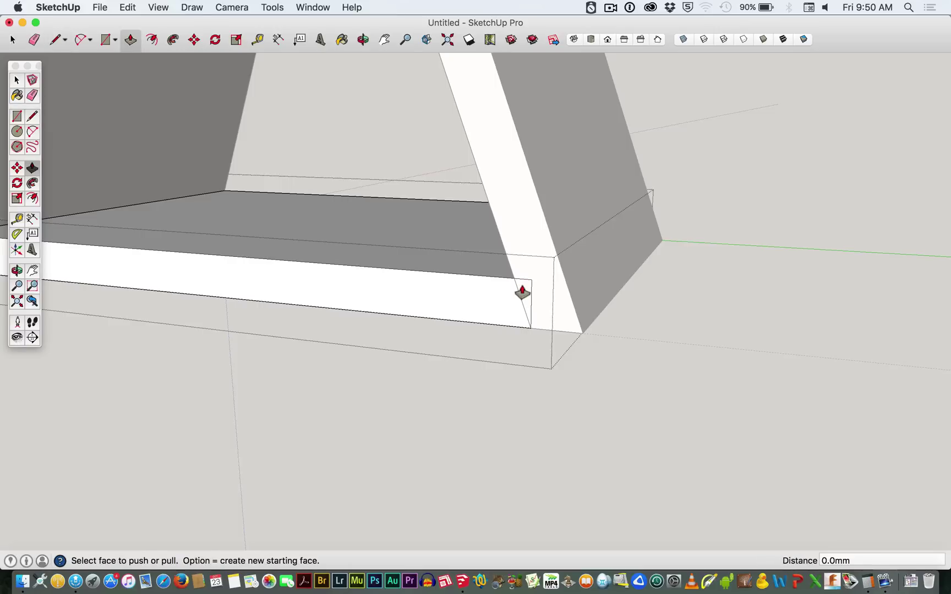
pyautogui.click(523, 290)
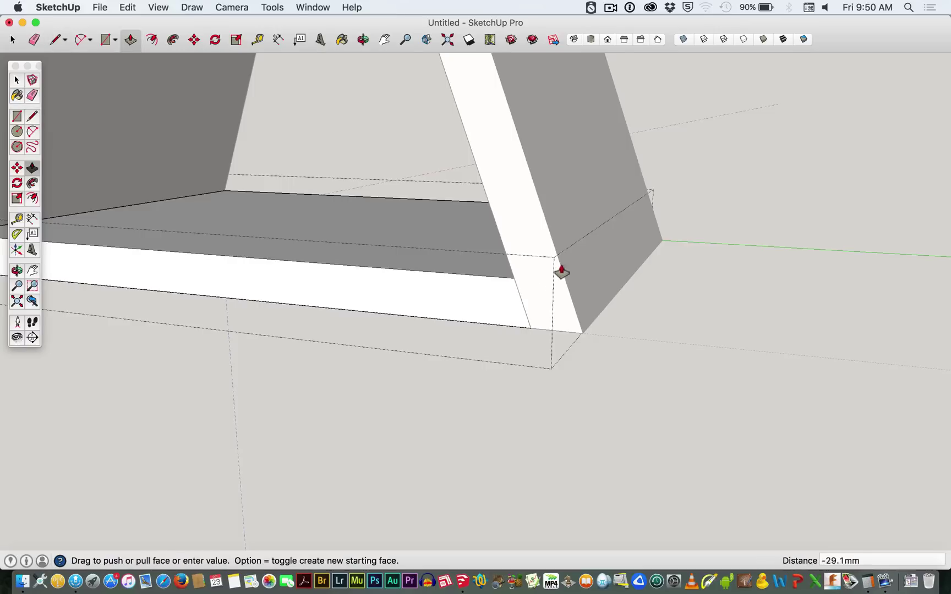
pyautogui.click(635, 192)
pyautogui.press('space')
pyautogui.click(694, 305)
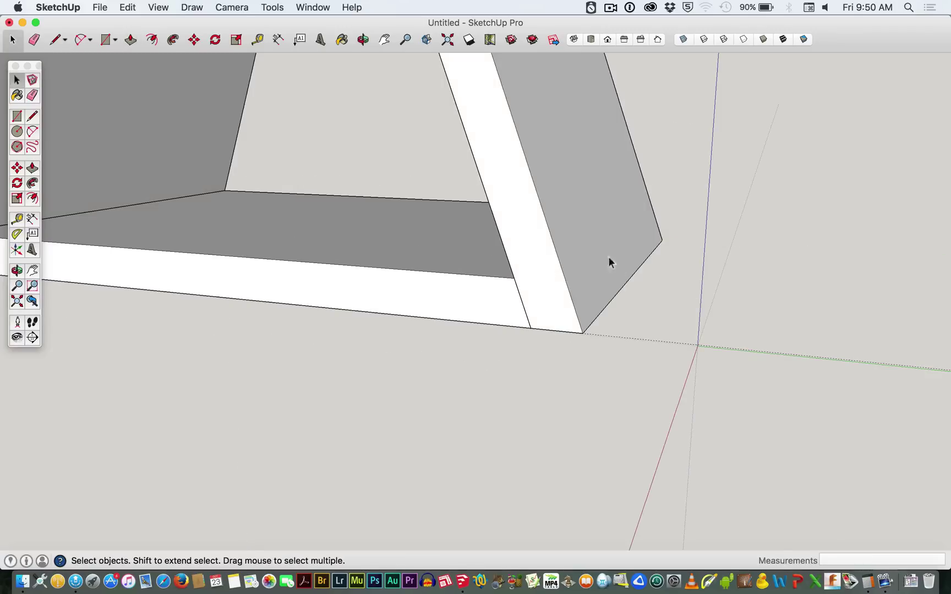
pyautogui.click(583, 242)
pyautogui.rightClick(584, 242)
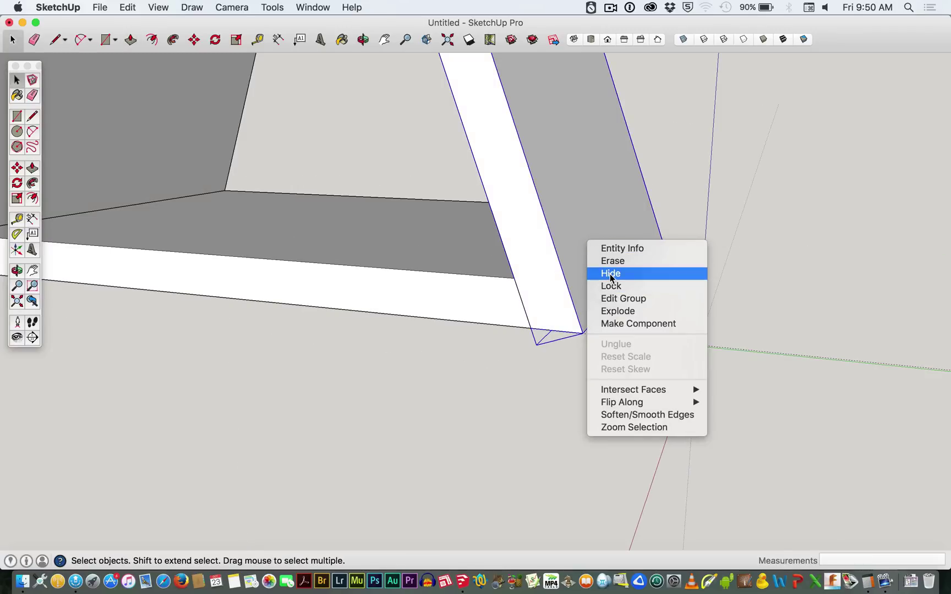
pyautogui.click(610, 273)
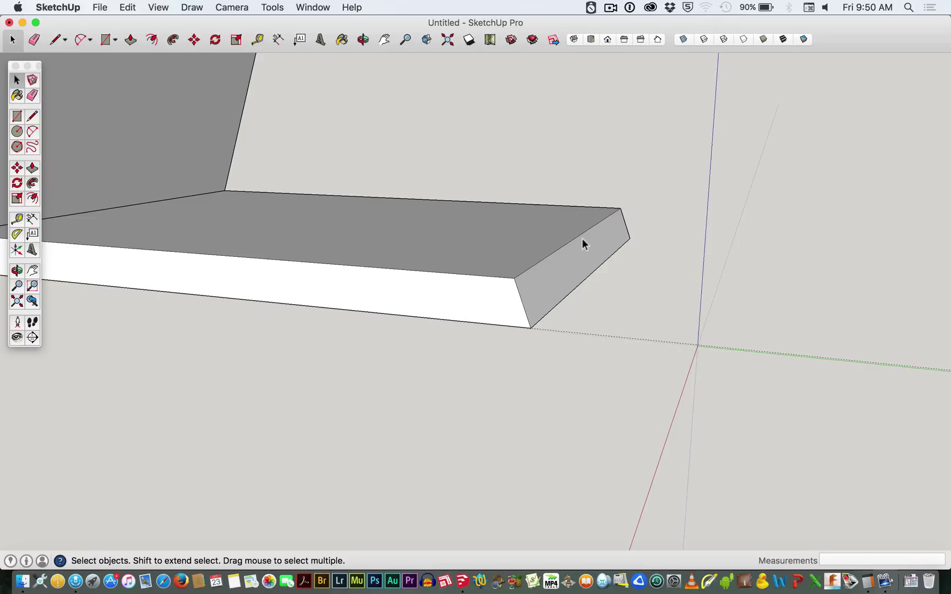
pyautogui.click(156, 8)
pyautogui.moveTo(124, 8)
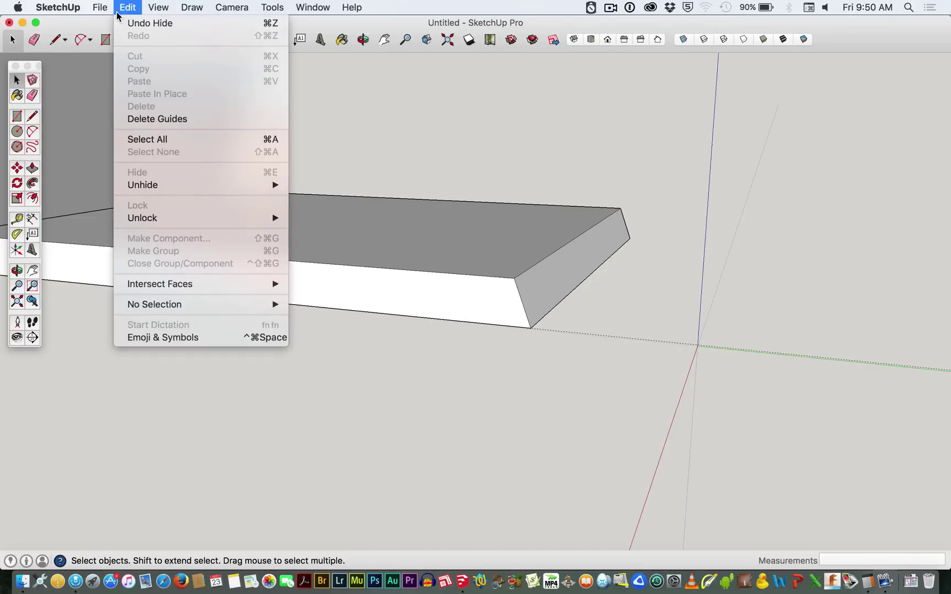
pyautogui.click(130, 23)
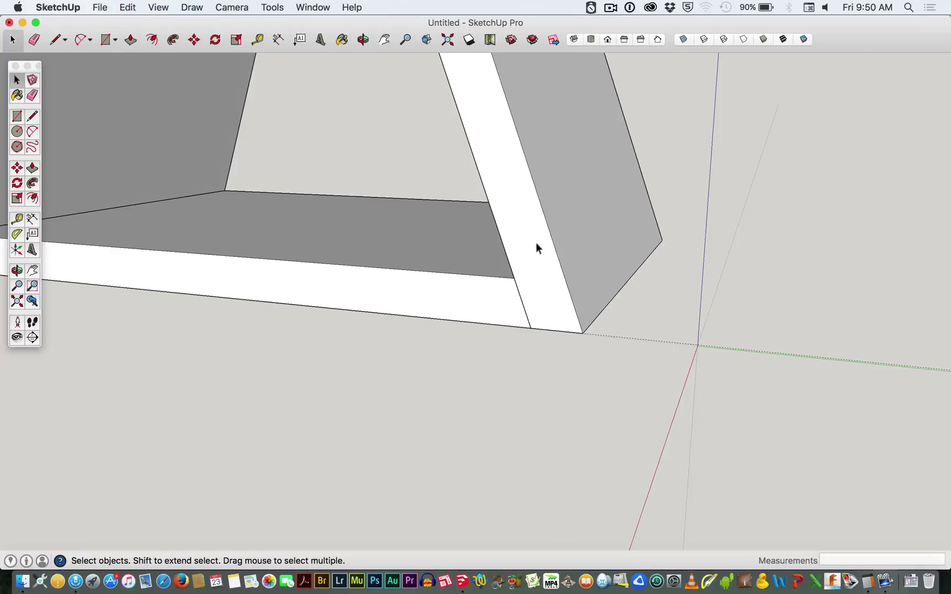
pyautogui.click(552, 229)
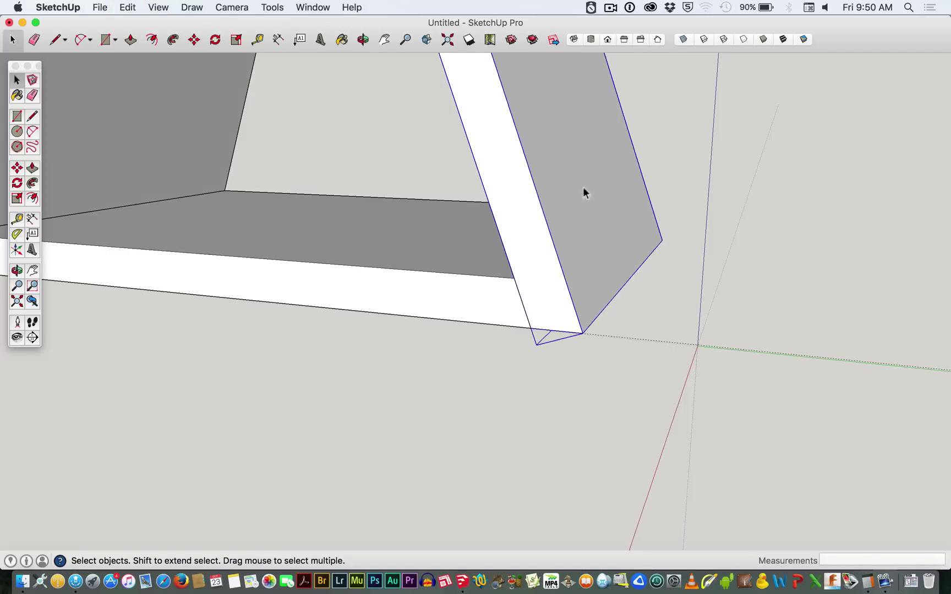
pyautogui.click(683, 39)
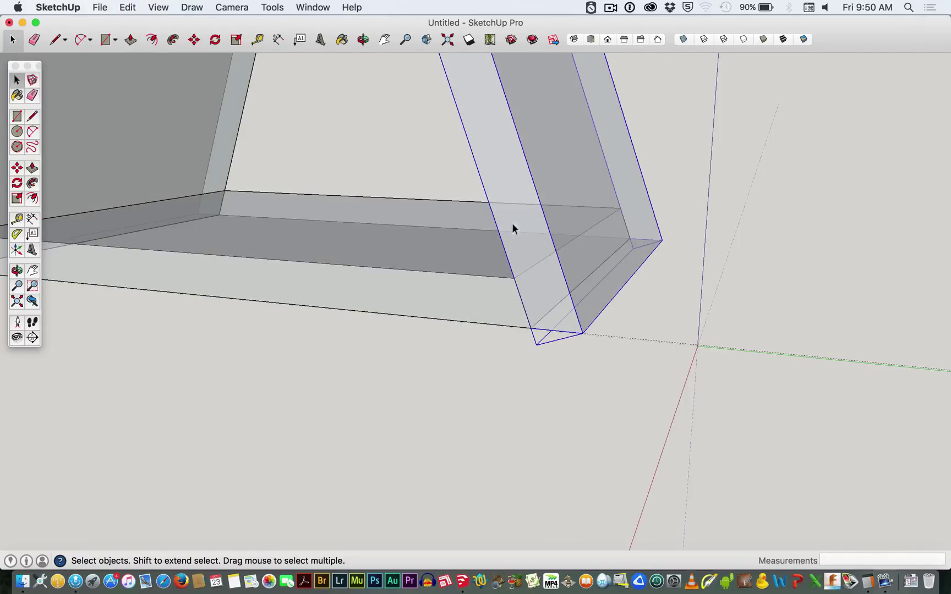
pyautogui.moveTo(412, 285); pyautogui.dragTo(431, 276, button='middle')
pyautogui.press('space')
pyautogui.click(682, 38)
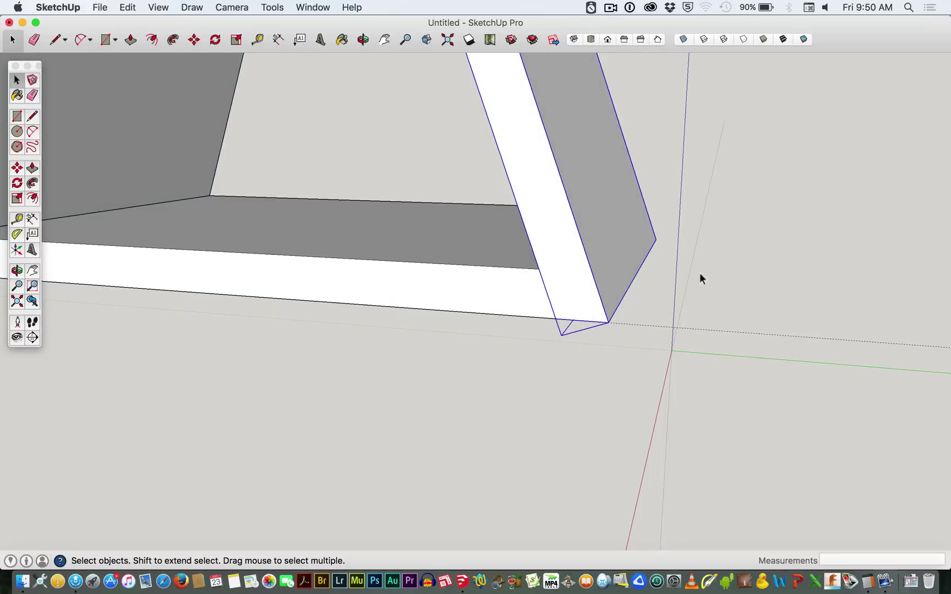
pyautogui.click(725, 274)
pyautogui.click(572, 301)
pyautogui.click(541, 373)
# Pan and zoom so the finished triangular box sits centred in the view
pyautogui.scroll(-6, 485, 287)
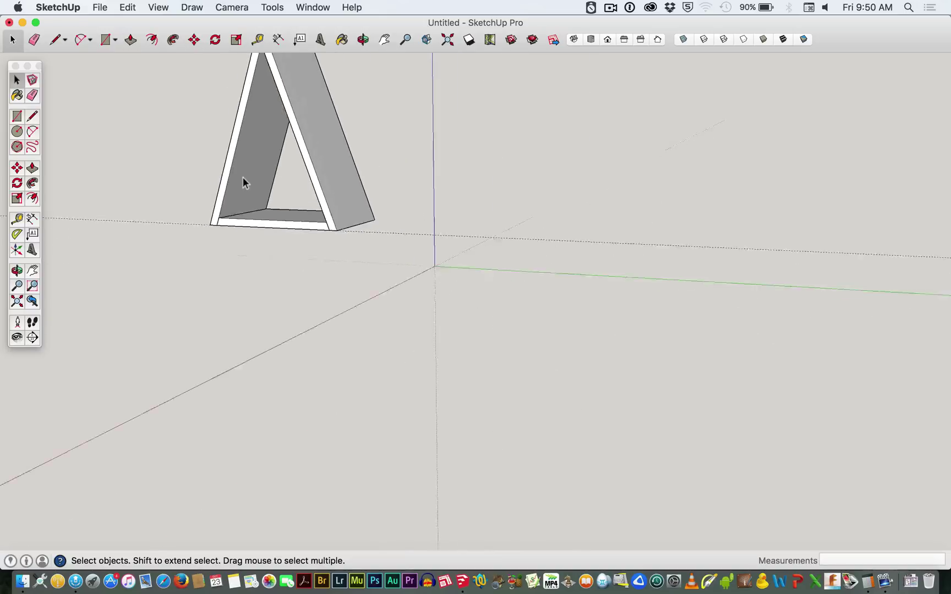
pyautogui.scroll(-1, 220, 114)
pyautogui.press('h')
pyautogui.moveTo(193, 114); pyautogui.dragTo(524, 297)
pyautogui.scroll(3, 532, 297)
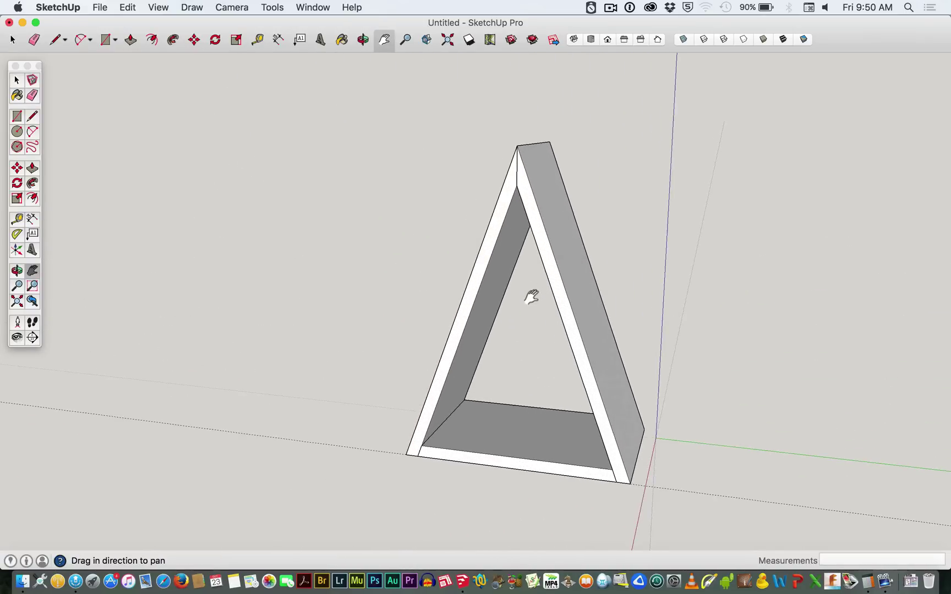